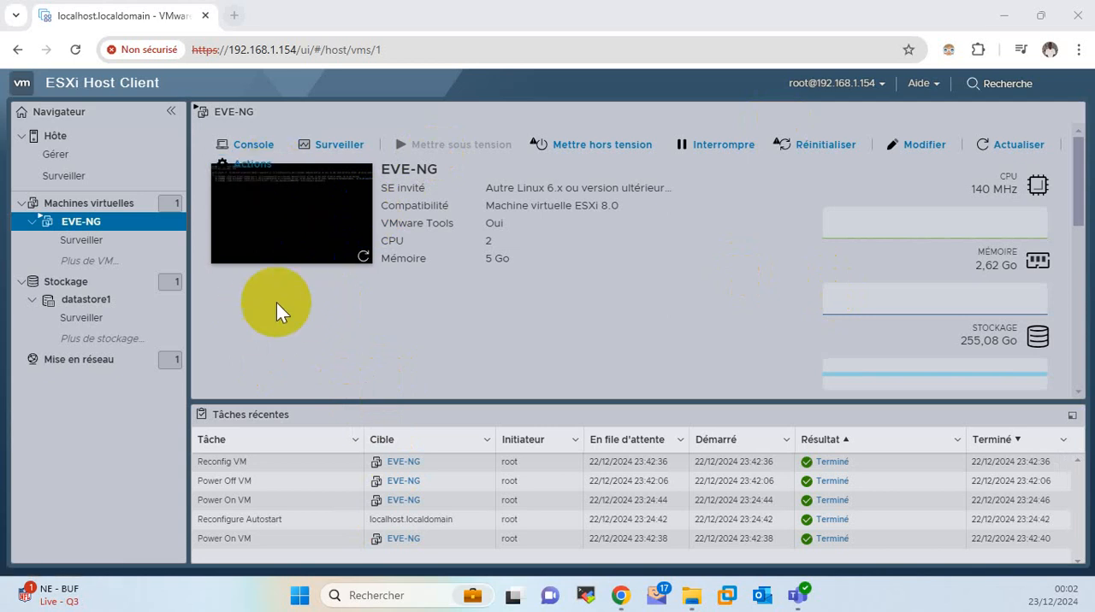
# Open the EVE-NG virtual machine's console, check its login prompt and web address, and close the console.
pyautogui.click(318, 248)
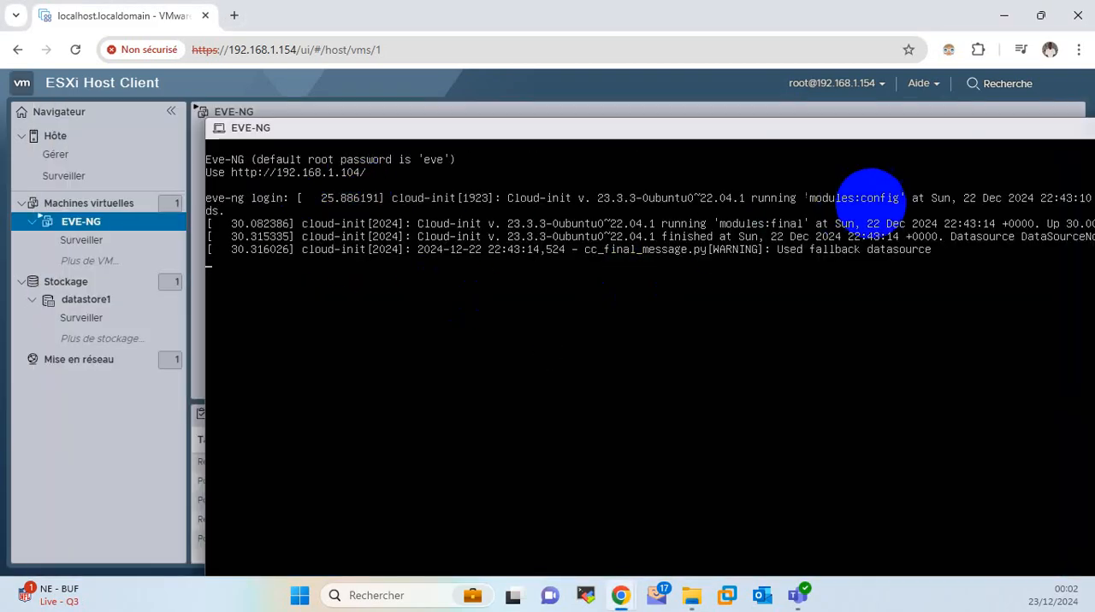
pyautogui.press('Return')
pyautogui.press('Return')
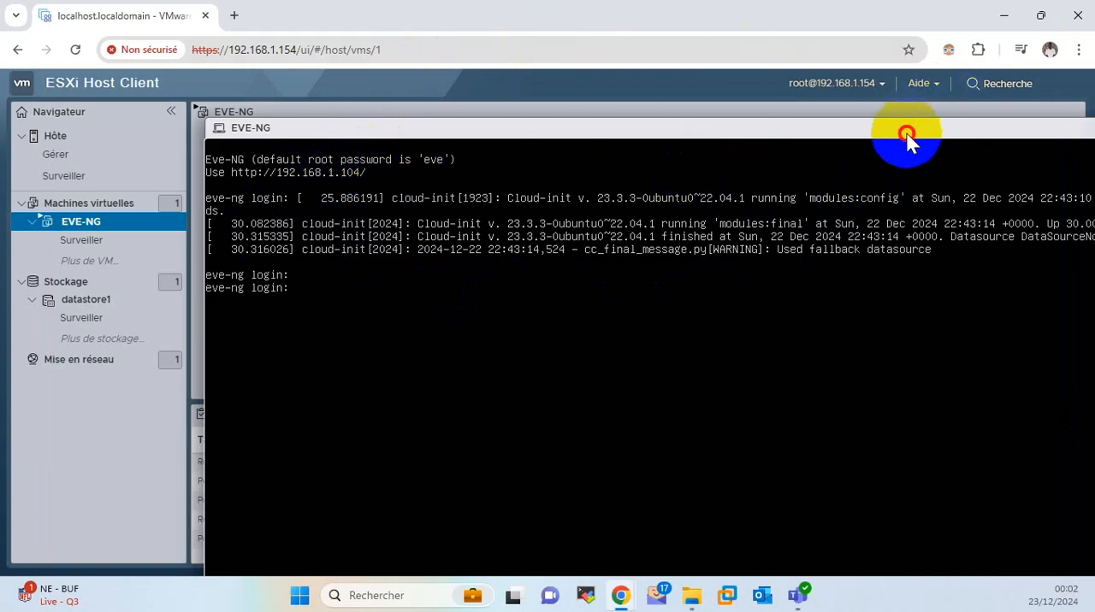
pyautogui.moveTo(909, 134); pyautogui.dragTo(789, 134)
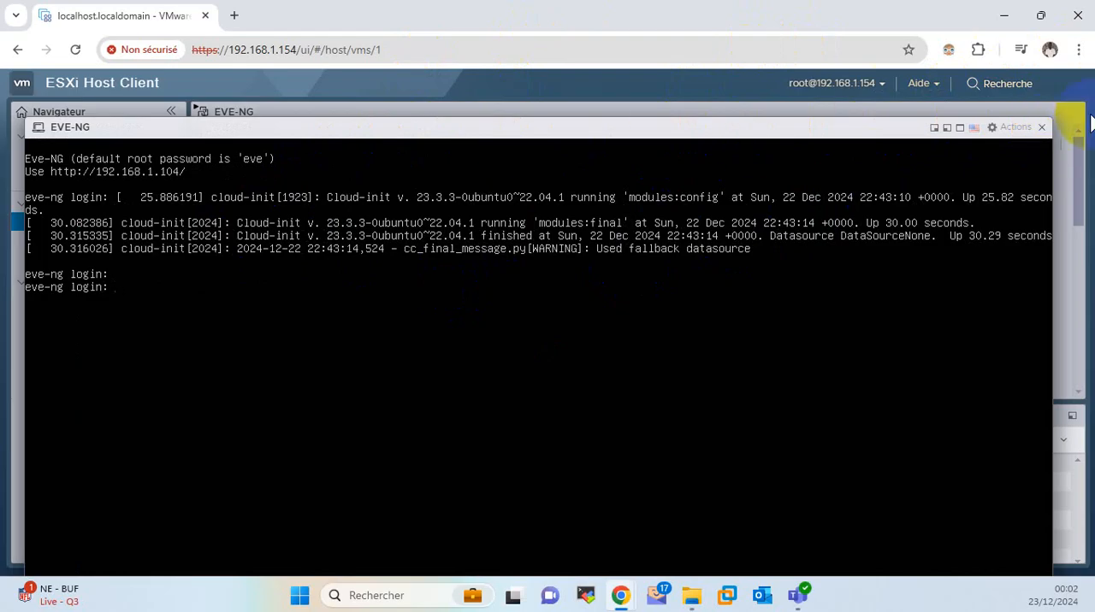
pyautogui.click(1040, 127)
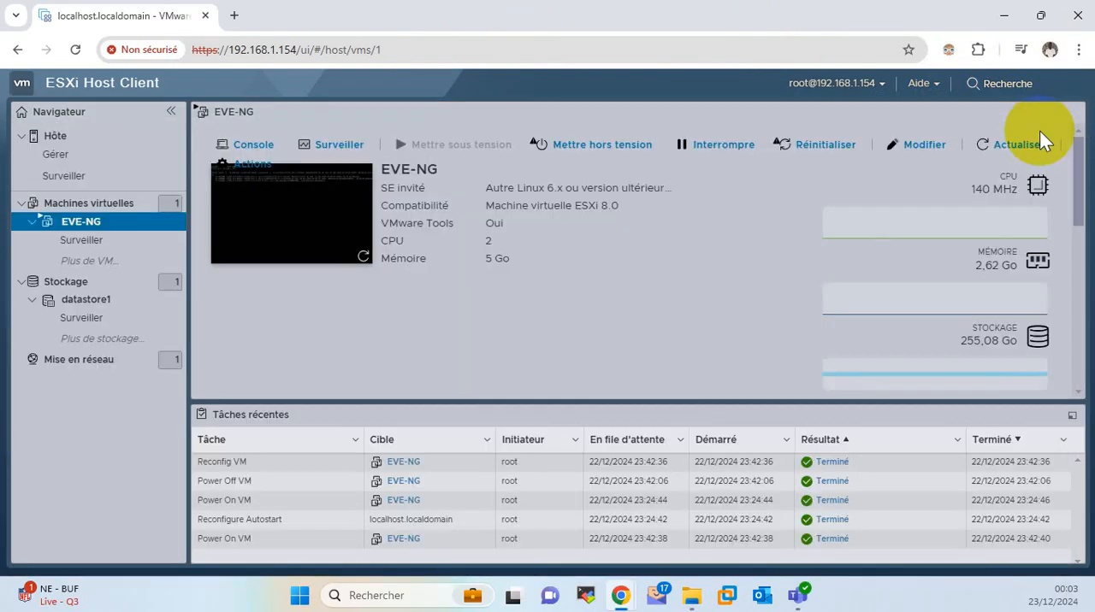
# Open the EVE-NG web interface at 192.168.1.104 in a new browser tab.
pyautogui.click(234, 16)
pyautogui.click(258, 41)
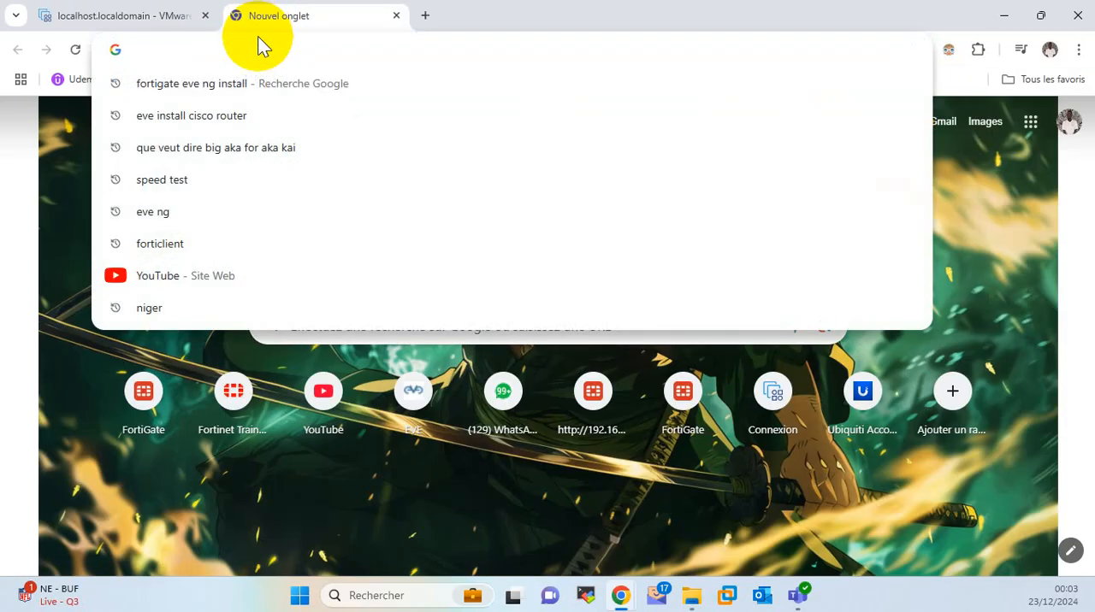
pyautogui.write('192?')
pyautogui.press('BackSpace')
pyautogui.write('.')
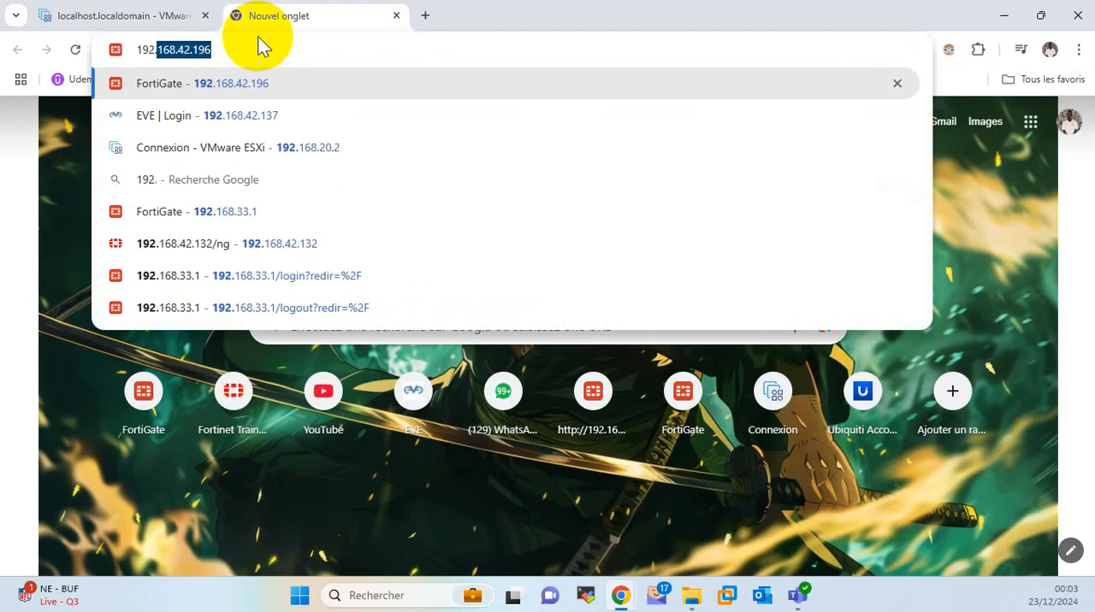
pyautogui.write('168.1.')
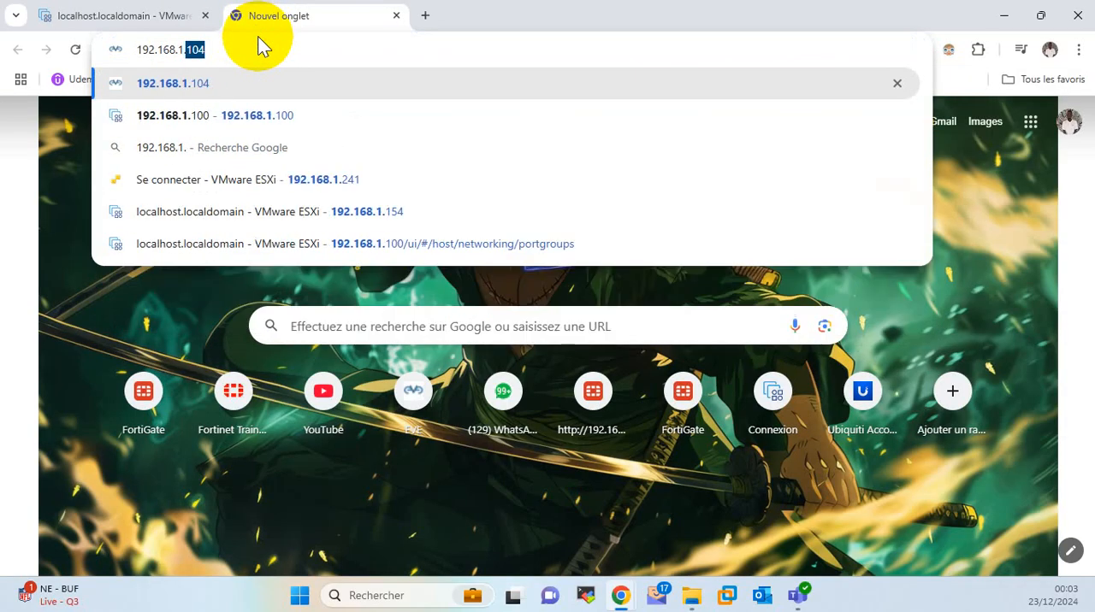
pyautogui.write('104')
pyautogui.press('Return')
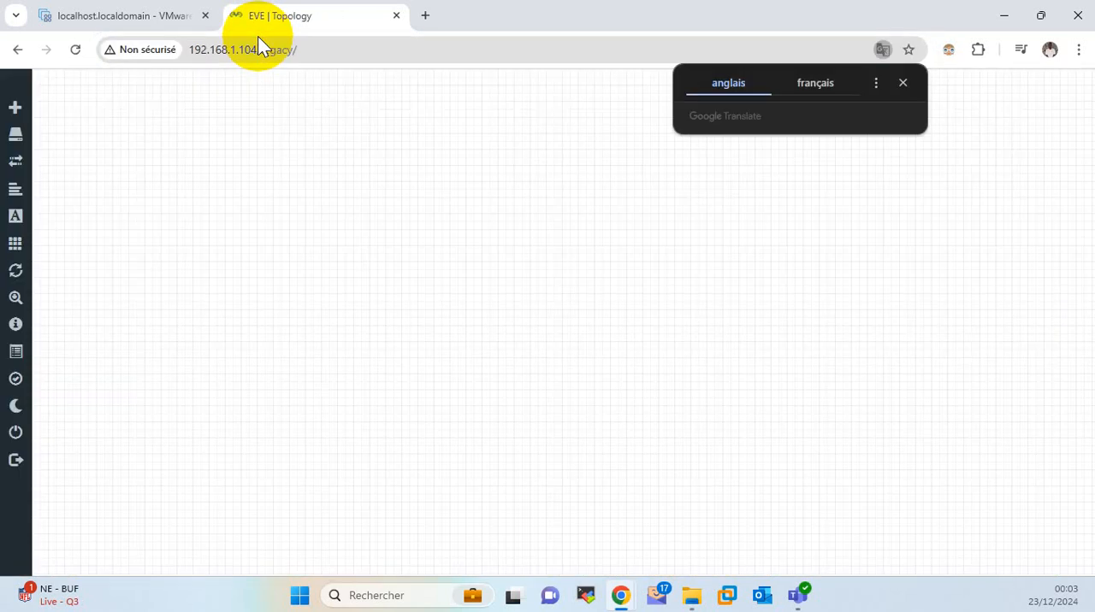
# Search the new-node templates for "LIN" to check for Linux, and close the dialog without adding a node.
pyautogui.rightClick(488, 176)
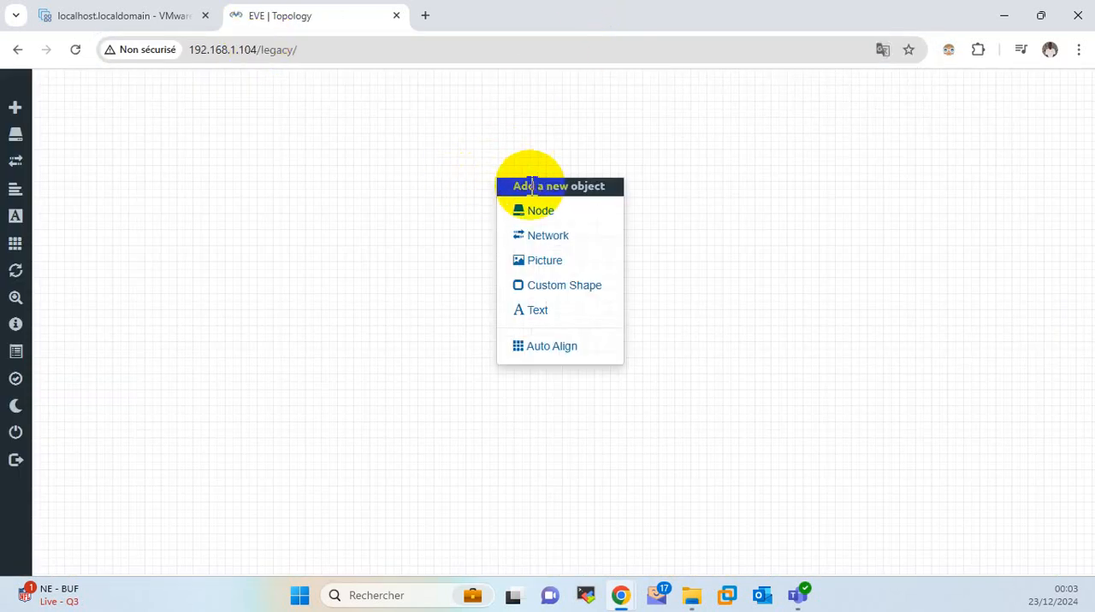
pyautogui.click(537, 213)
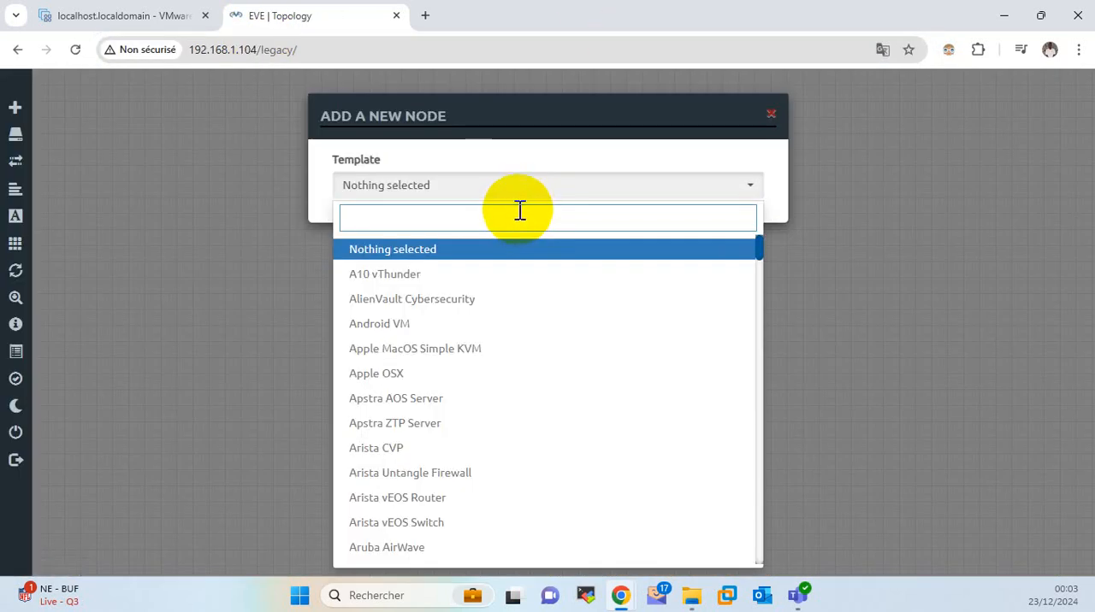
pyautogui.write('LiN')
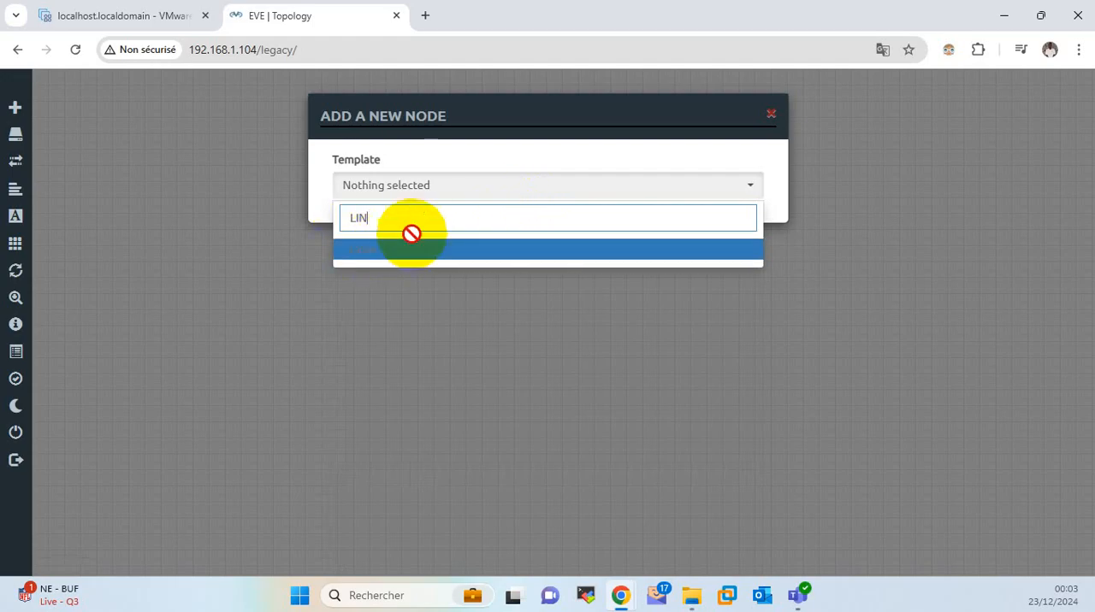
pyautogui.click(771, 113)
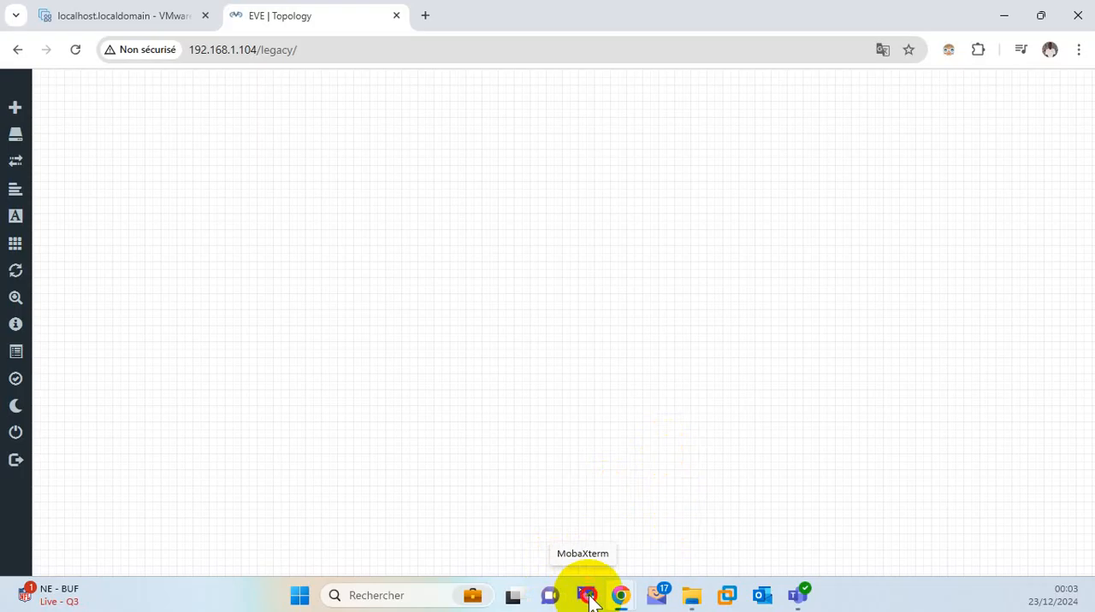
# Switch to MobaXterm and maximize its window.
pyautogui.click(590, 601)
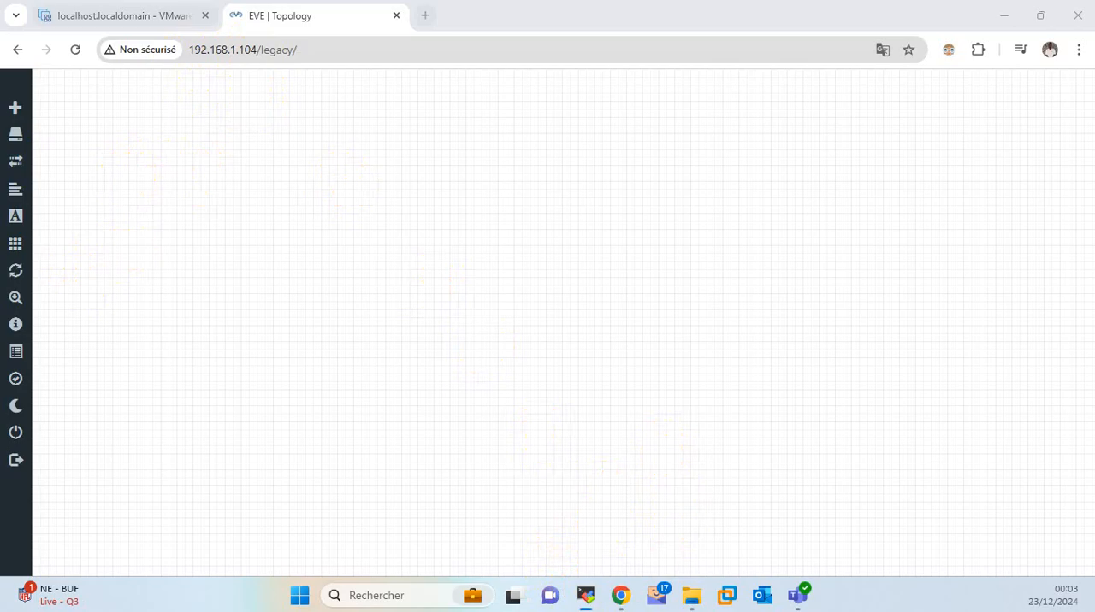
pyautogui.moveTo(1, 231); pyautogui.dragTo(777, 176)
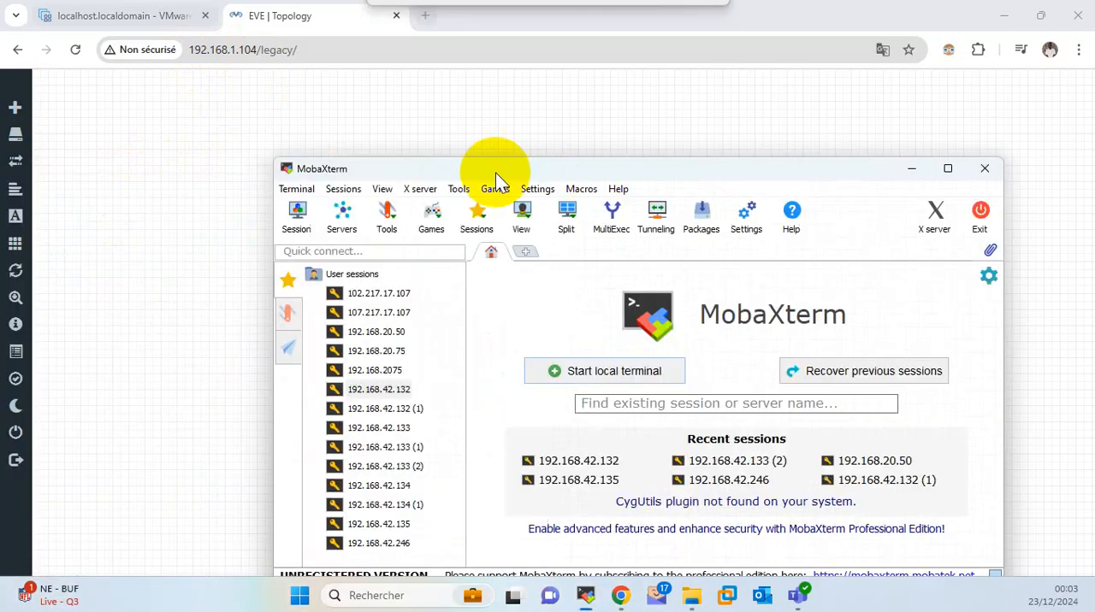
pyautogui.doubleClick(722, 176)
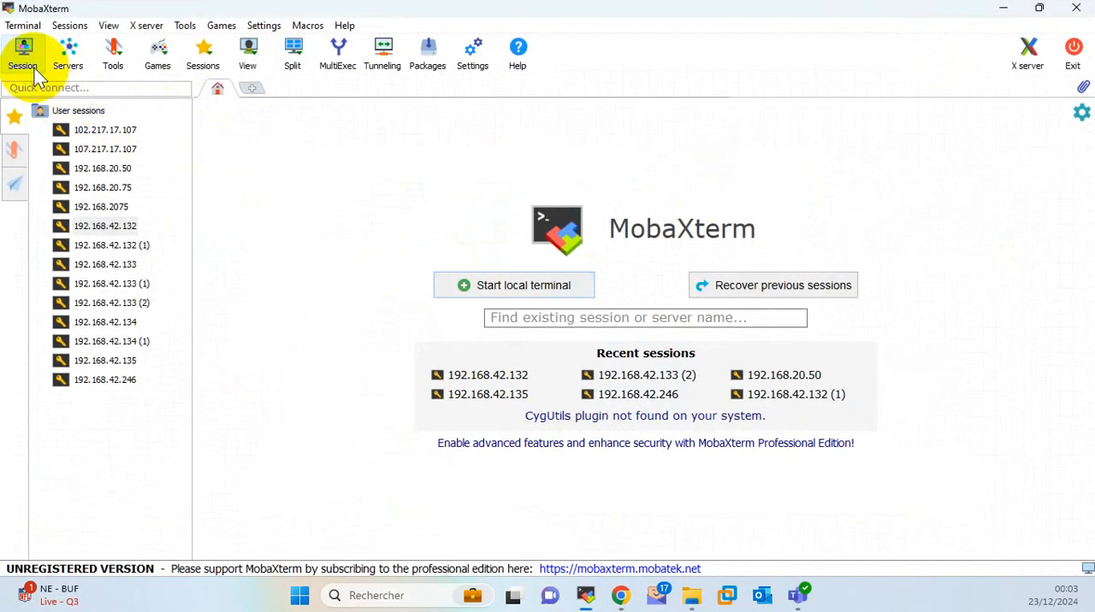
# Start a new SSH session to the remote host 192.168.1.104.
pyautogui.click(25, 56)
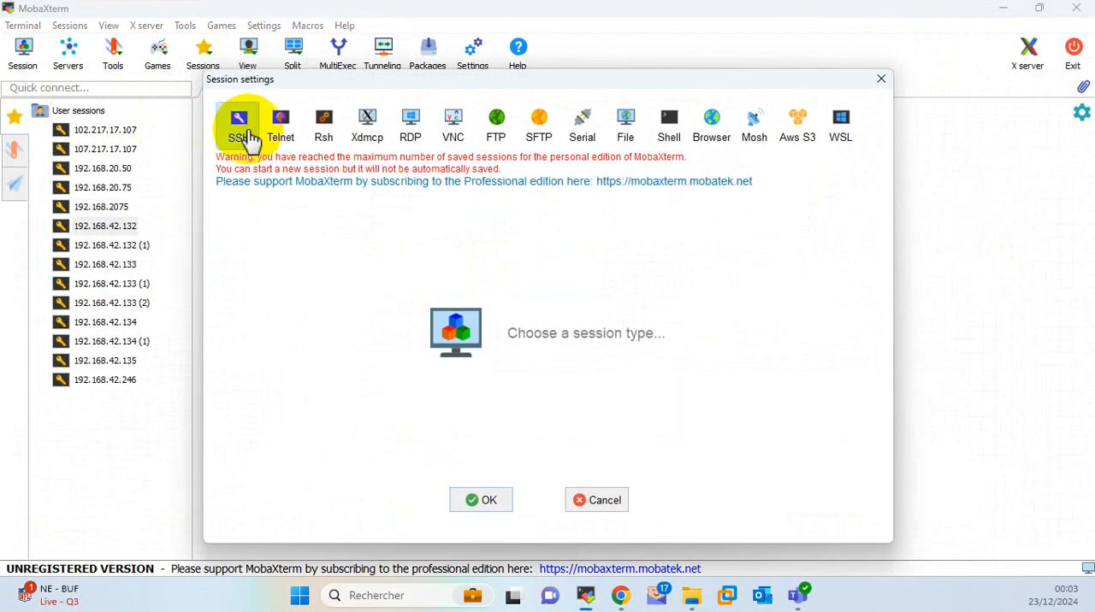
pyautogui.click(247, 136)
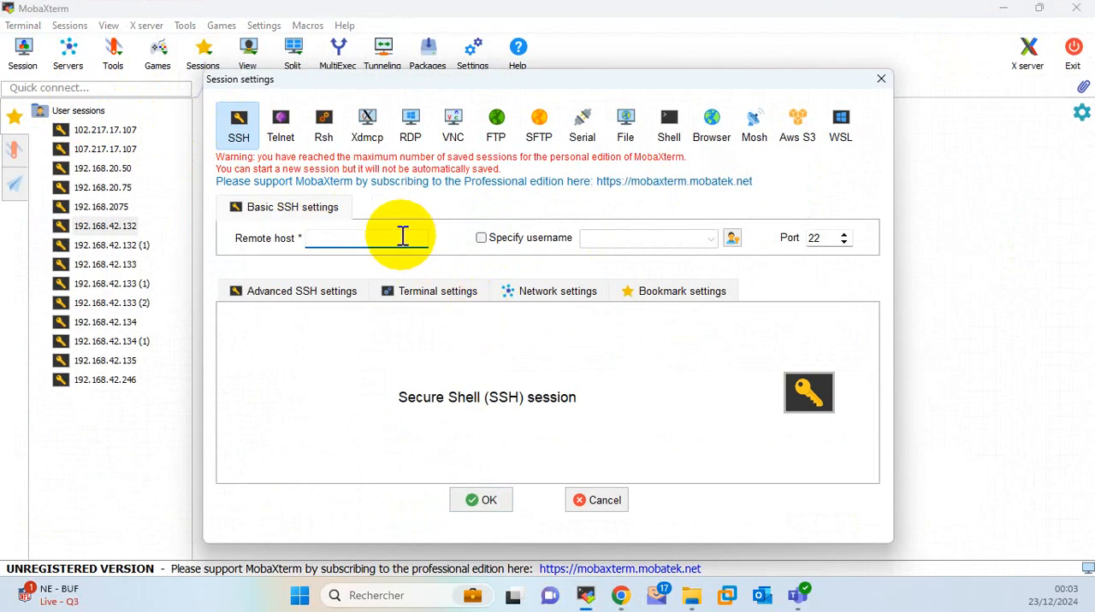
pyautogui.write('192.168.')
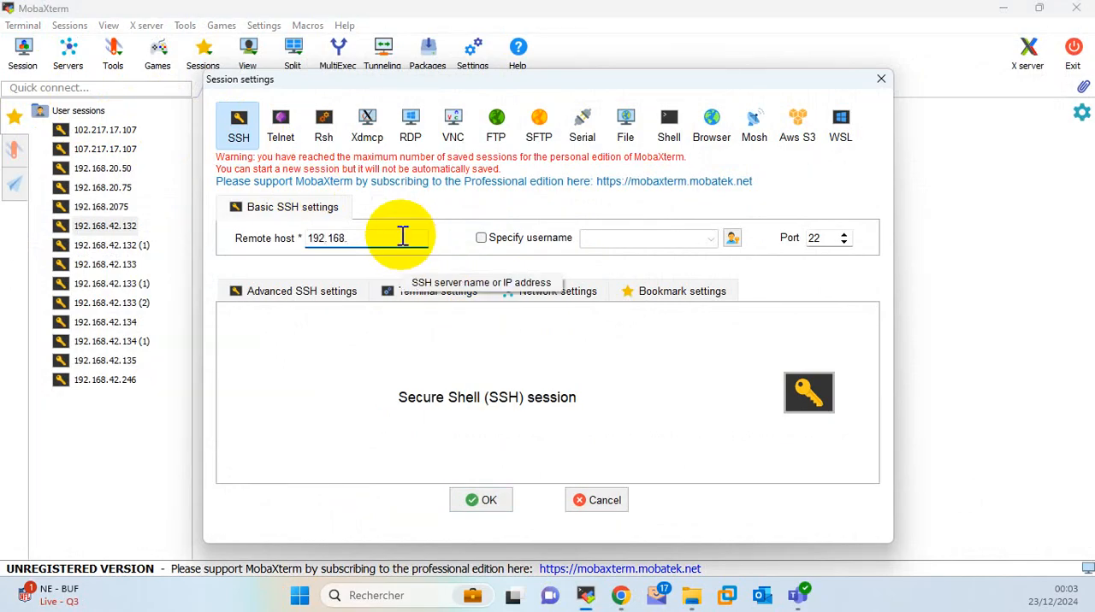
pyautogui.write('1.104')
pyautogui.press('Return')
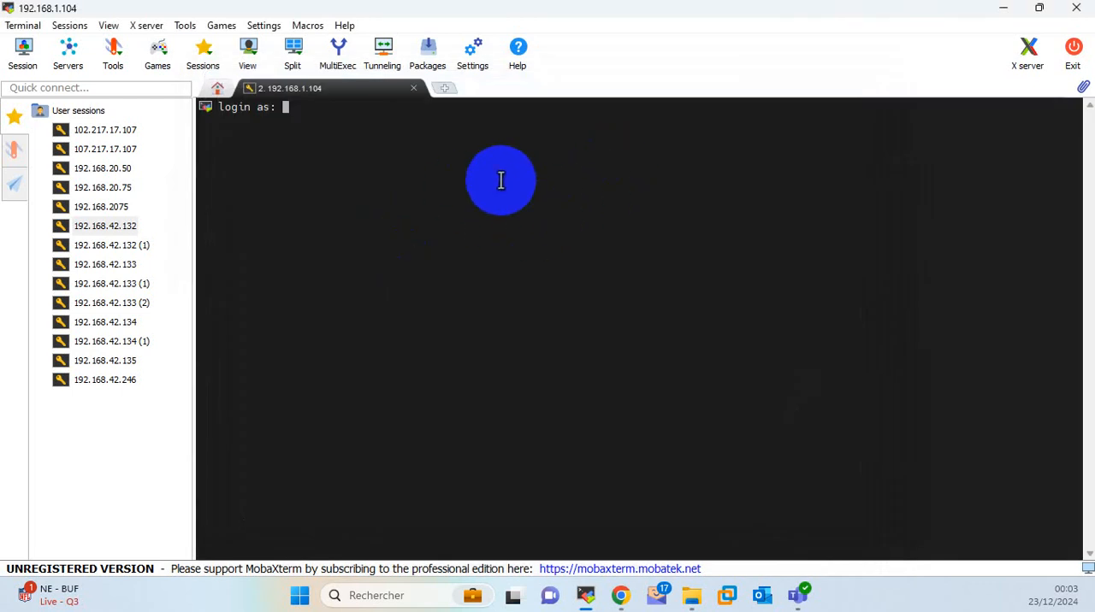
# Log in to the SSH session as root with the account password.
pyautogui.write('root')
pyautogui.press('Return')
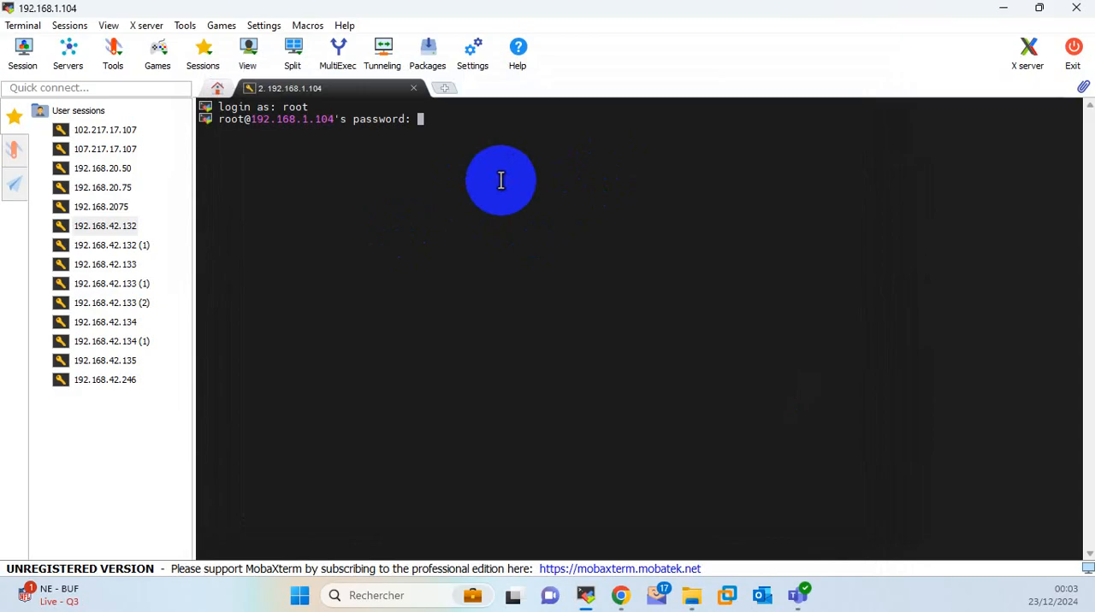
pyautogui.press('Return')
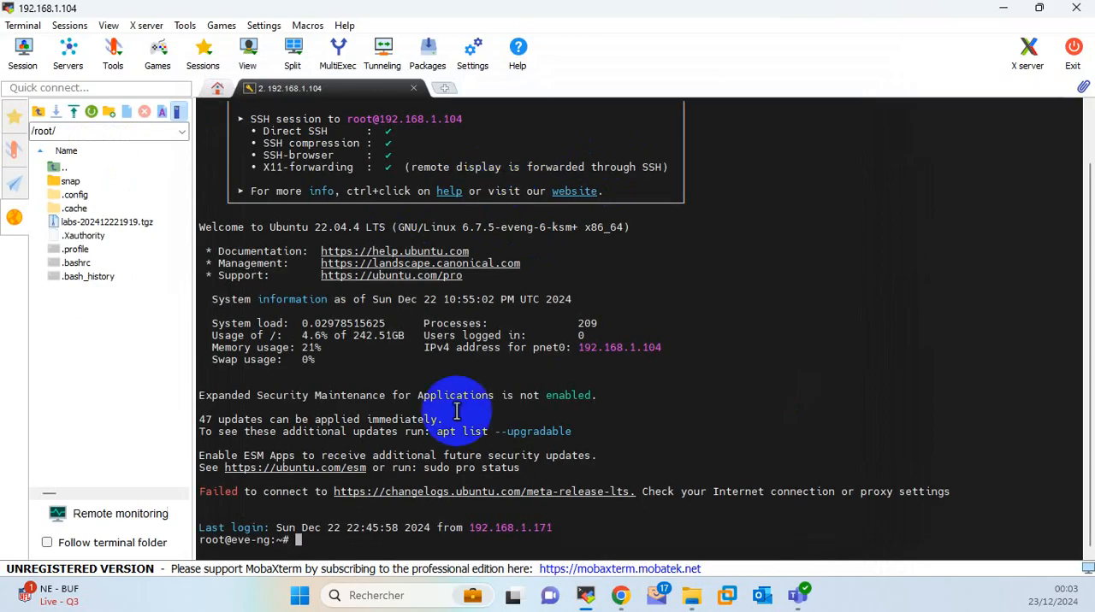
# Clear the EVE-NG terminal with the clear command and add a couple of blank prompt lines.
pyautogui.write('clear')
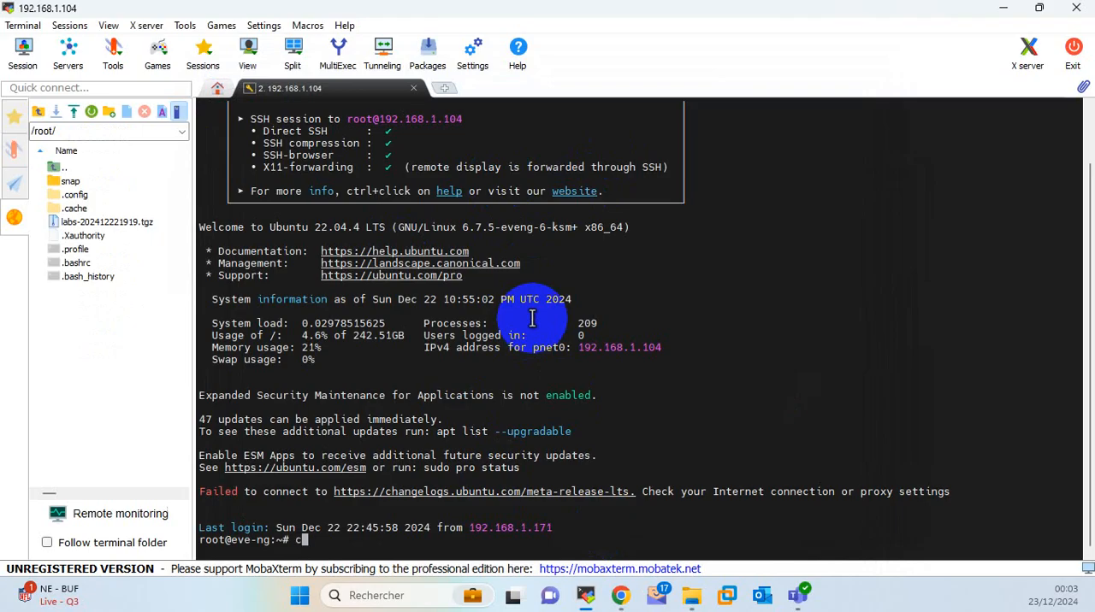
pyautogui.press('Return')
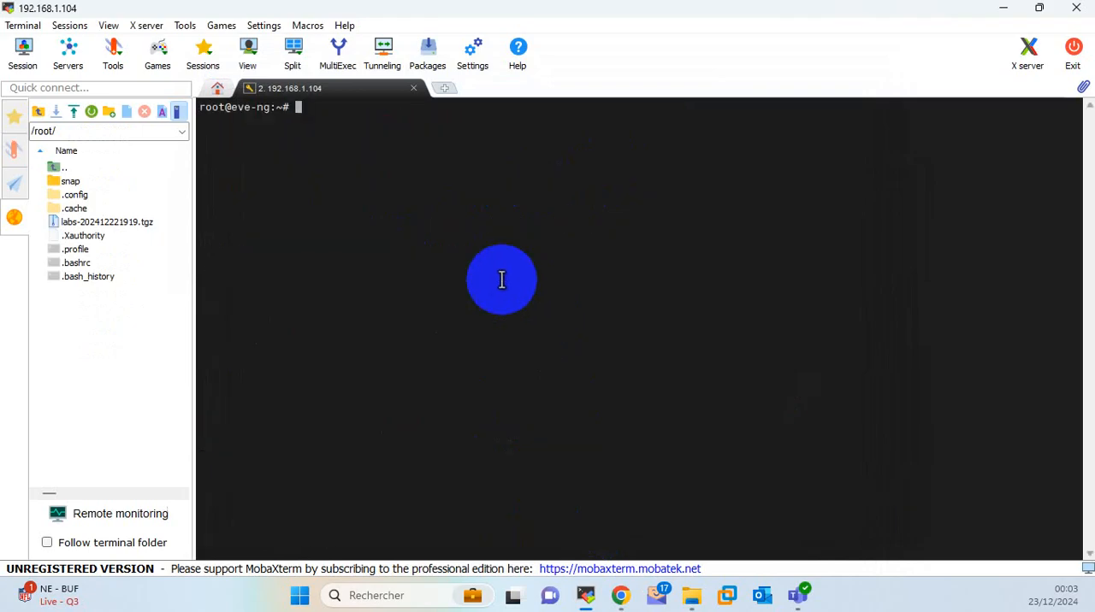
pyautogui.press('Return')
pyautogui.press('Return')
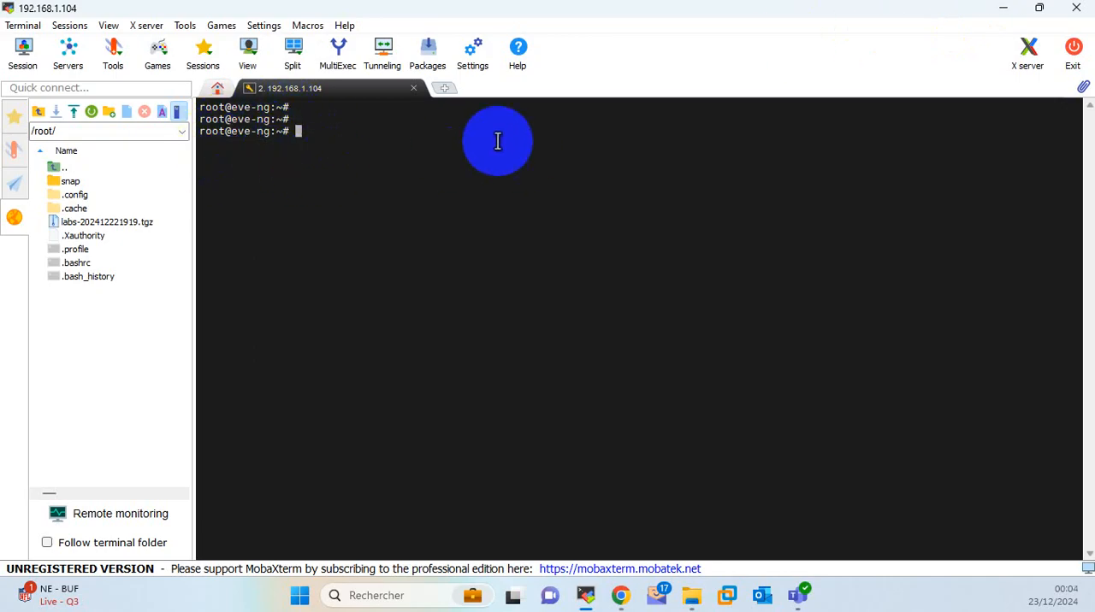
# Return to Chrome and search Google for "linux install to eve ng" in a new tab.
pyautogui.click(1017, 9)
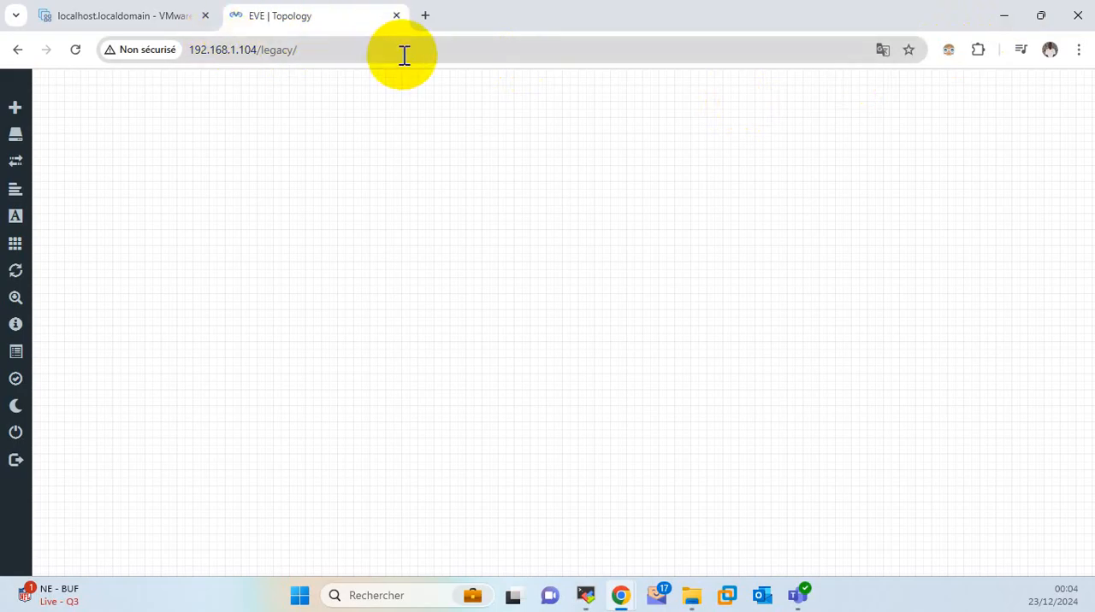
pyautogui.click(425, 17)
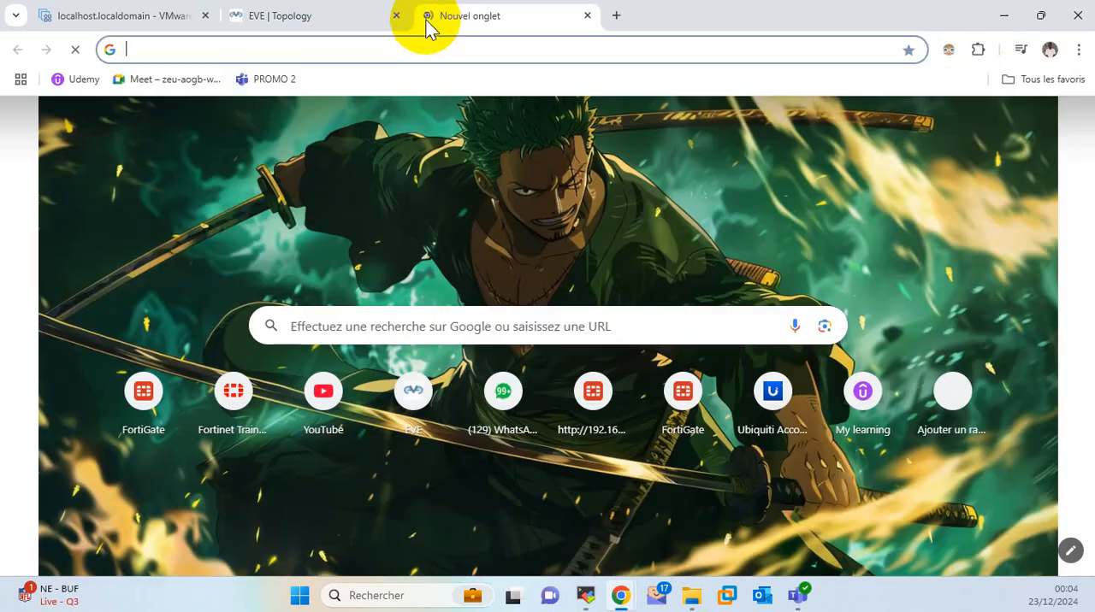
pyautogui.click(417, 43)
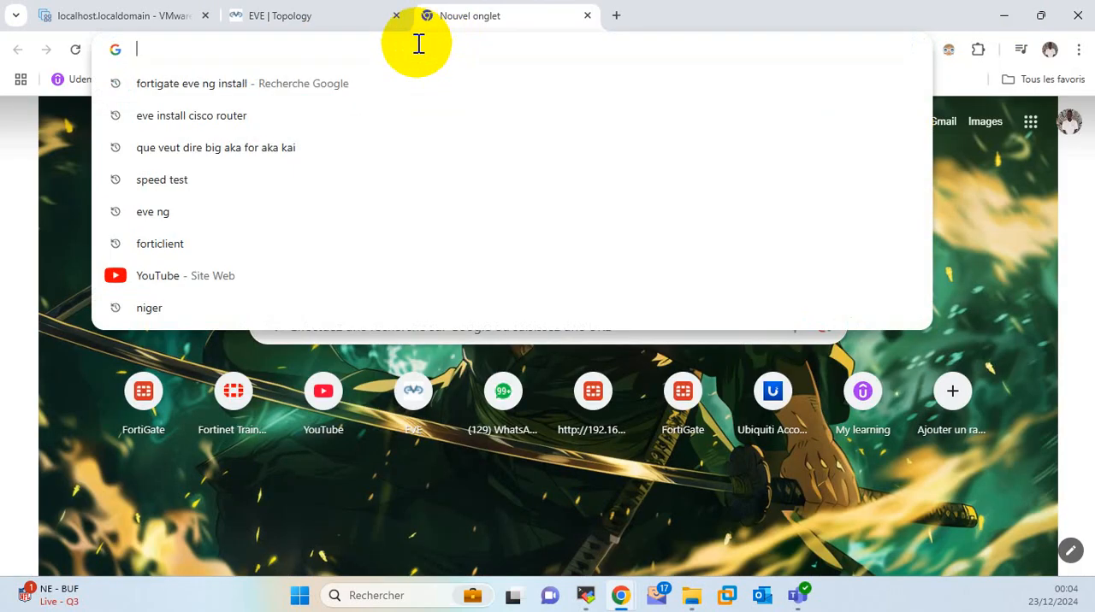
pyautogui.write('linux install')
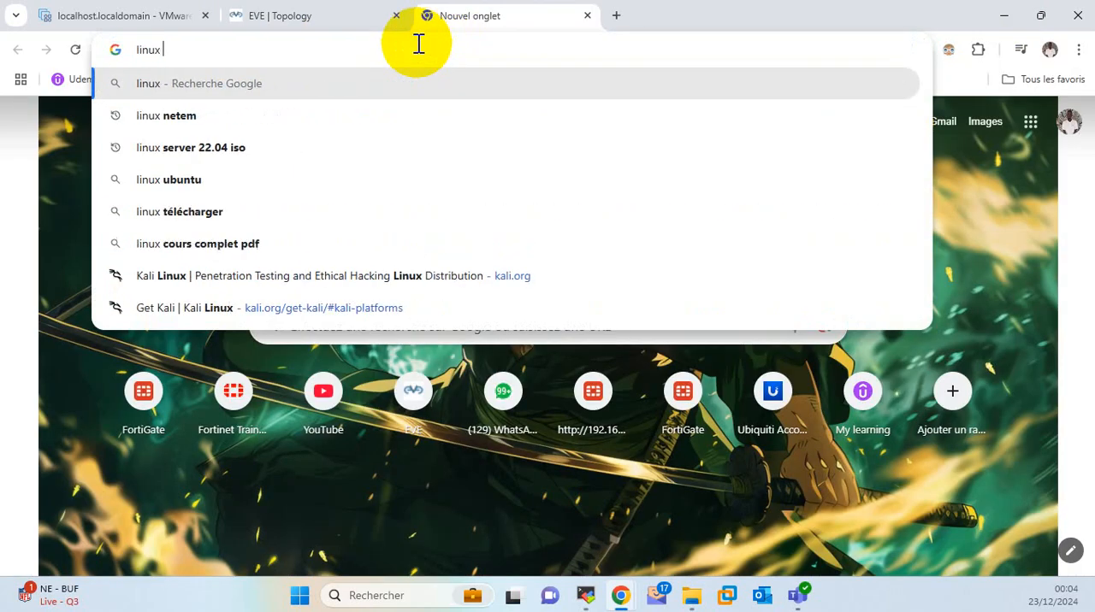
pyautogui.write(' to eve ne')
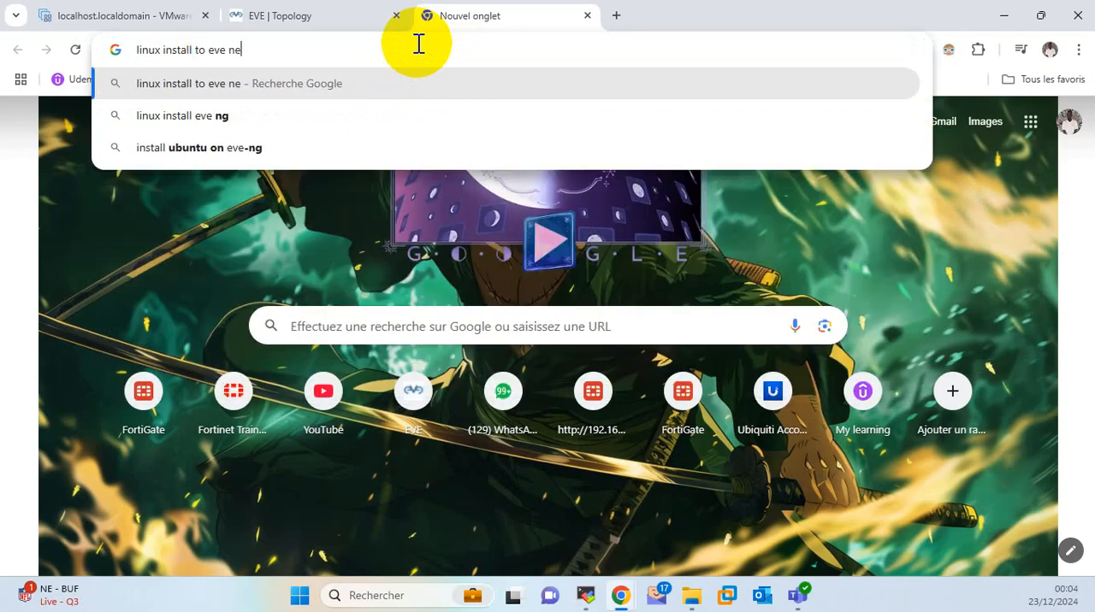
pyautogui.press('BackSpace')
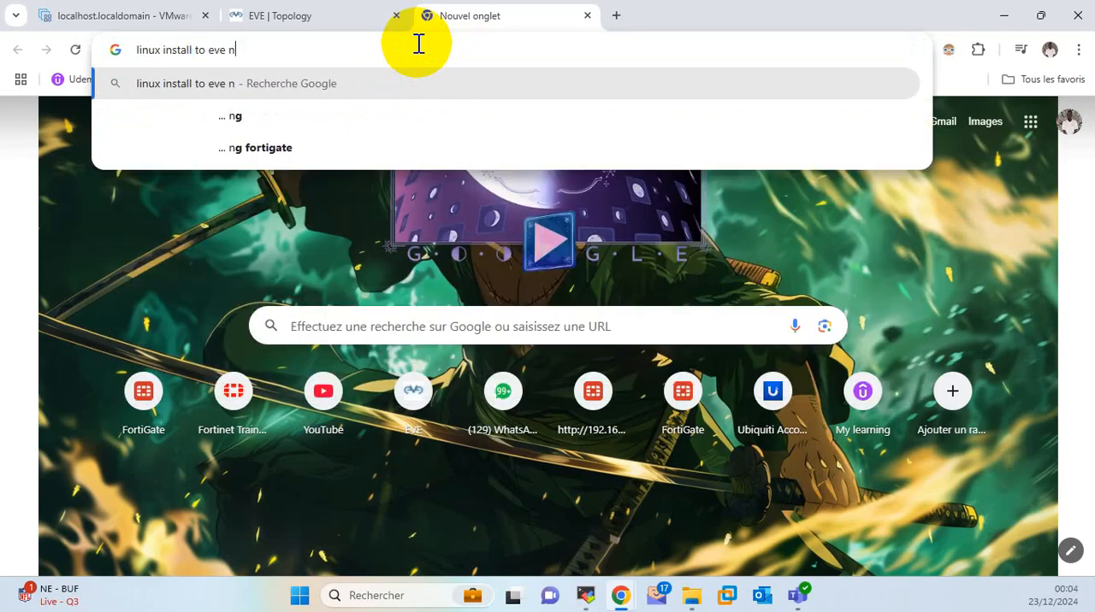
pyautogui.write('g')
pyautogui.press('Return')
# Open EVE-NG's "Linux images" how-to from the search results and review its table of ready-to-use Linux images.
pyautogui.scroll(-2, 477, 313)
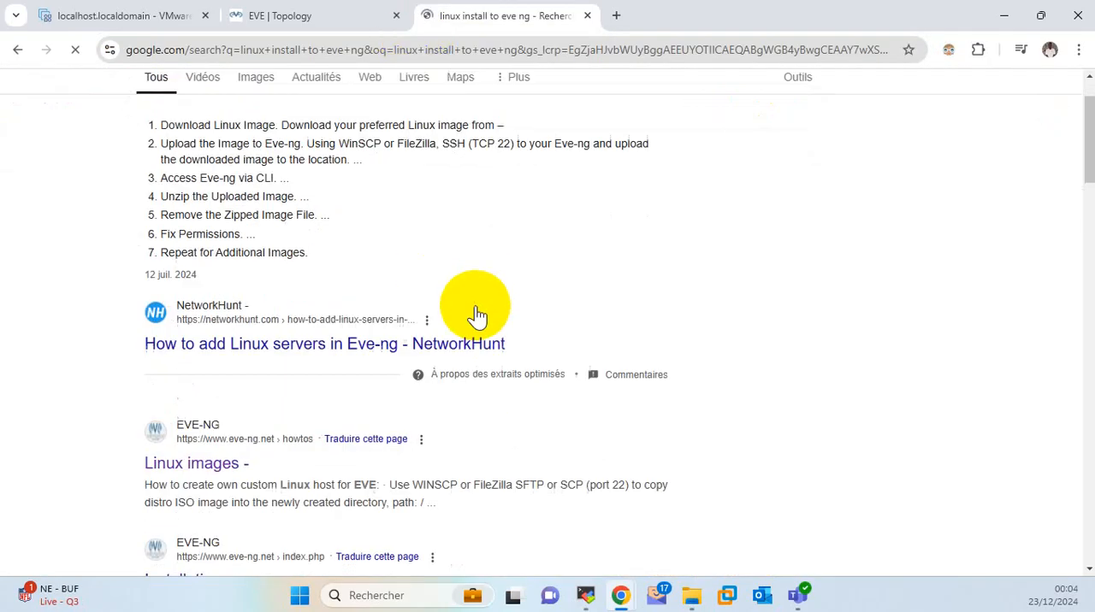
pyautogui.scroll(-1, 218, 368)
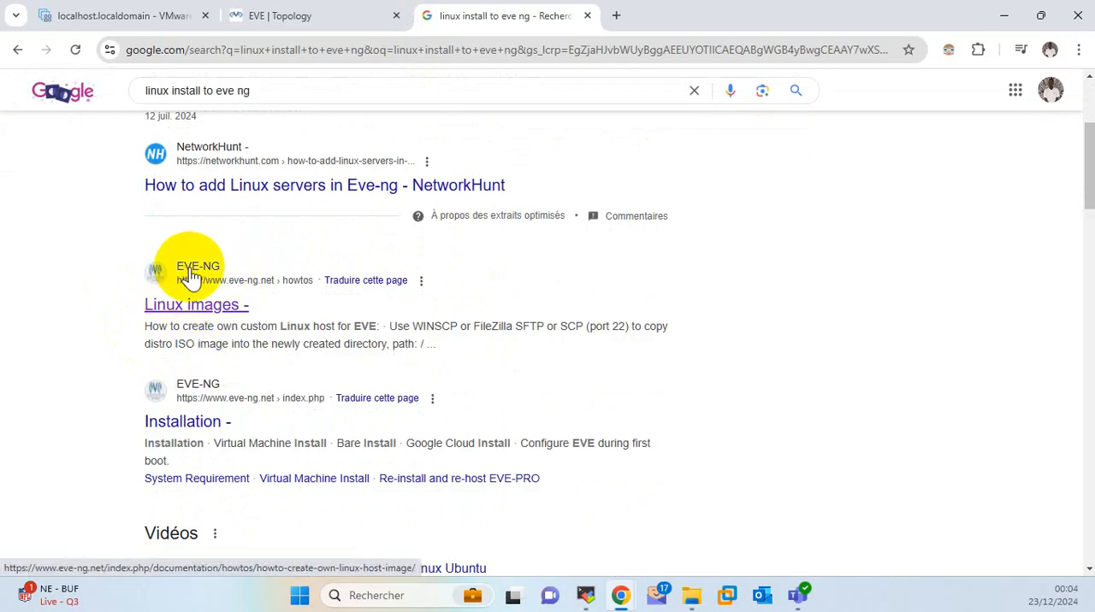
pyautogui.click(224, 308)
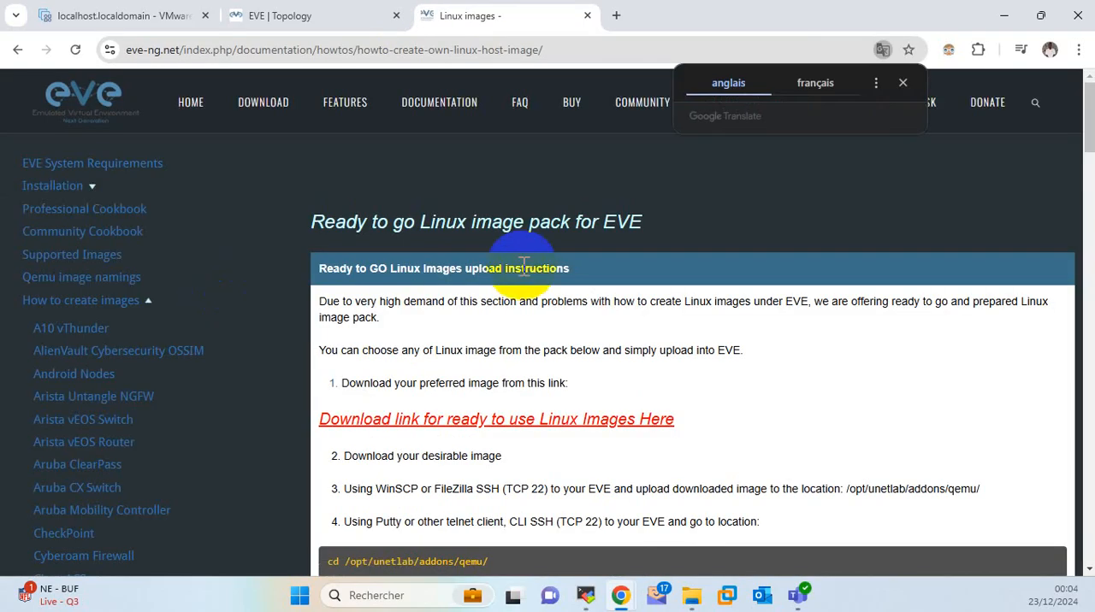
pyautogui.scroll(-6, 518, 273)
pyautogui.scroll(-5, 519, 267)
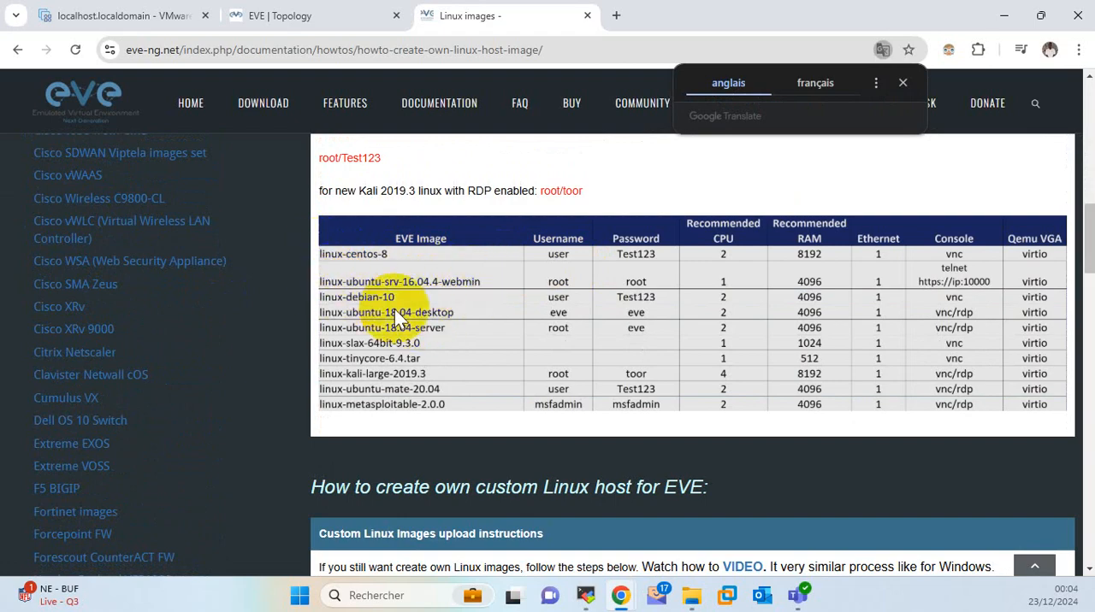
pyautogui.scroll(-1, 408, 340)
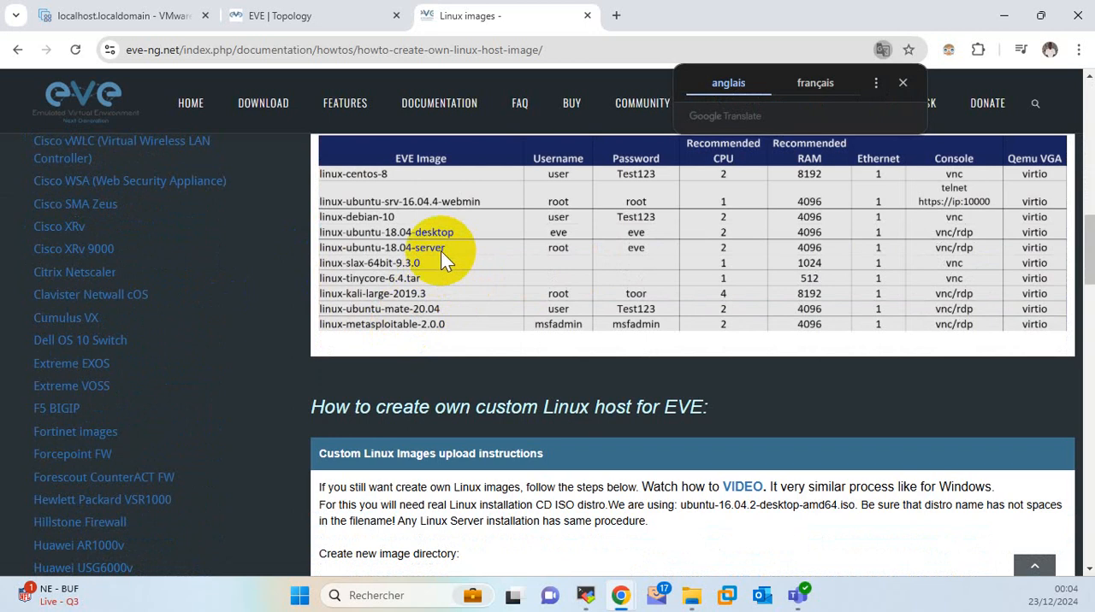
# Copy the guide's mkdir command for /opt/unetlab/addons/qemu/linux-ubuntu-desktop-16.04.02/ from the custom Linux image instructions.
pyautogui.scroll(-4, 483, 274)
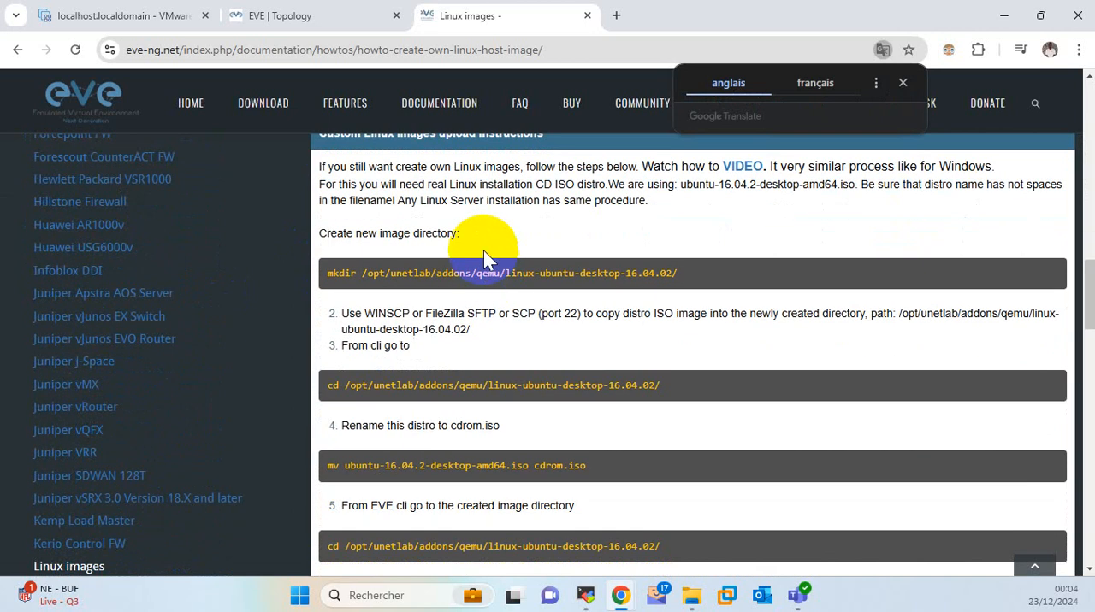
pyautogui.moveTo(537, 274); pyautogui.dragTo(602, 274)
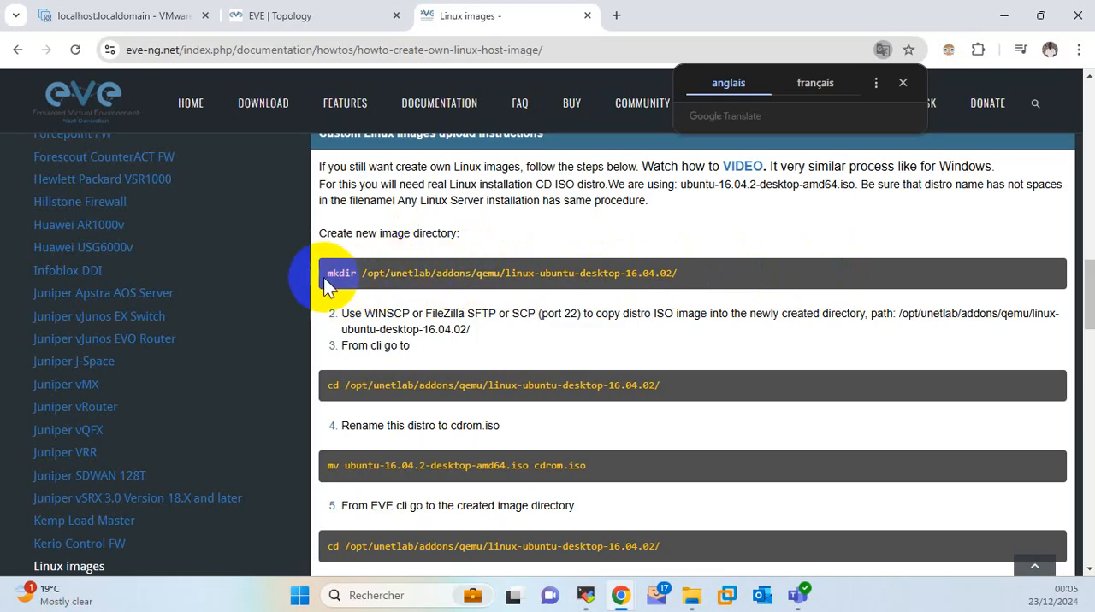
pyautogui.moveTo(329, 272); pyautogui.dragTo(673, 284)
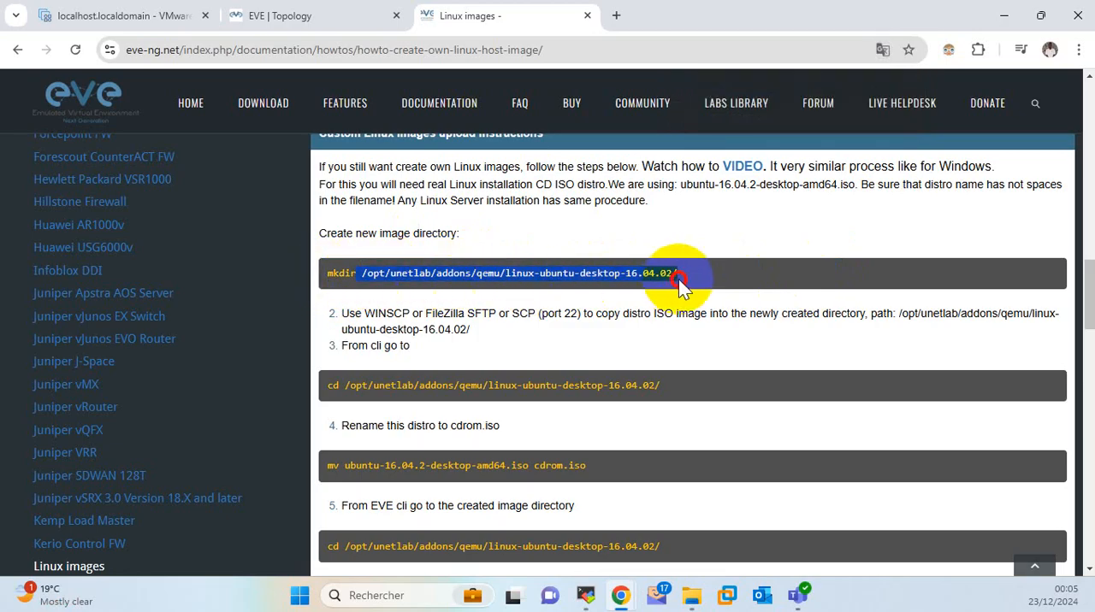
pyautogui.tripleClick(639, 274)
pyautogui.rightClick(637, 275)
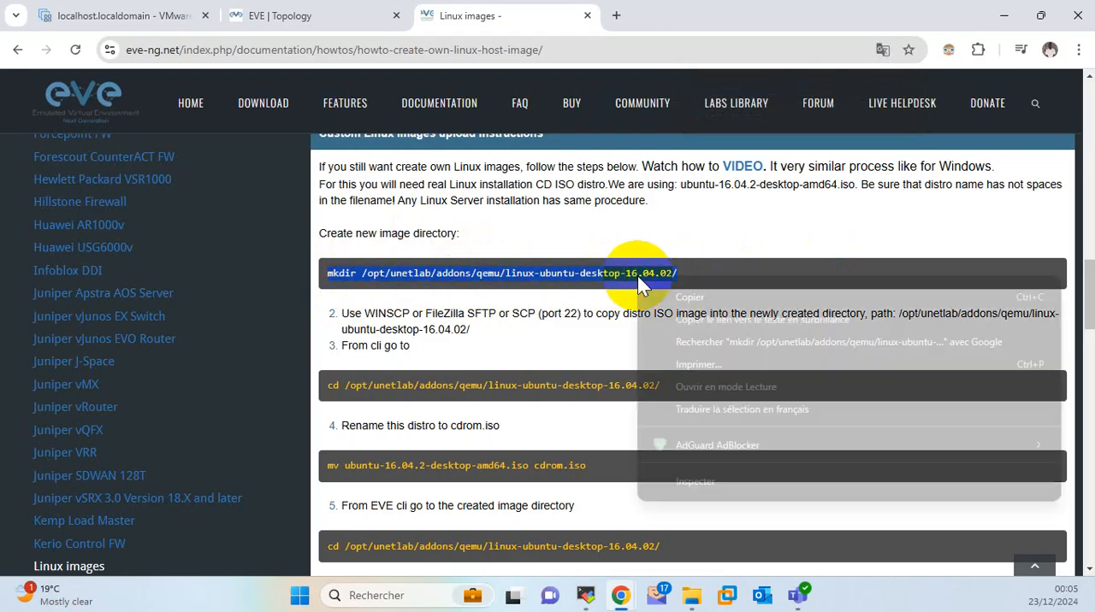
pyautogui.click(674, 297)
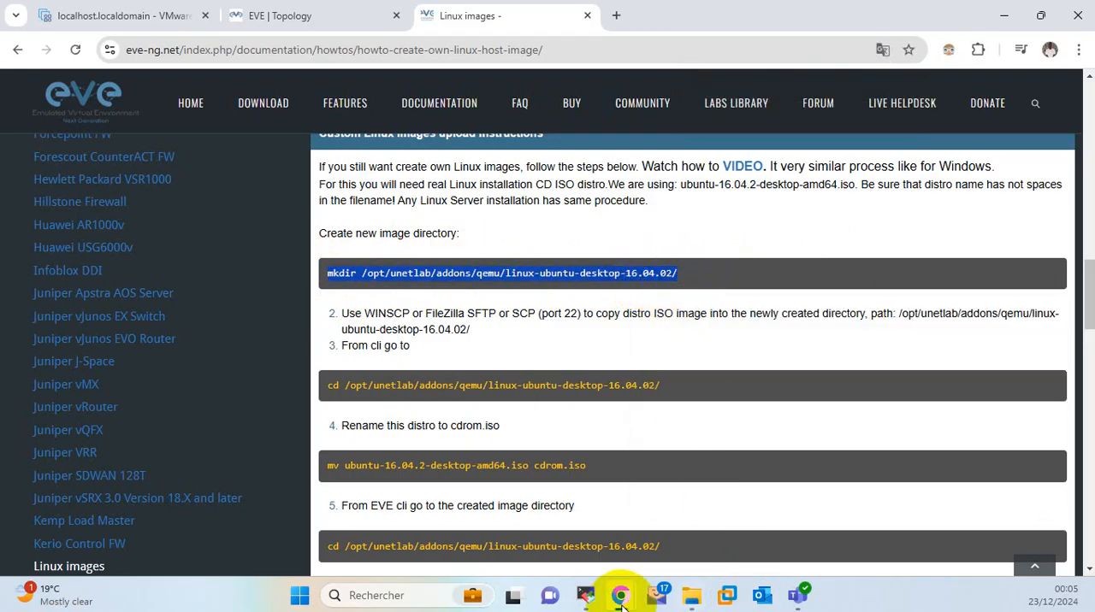
# Switch to MobaXterm and run the copied mkdir command in the EVE-NG terminal to create the image directory.
pyautogui.click(586, 596)
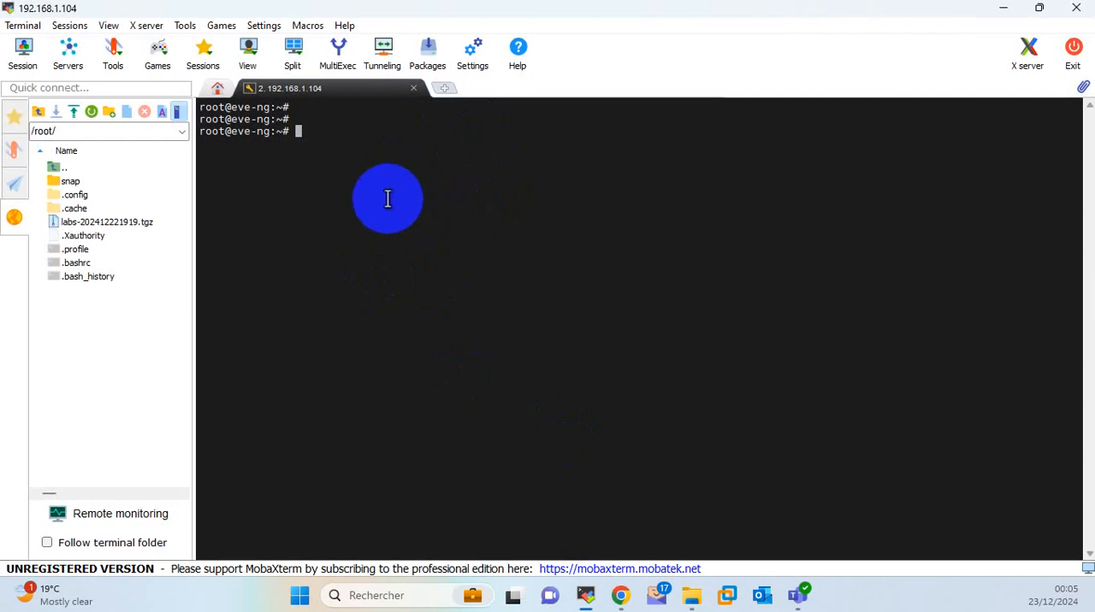
pyautogui.rightClick(411, 198)
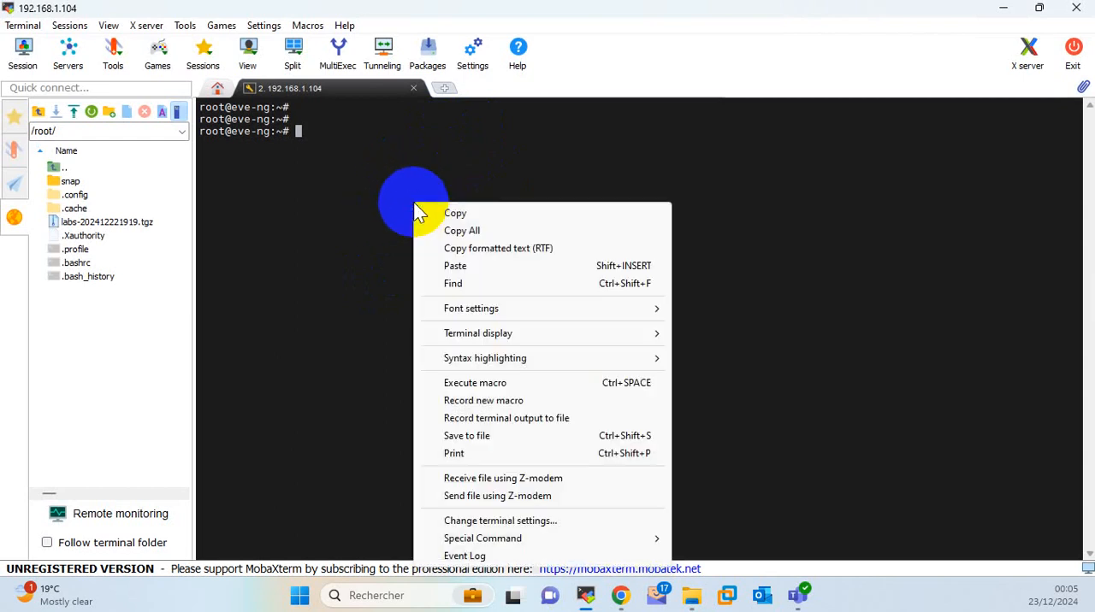
pyautogui.click(454, 266)
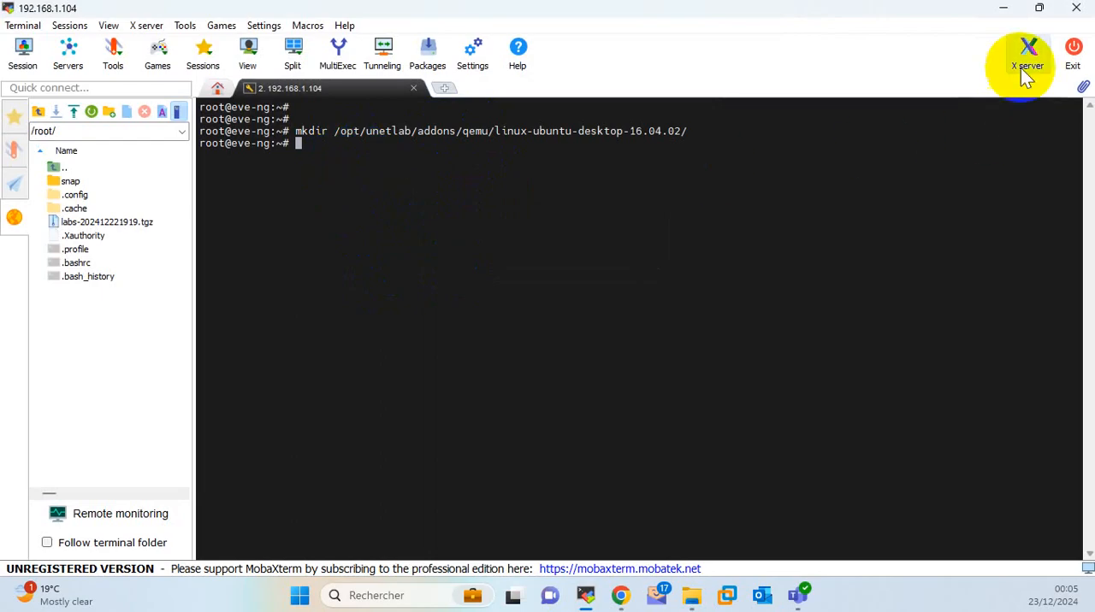
# Return to the guide in Chrome and copy its cd command for the new image directory.
pyautogui.click(1003, 9)
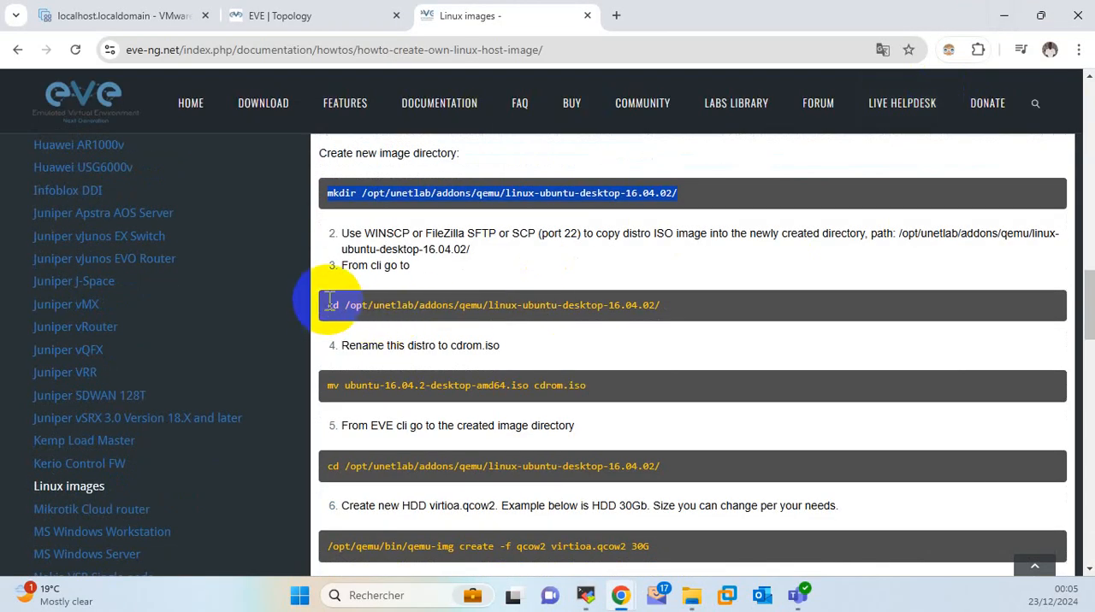
pyautogui.moveTo(330, 306); pyautogui.dragTo(336, 306)
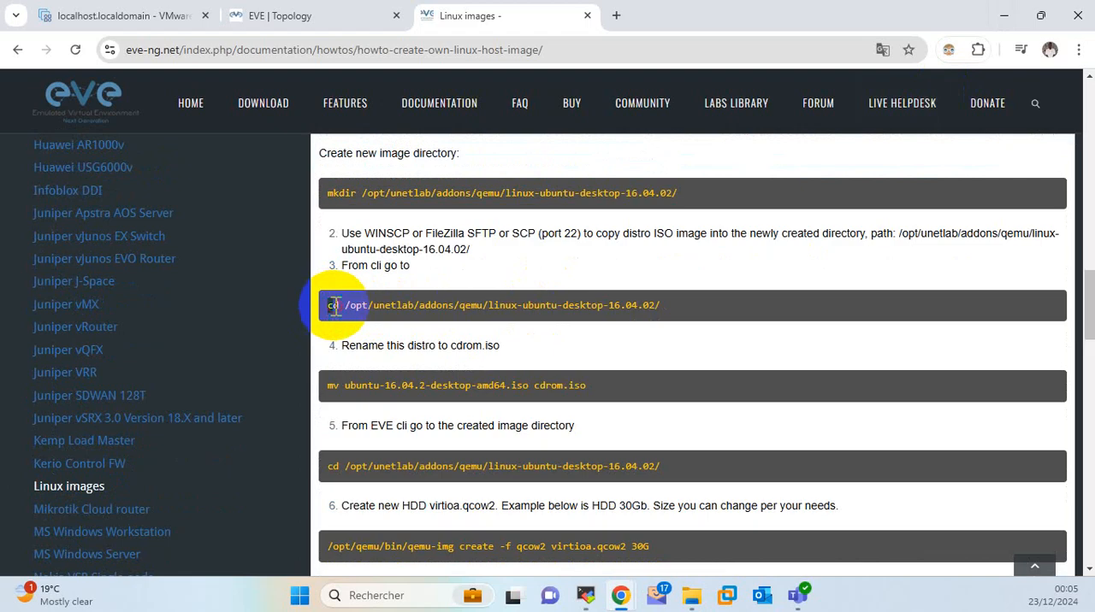
pyautogui.moveTo(501, 306); pyautogui.dragTo(334, 308)
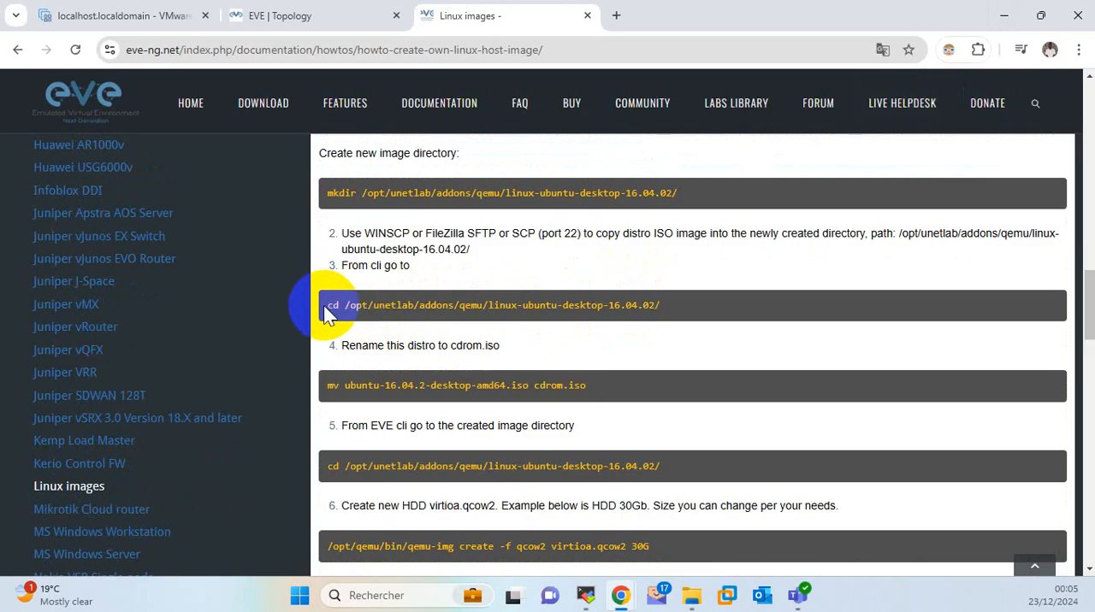
pyautogui.tripleClick(331, 304)
pyautogui.rightClick(331, 304)
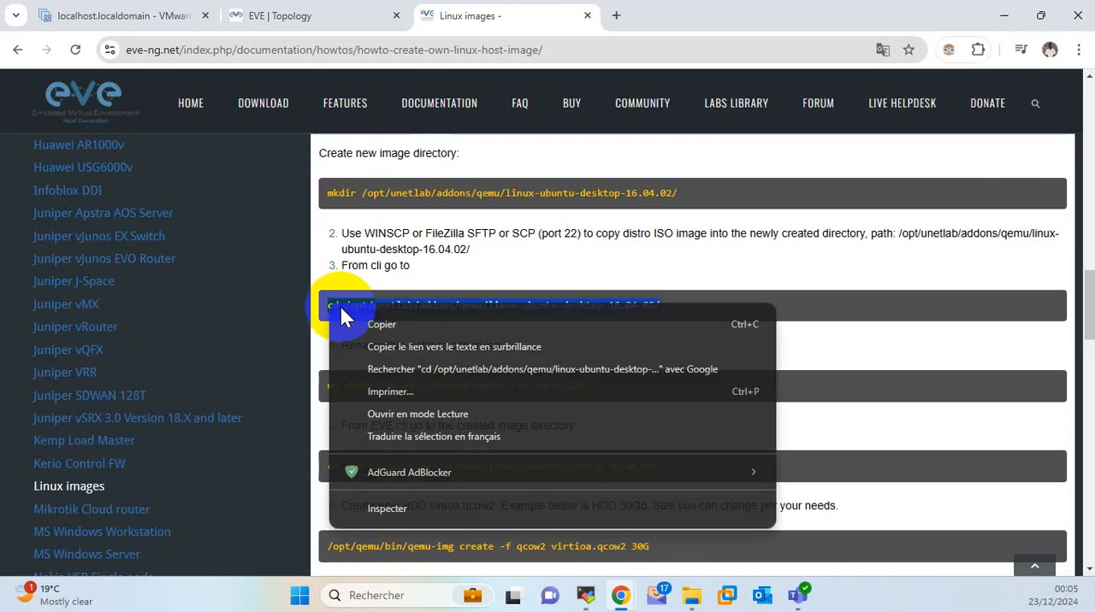
pyautogui.click(375, 330)
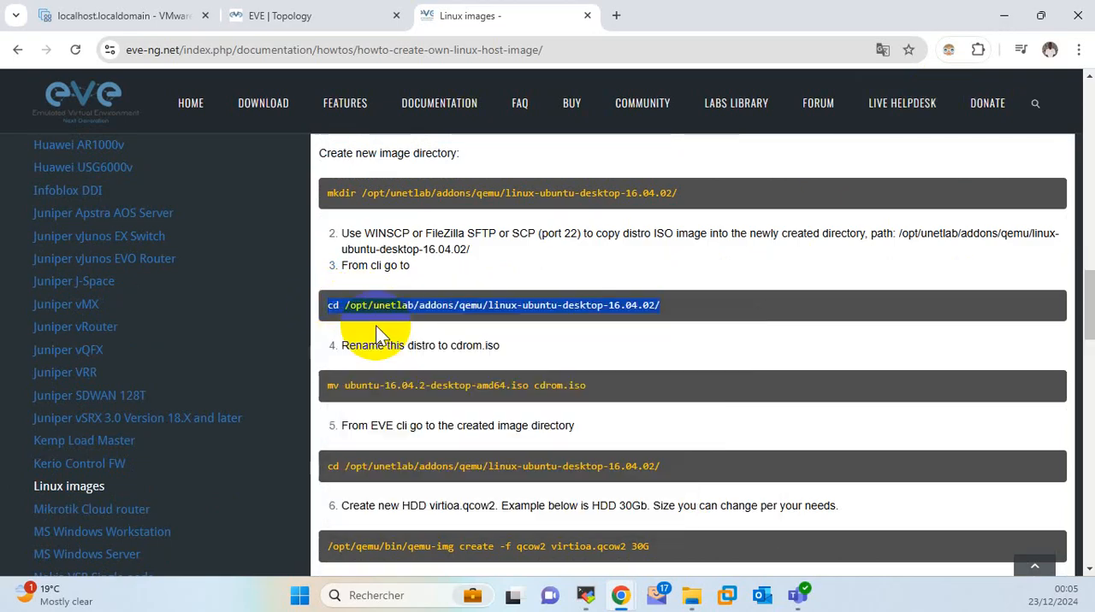
# Switch to MobaXterm and change into /opt/unetlab/addons/qemu/linux-ubuntu-desktop-16.04.02/ with the copied cd command.
pyautogui.click(585, 595)
pyautogui.rightClick(466, 180)
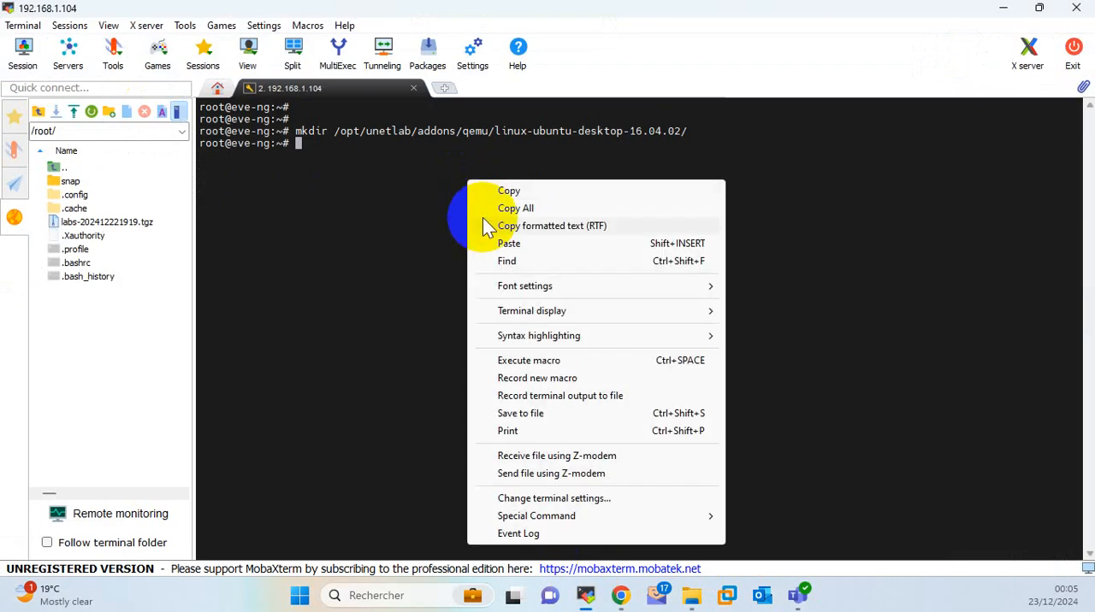
pyautogui.click(503, 243)
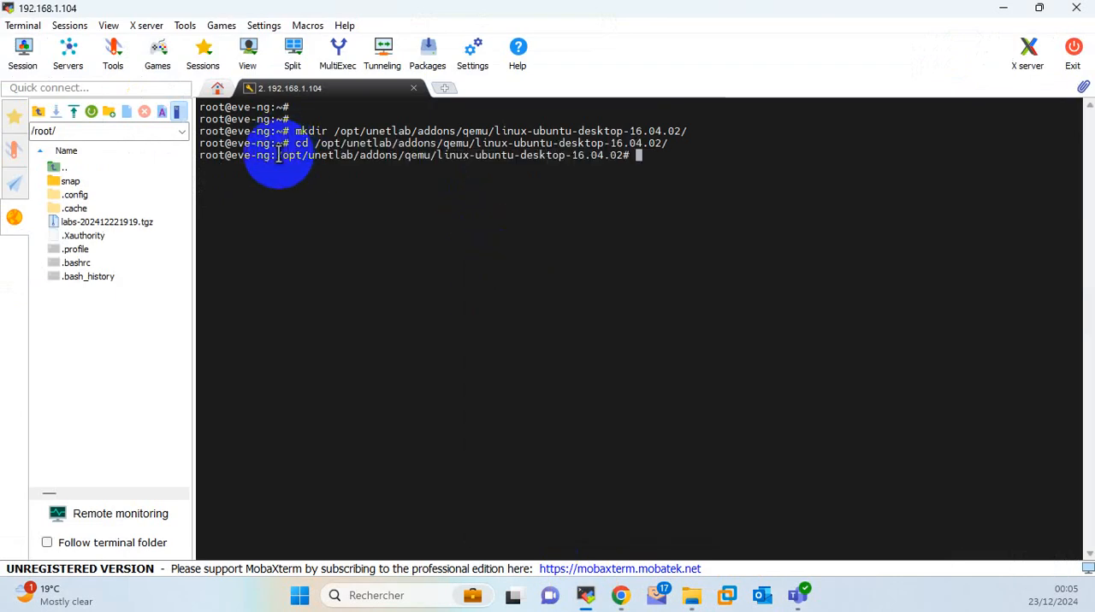
# Copy the path /opt/unetlab/addons/qemu/linux-ubuntu-desktop-16.04.02 from the terminal prompt and open that folder in the remote file browser.
pyautogui.moveTo(278, 155); pyautogui.dragTo(410, 155)
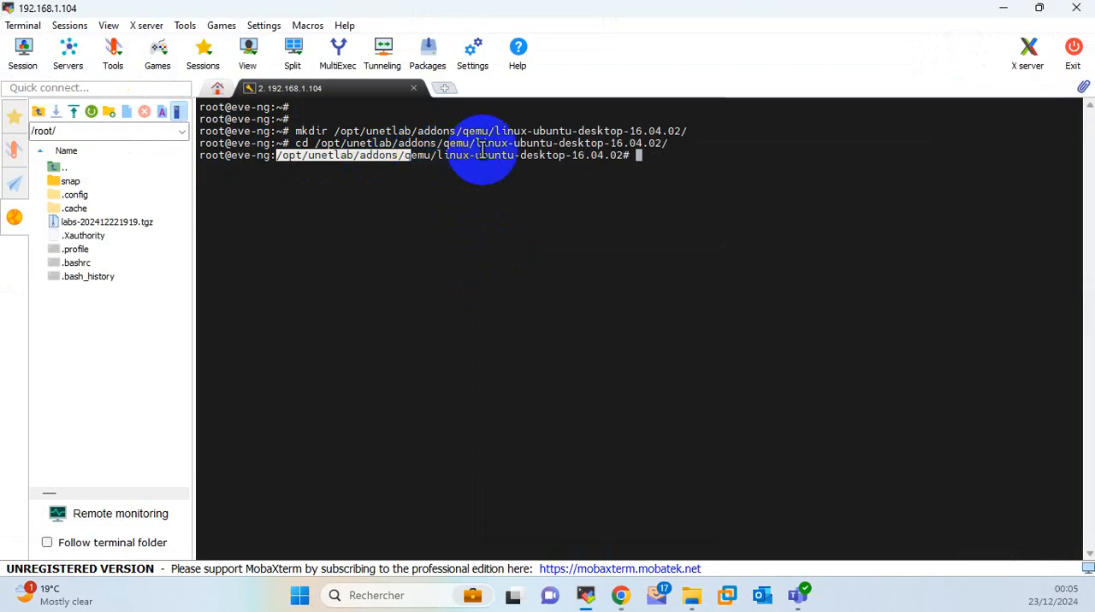
pyautogui.click(624, 158)
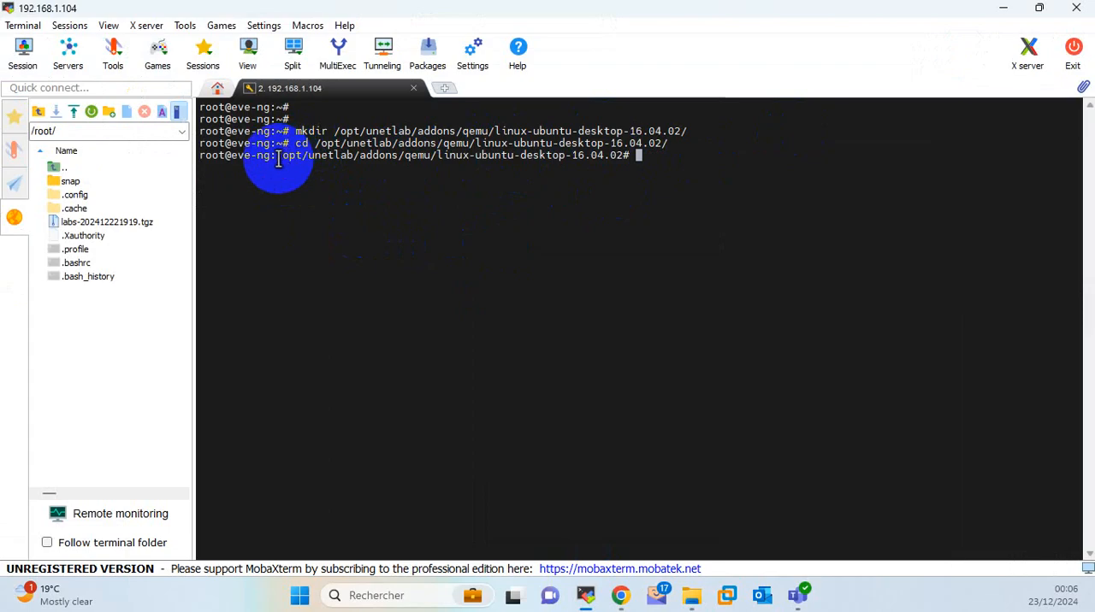
pyautogui.moveTo(278, 160); pyautogui.dragTo(618, 154)
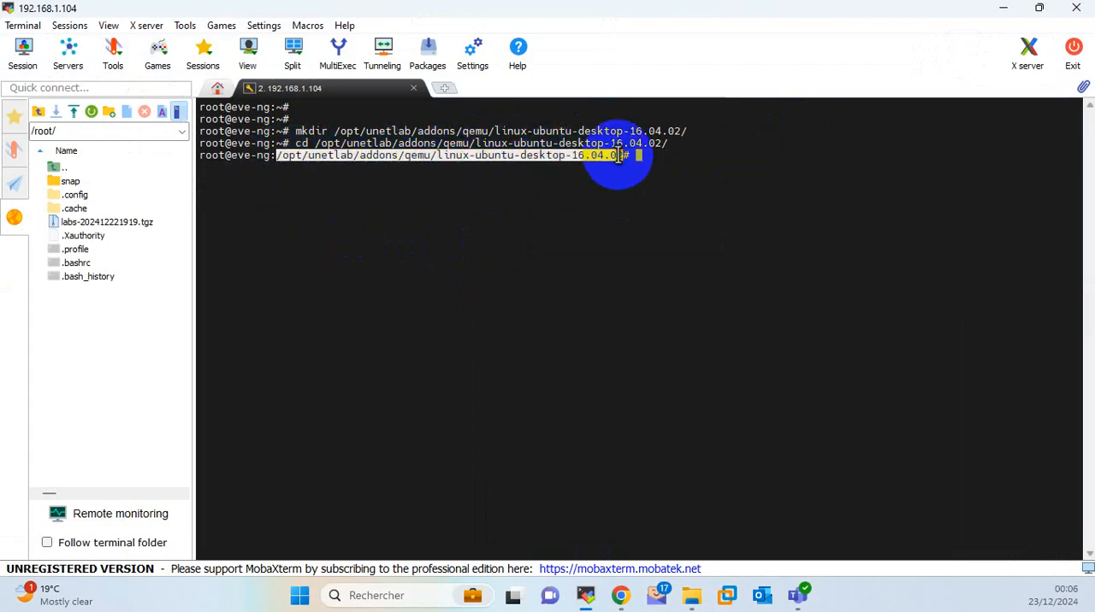
pyautogui.rightClick(588, 153)
pyautogui.click(617, 171)
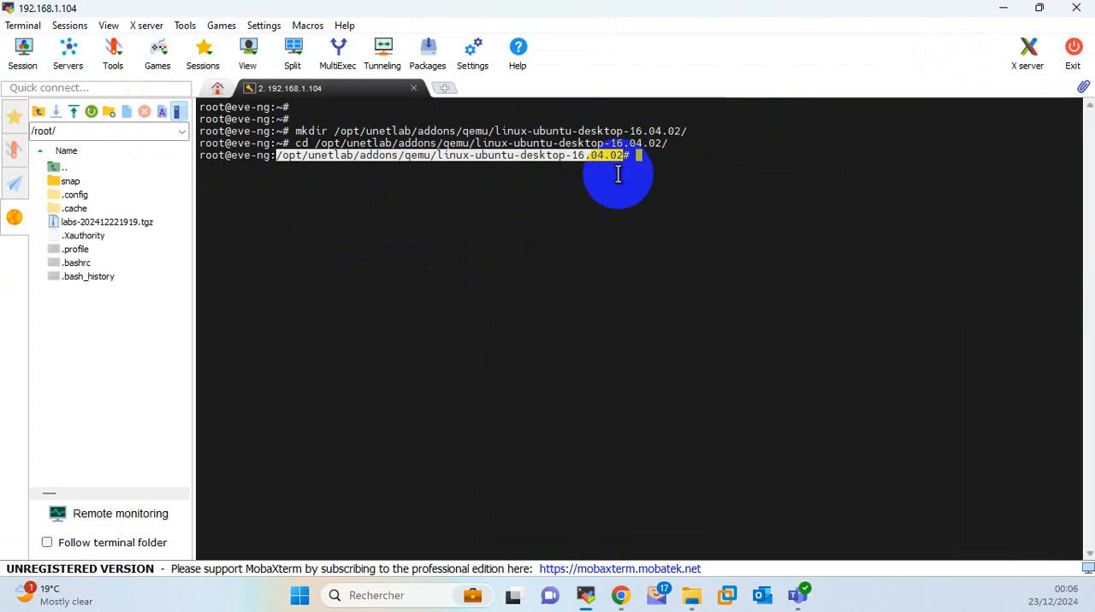
pyautogui.click(619, 174)
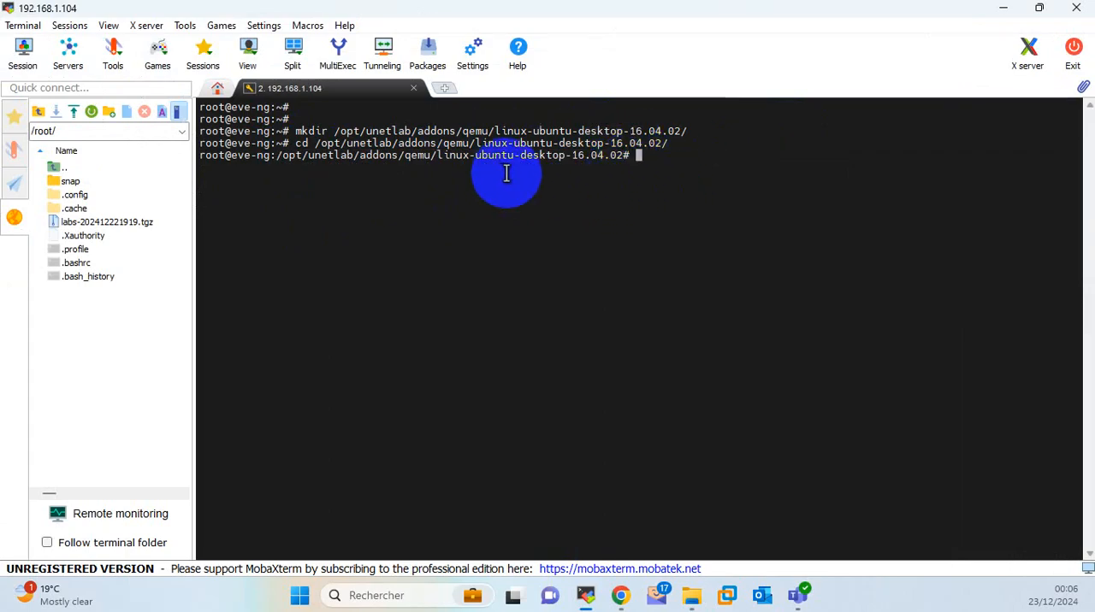
pyautogui.click(81, 132)
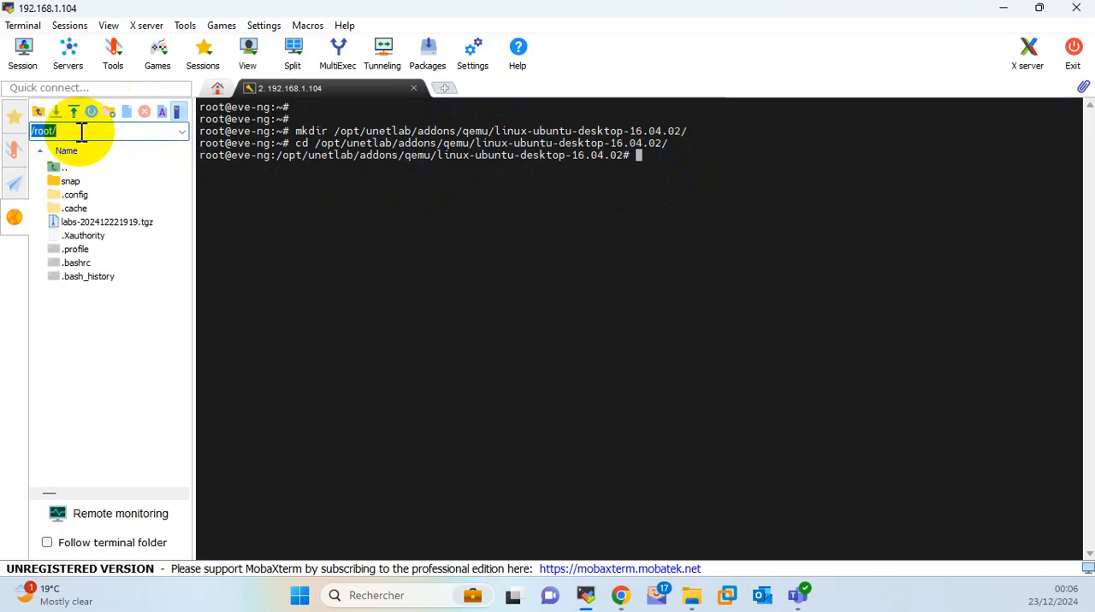
pyautogui.hotkey('ctrl', 'v')
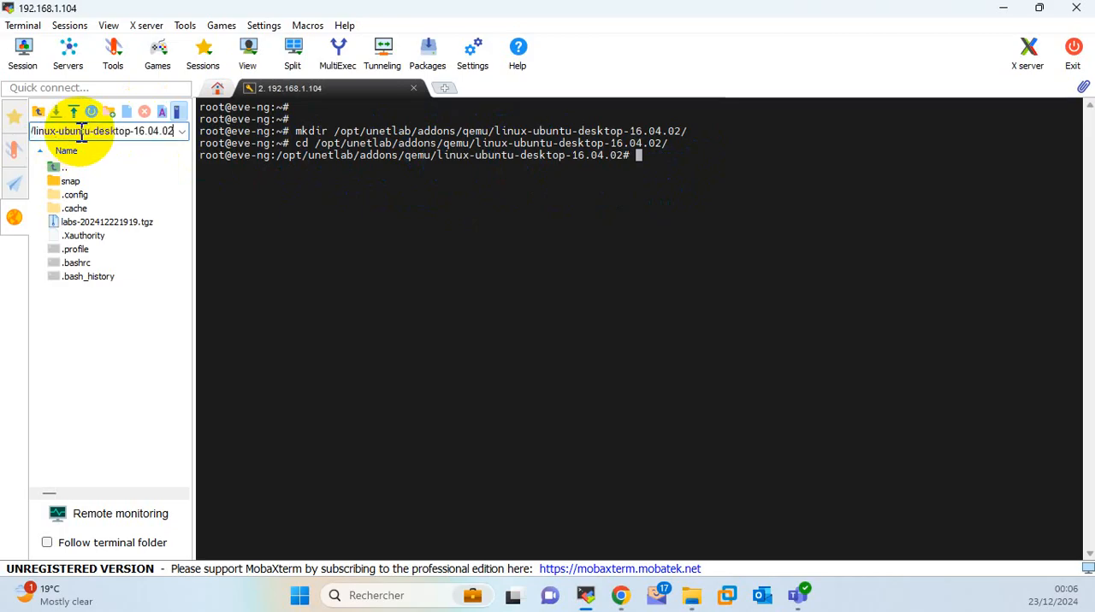
pyautogui.press('Return')
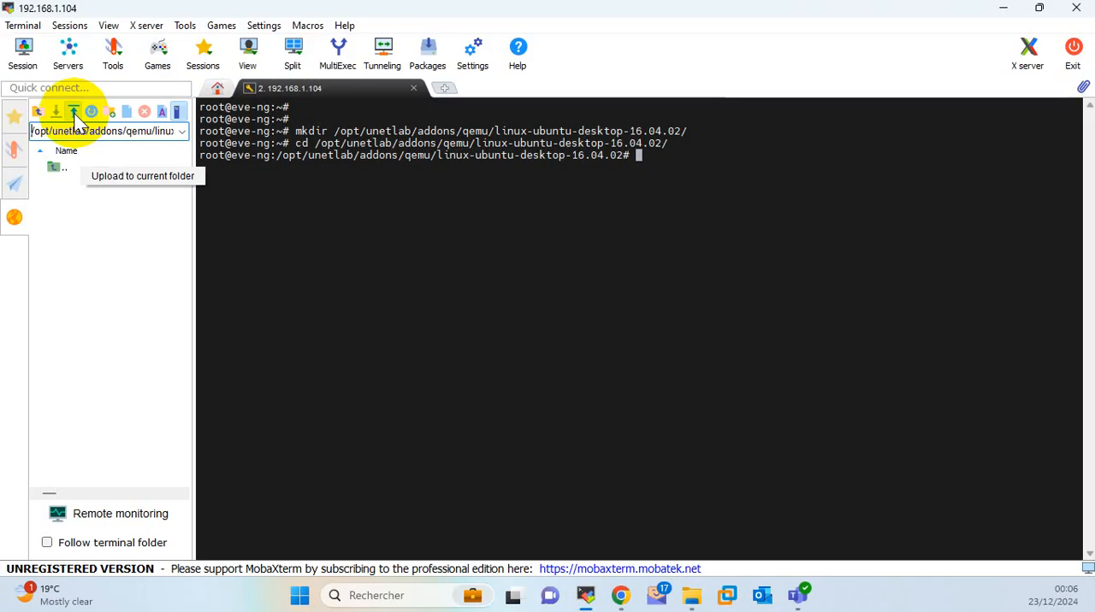
# Start an upload to the current remote folder and search the local Téléchargements folder for "ubun".
pyautogui.click(75, 118)
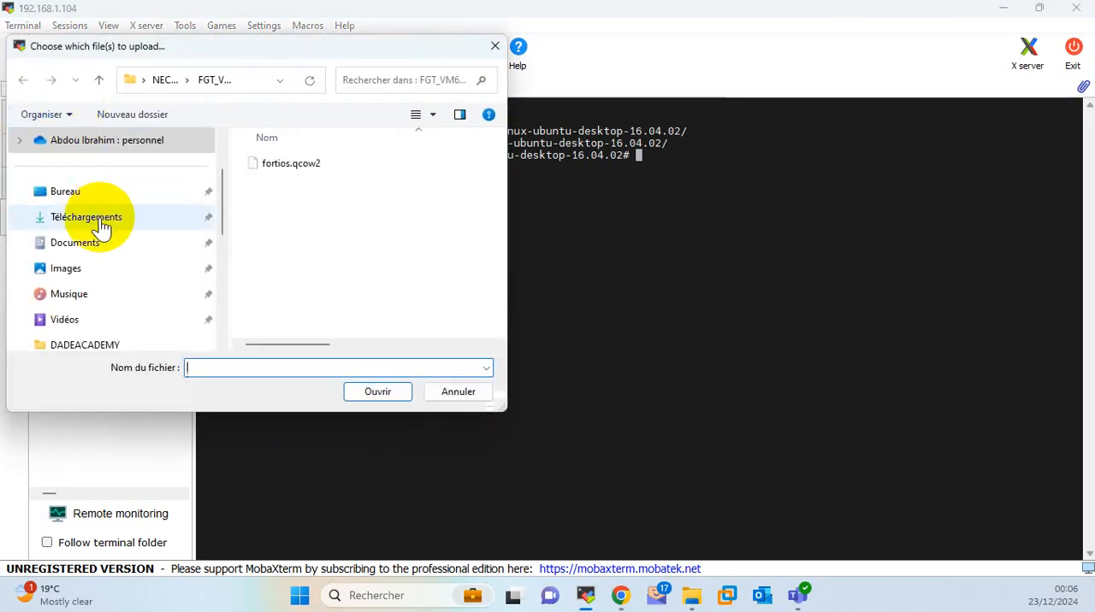
pyautogui.click(103, 224)
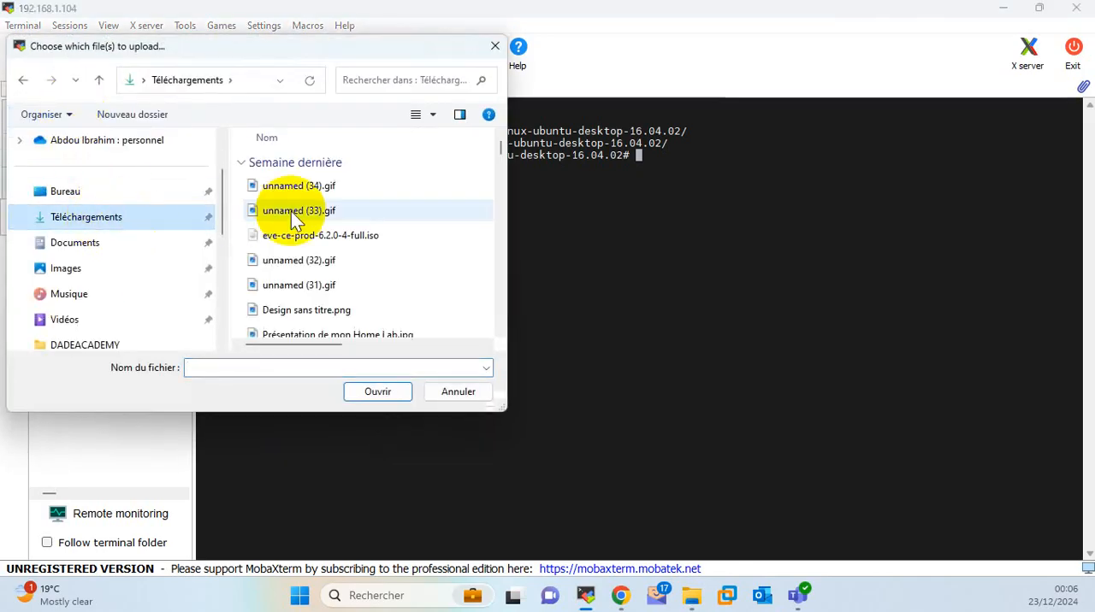
pyautogui.scroll(-2, 274, 201)
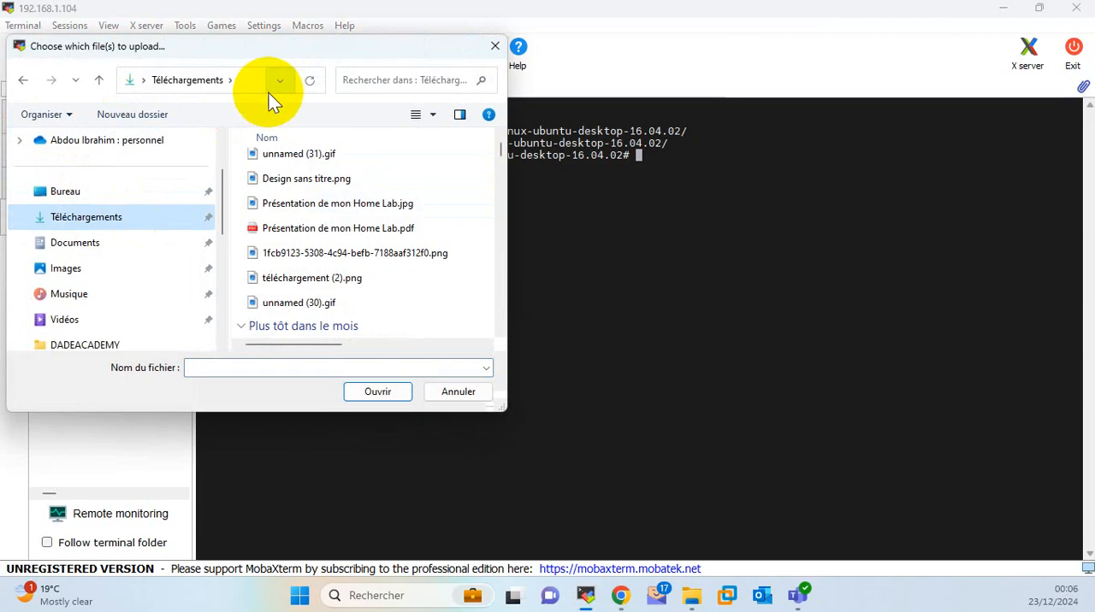
pyautogui.click(390, 85)
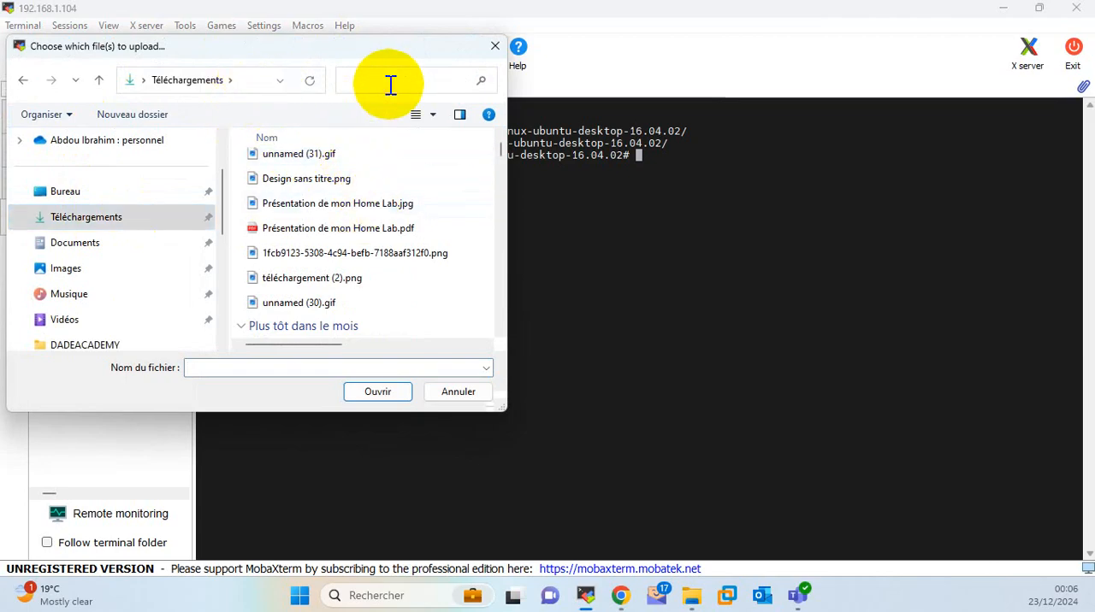
pyautogui.write('ubun')
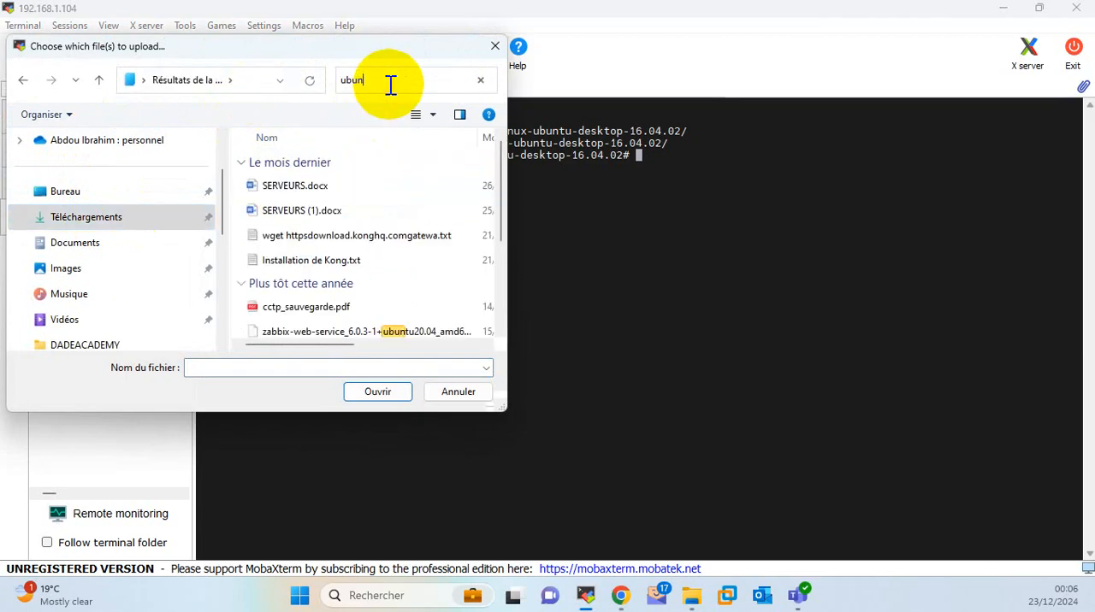
pyautogui.scroll(-2, 370, 167)
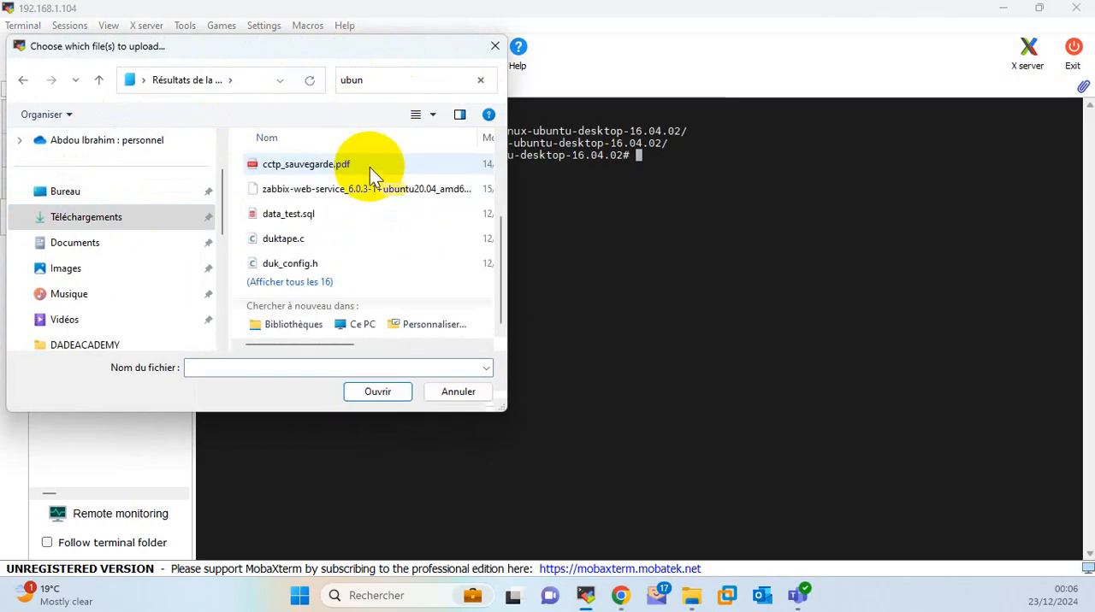
pyautogui.scroll(-2, 369, 167)
pyautogui.scroll(-3, 139, 260)
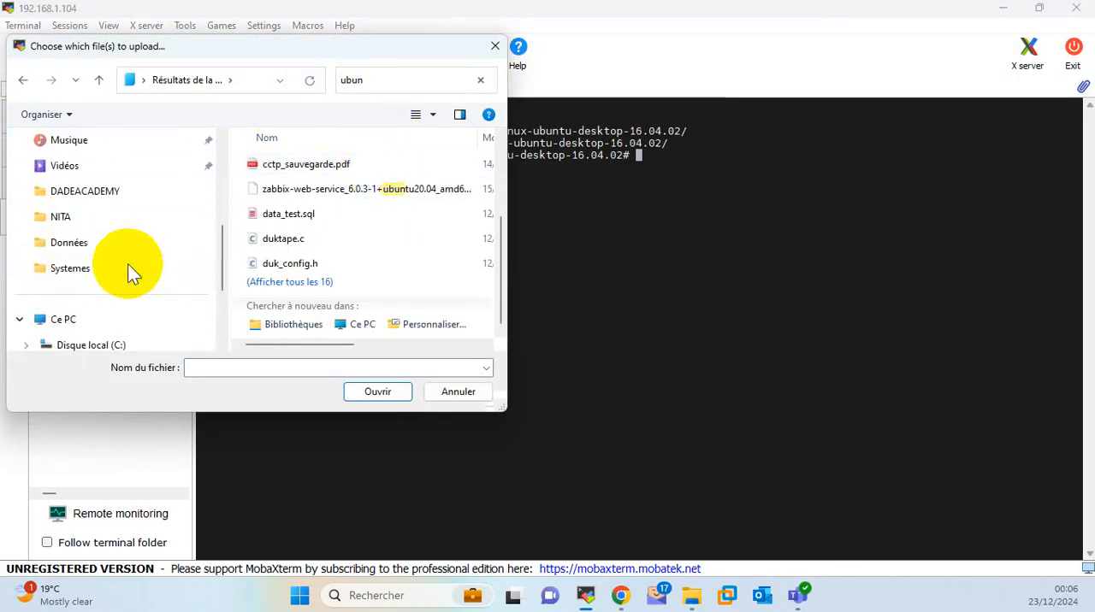
# Upload ubuntu-20.04.5-live-server-amd64.iso from the local Systemes folder to the remote image directory.
pyautogui.click(78, 270)
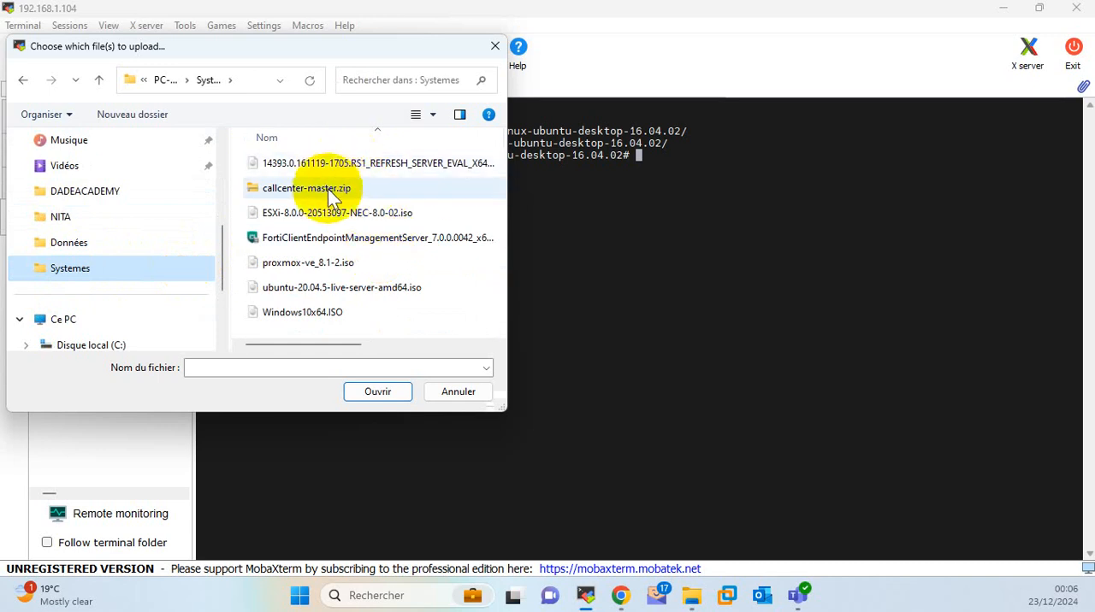
pyautogui.click(336, 291)
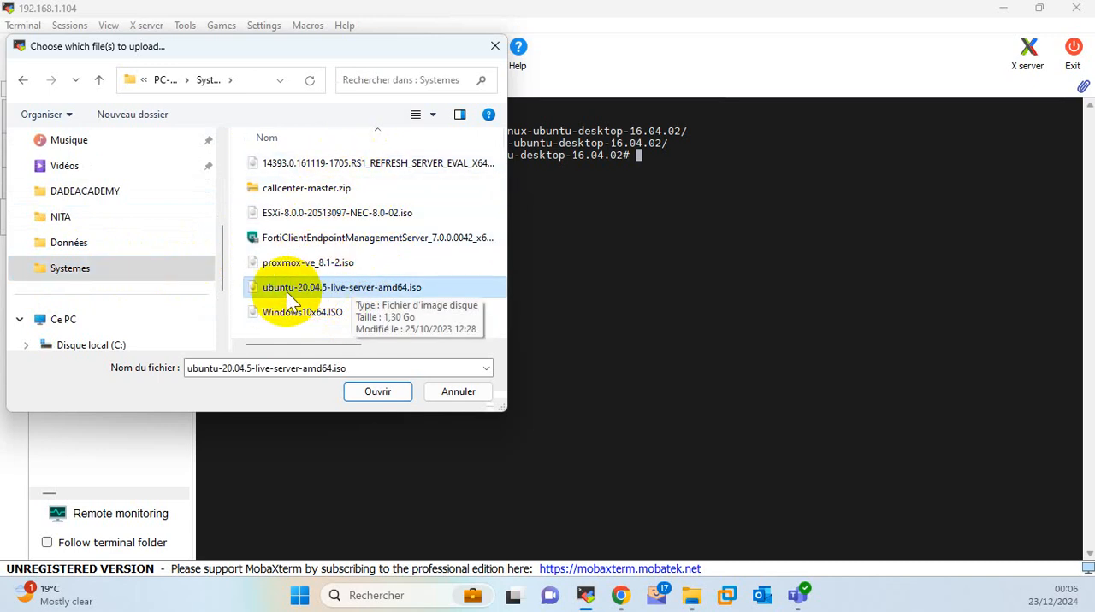
pyautogui.click(389, 392)
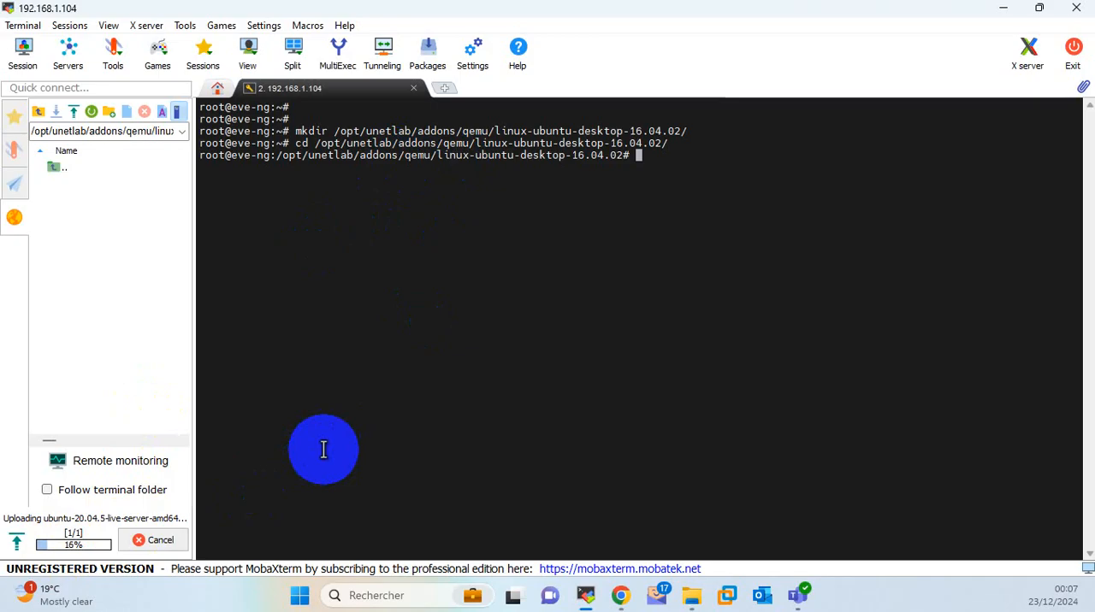
# List the image directory's contents with ls and highlight the Ubuntu ISO's file name in the terminal.
pyautogui.write('s')
pyautogui.press('Return')
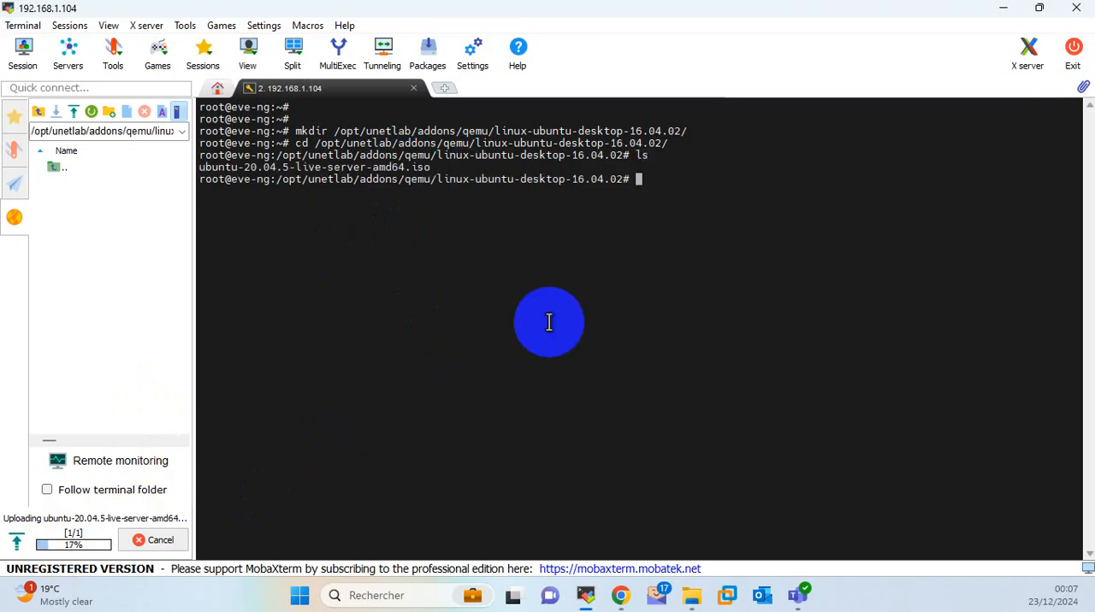
pyautogui.moveTo(426, 166); pyautogui.dragTo(266, 168)
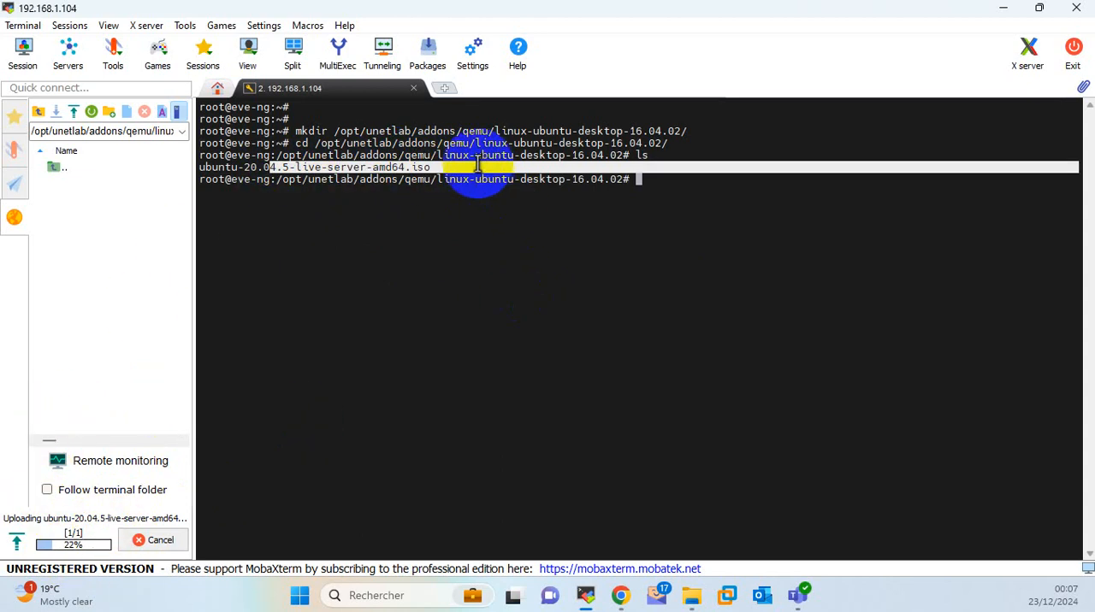
pyautogui.click(428, 194)
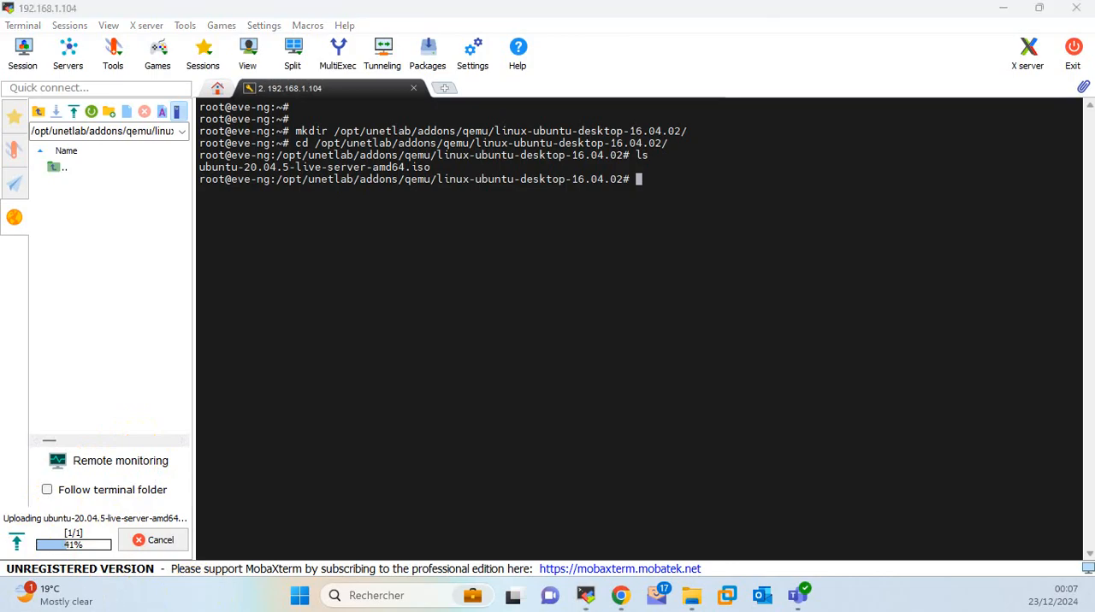
pyautogui.click(349, 337)
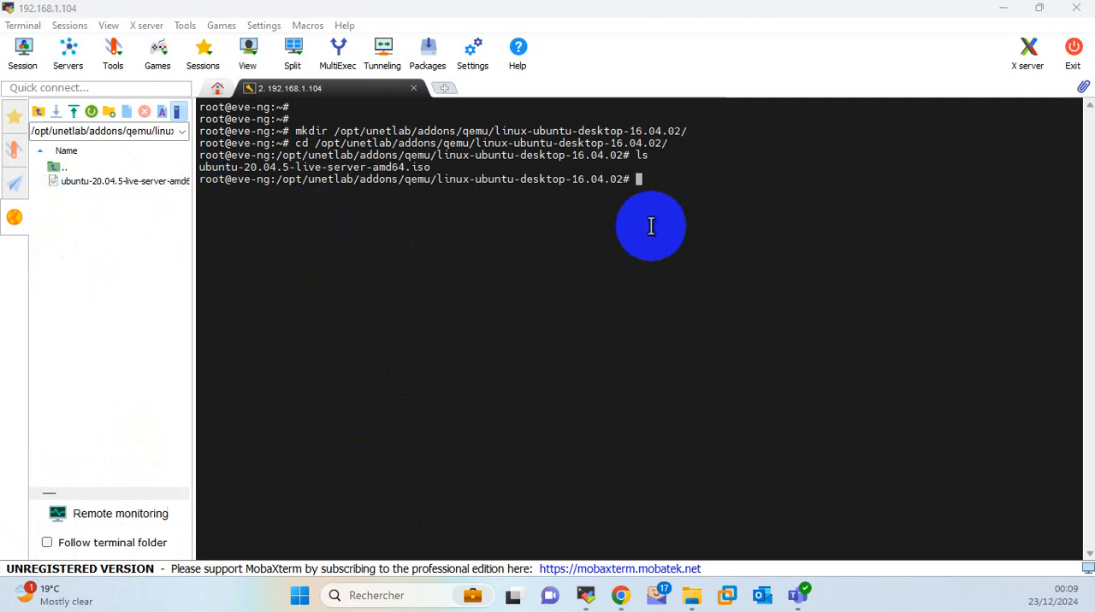
# Switch to the EVE-NG guide in Chrome and highlight the source file name and cdrom.iso in its mv rename command.
pyautogui.click(1000, 10)
pyautogui.scroll(-1, 436, 347)
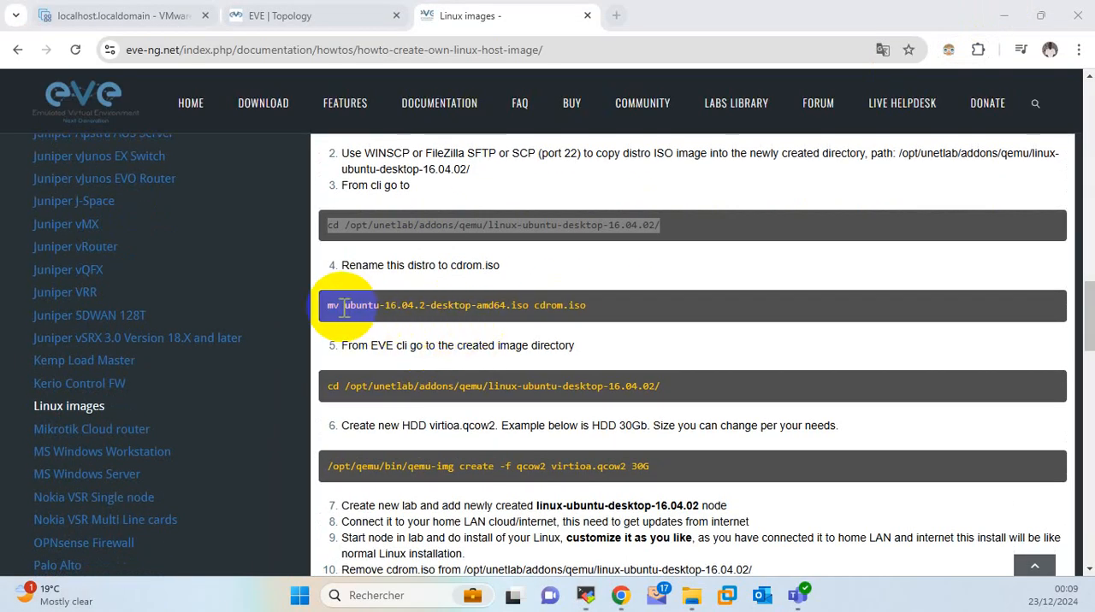
pyautogui.moveTo(341, 307); pyautogui.dragTo(514, 304)
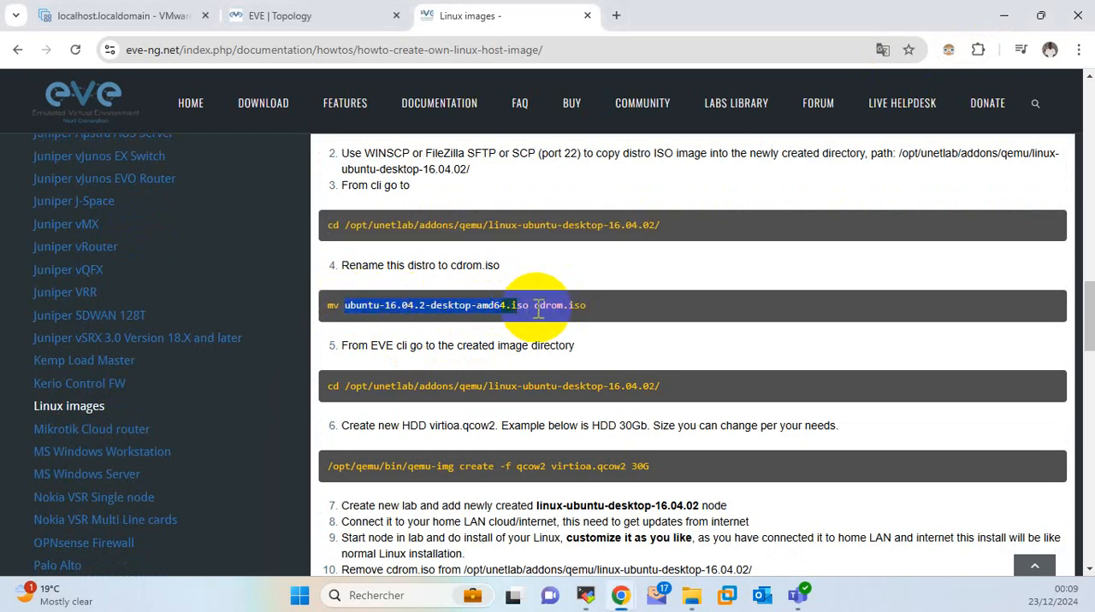
pyautogui.moveTo(533, 306); pyautogui.dragTo(572, 313)
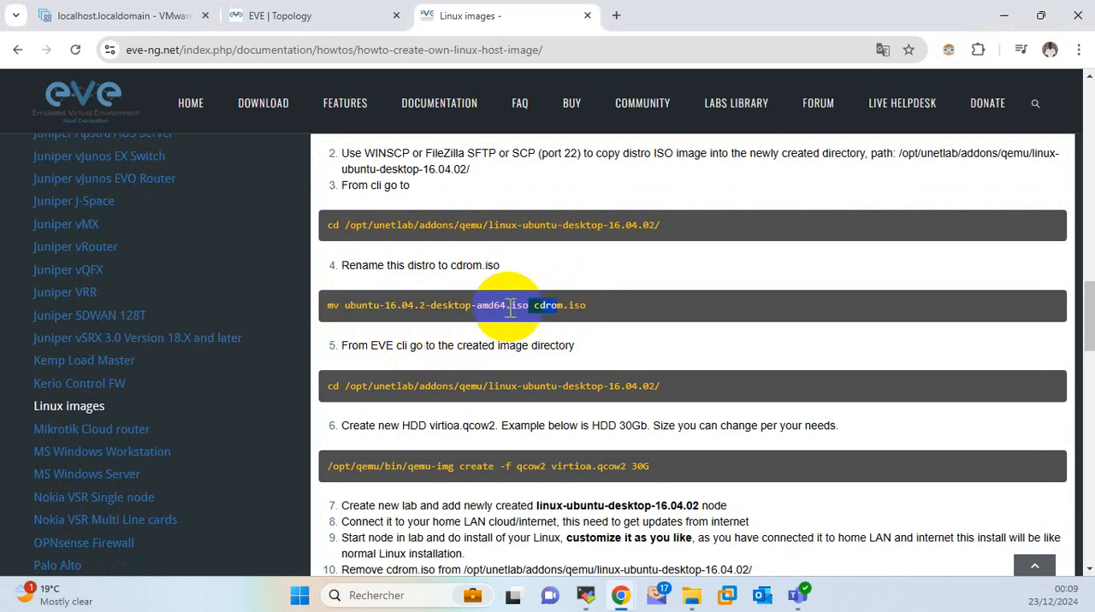
# Switch to the MobaXterm terminal and list the image directory's contents with ls.
pyautogui.click(585, 596)
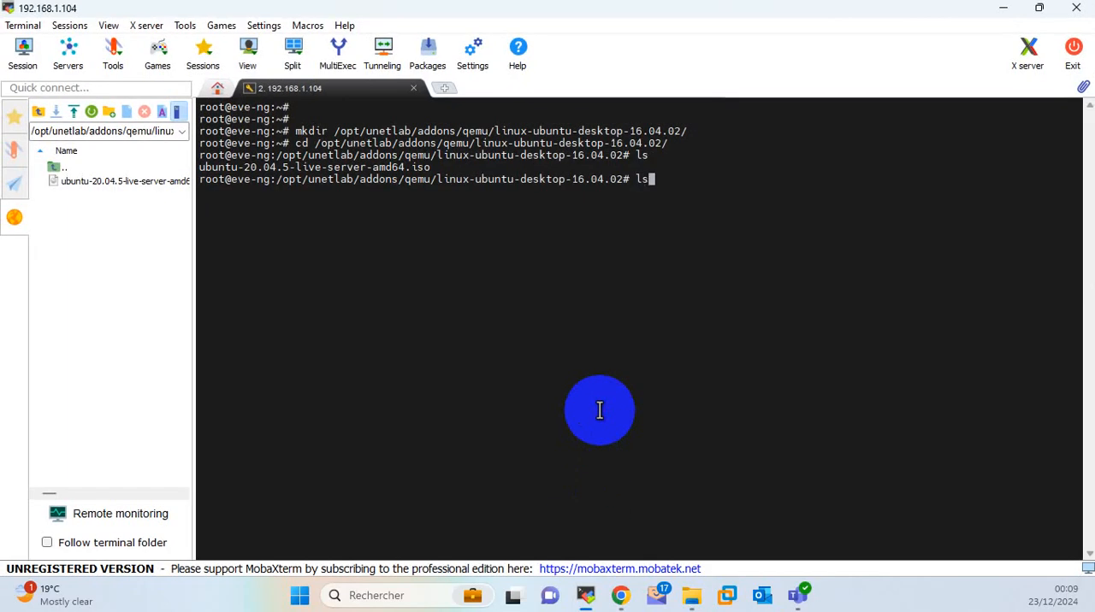
pyautogui.write('ls')
pyautogui.press('Return')
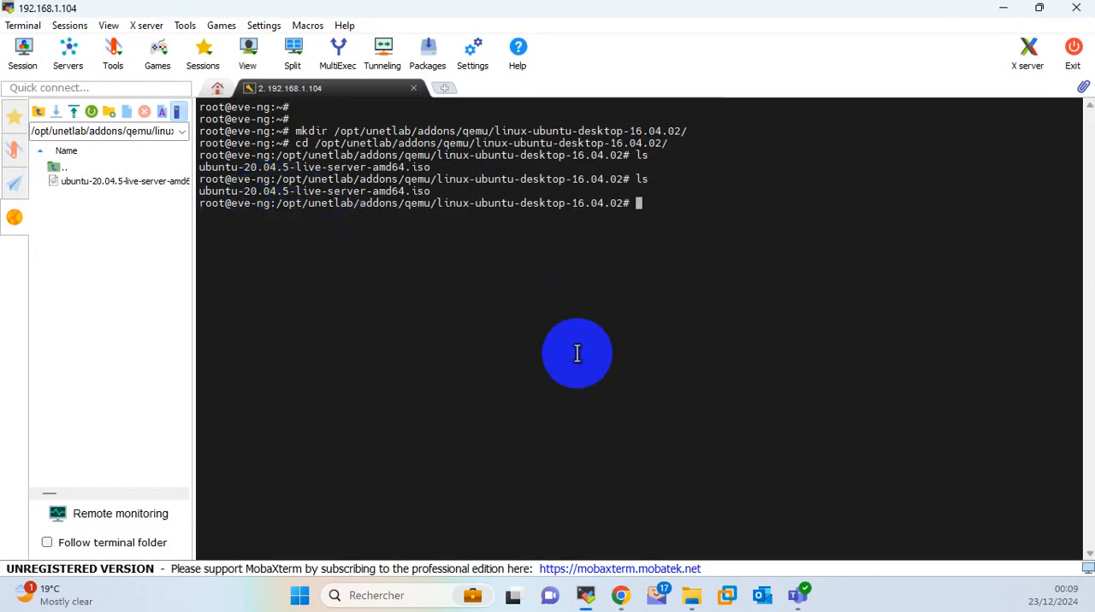
# Rename ubuntu-20.04.5-live-server-amd64.iso to cdrom.iso with the mv command.
pyautogui.write('mv')
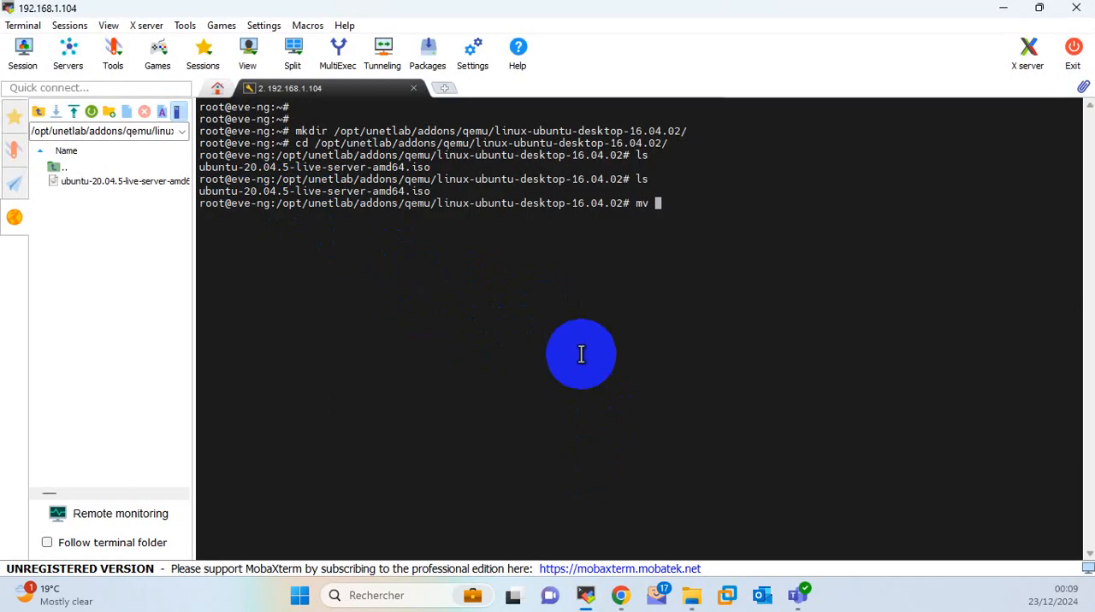
pyautogui.write('ub')
pyautogui.press('Tab')
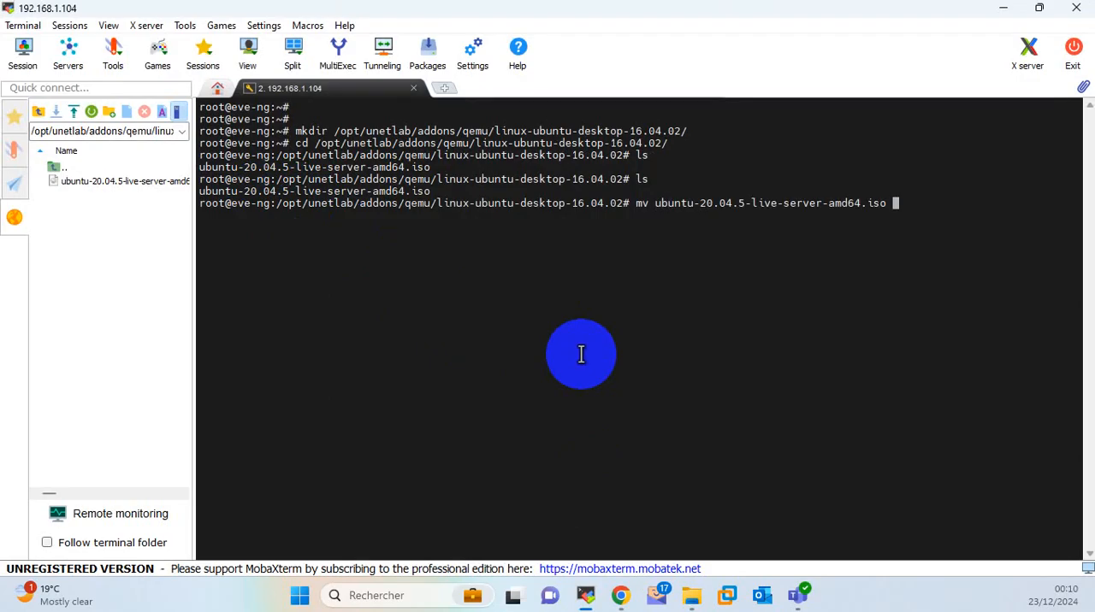
pyautogui.write('cdrom.iso')
pyautogui.press('Return')
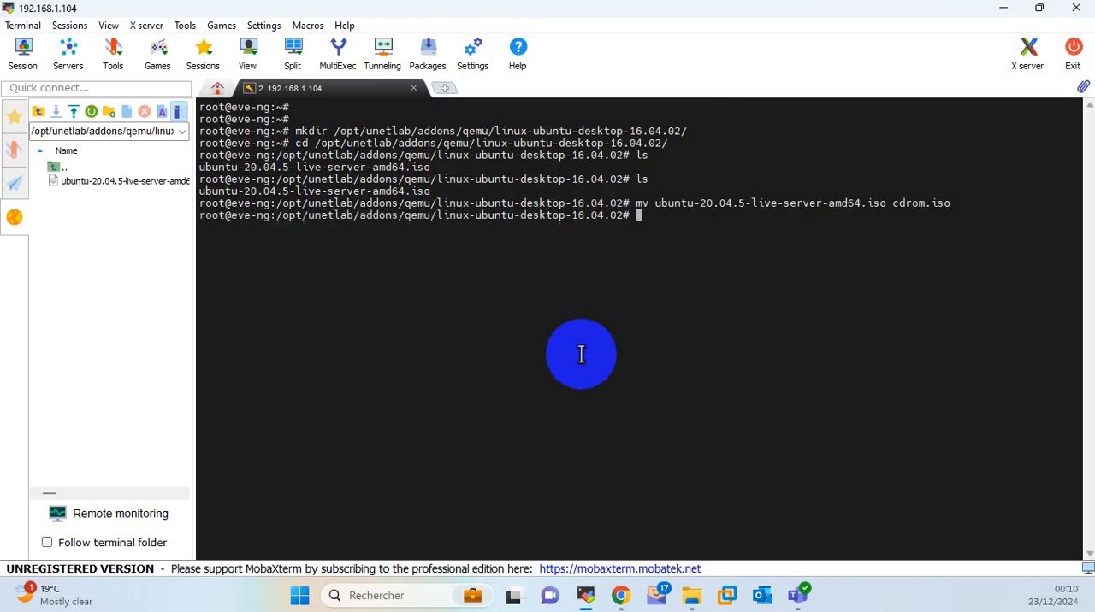
# List the image directory with ls and highlight the original and the new ISO file names for comparison.
pyautogui.write('ls')
pyautogui.press('Return')
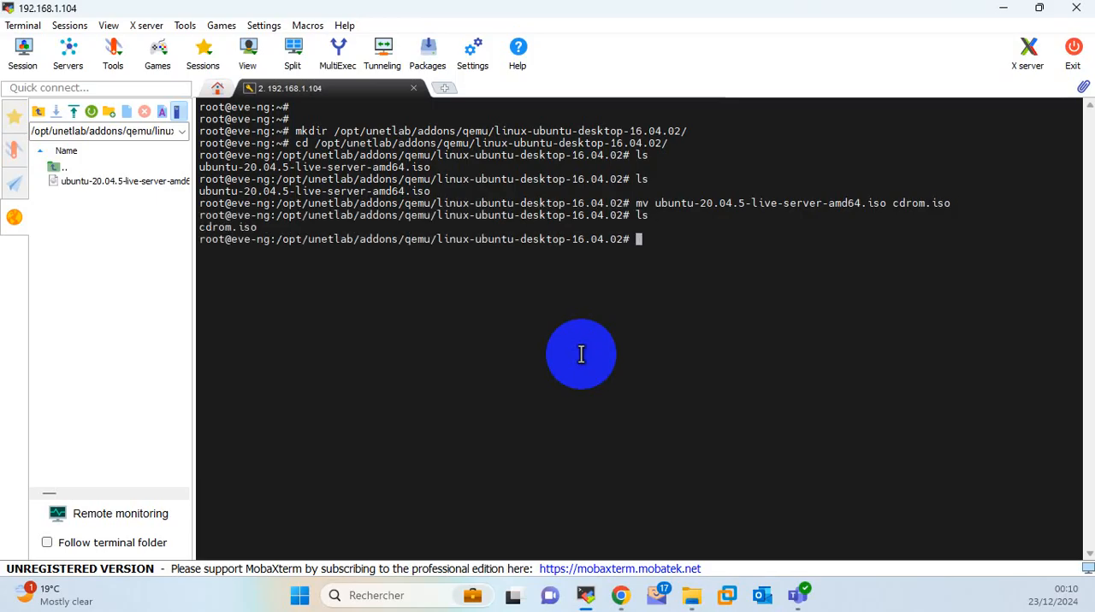
pyautogui.doubleClick(382, 203)
pyautogui.doubleClick(376, 191)
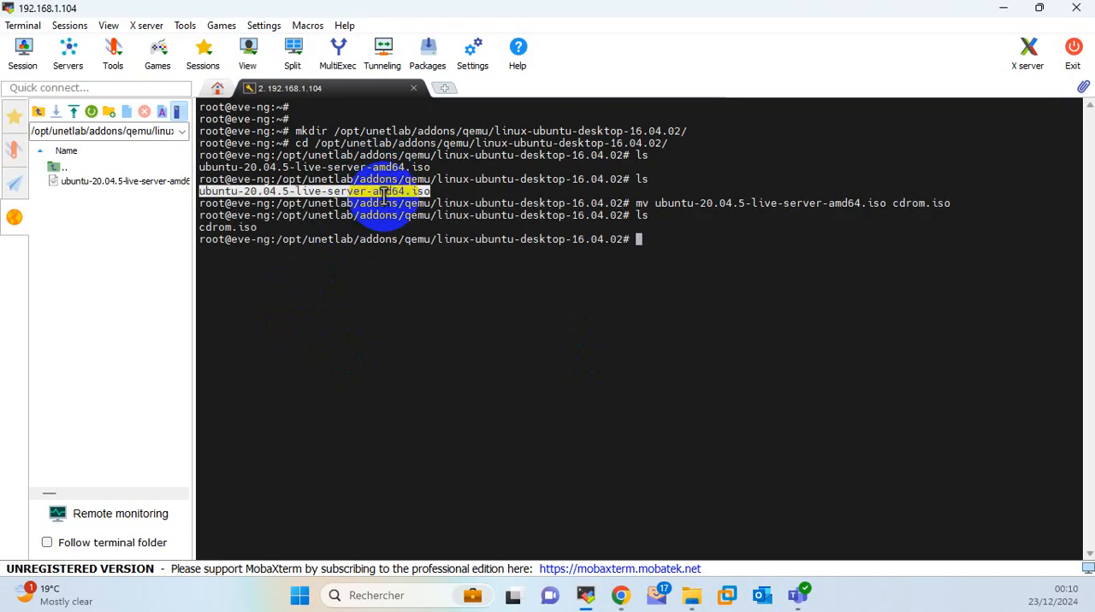
pyautogui.doubleClick(227, 227)
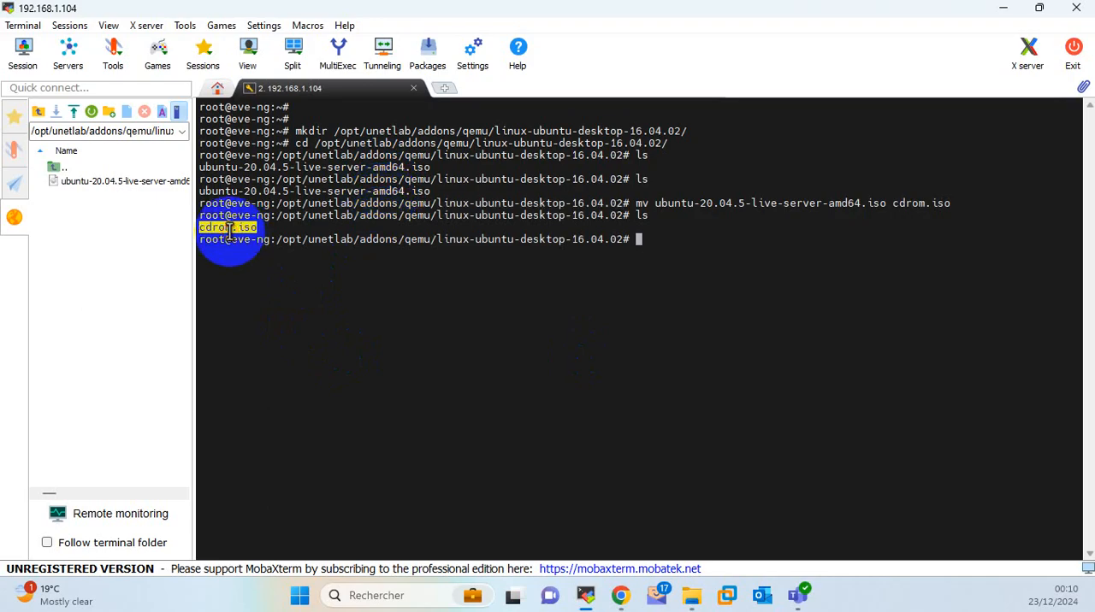
# Copy the disk creation command /opt/qemu/bin/qemu-img create -f qcow2 virtioa.qcow2 30G from the guide in Chrome.
pyautogui.click(1002, 8)
pyautogui.scroll(-1, 507, 403)
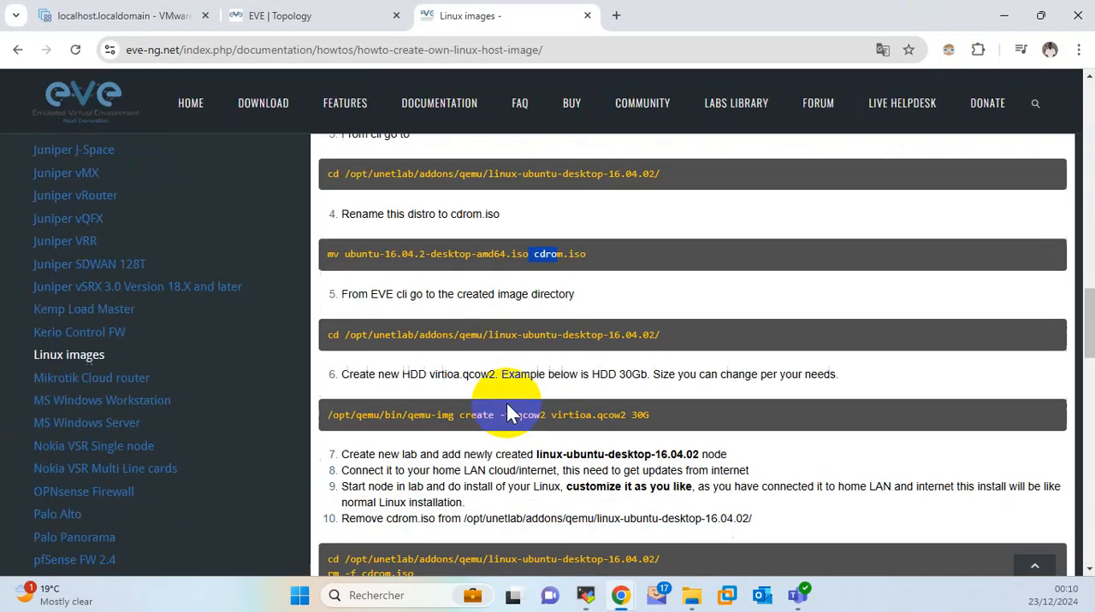
pyautogui.scroll(-1, 507, 407)
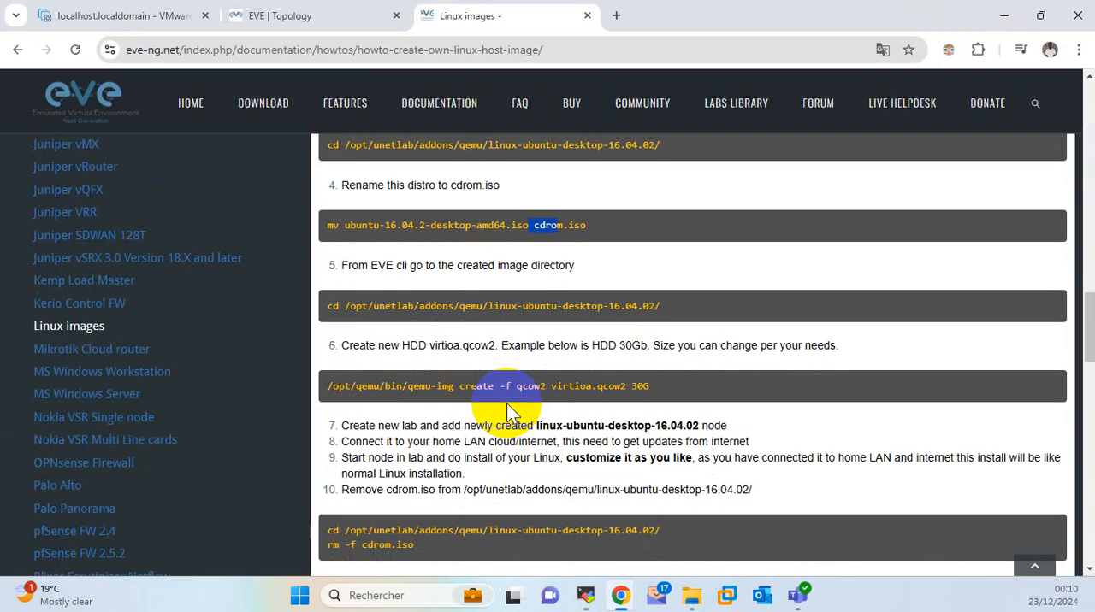
pyautogui.doubleClick(637, 385)
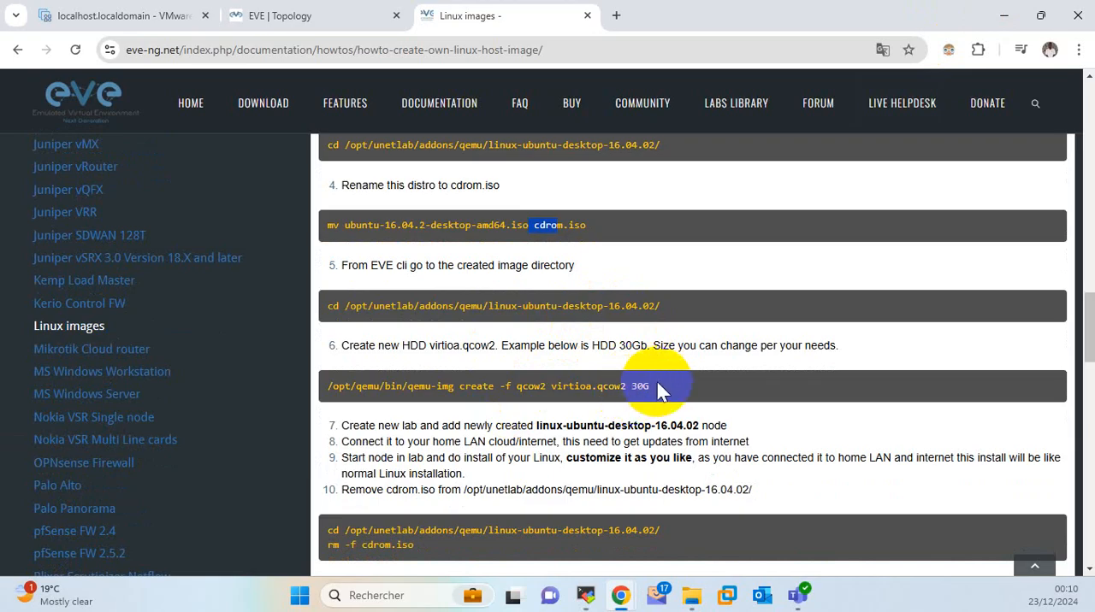
pyautogui.moveTo(652, 387); pyautogui.dragTo(336, 389)
pyautogui.hotkey('ctrl', 'c')
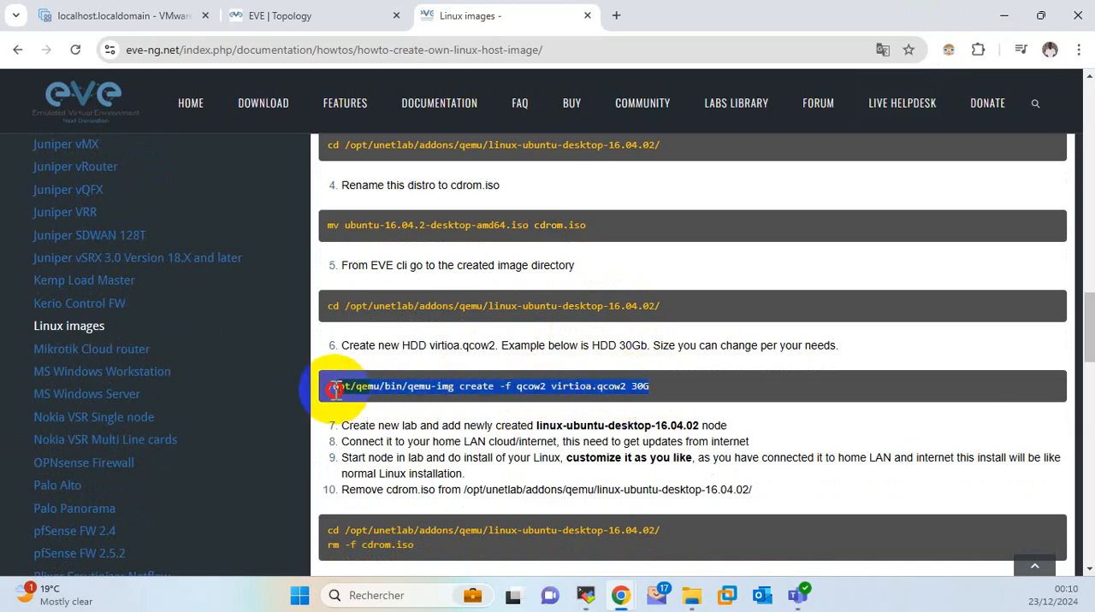
pyautogui.rightClick(638, 392)
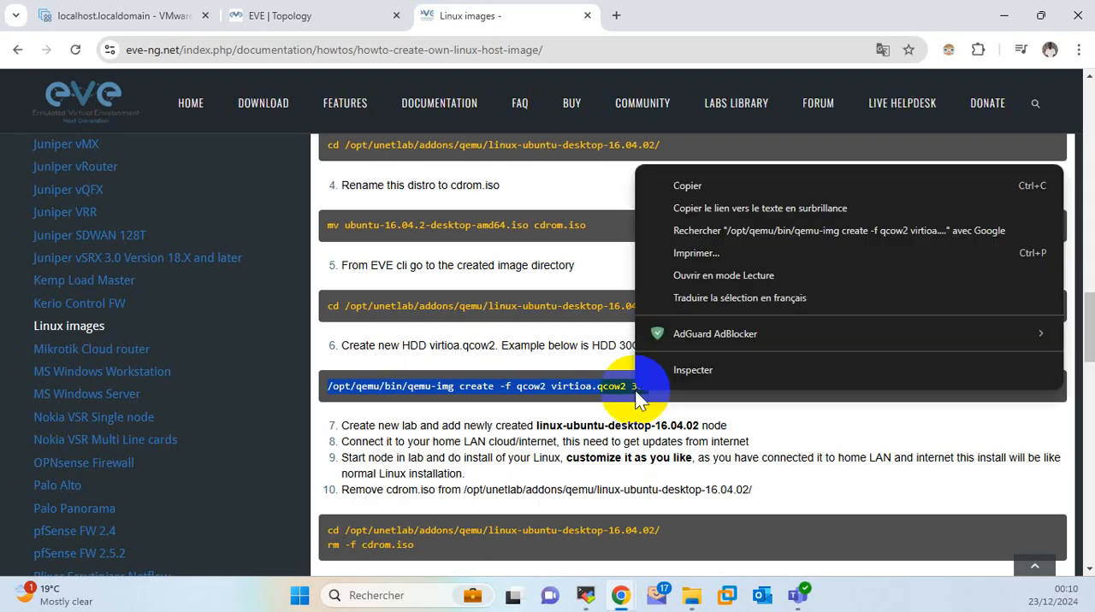
pyautogui.click(703, 185)
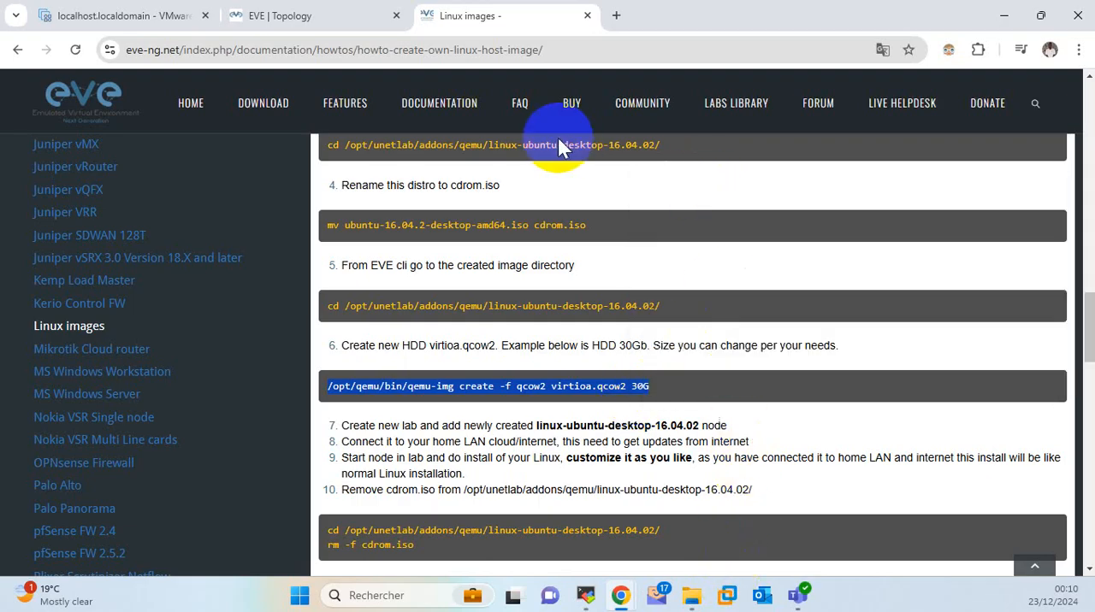
# Paste the copied qemu-img command into the MobaXterm terminal and run it to create the 30G disk virtioa.qcow2.
pyautogui.click(585, 597)
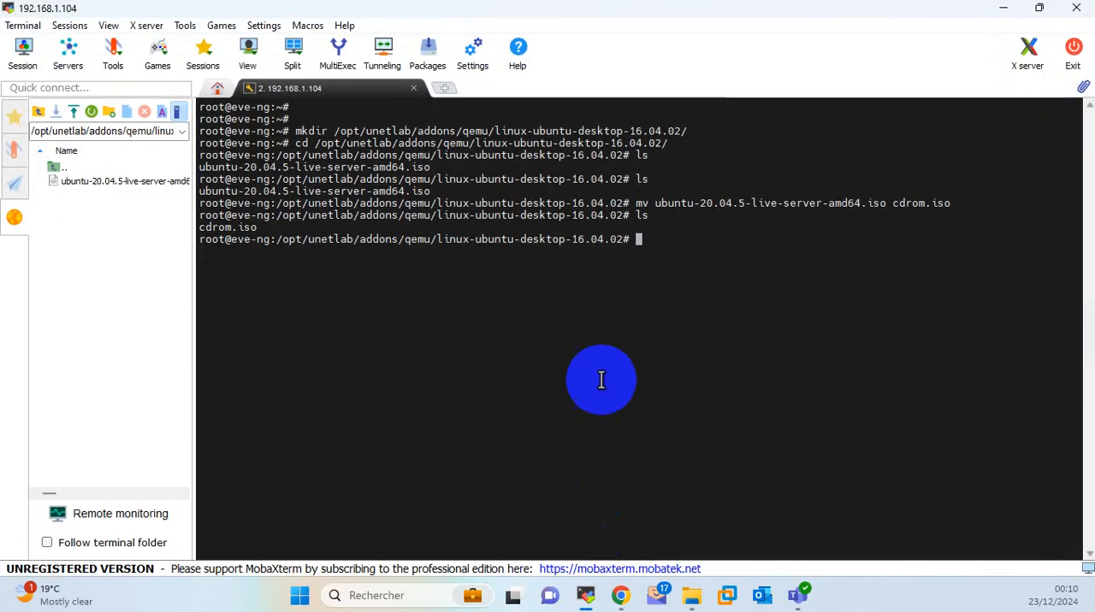
pyautogui.rightClick(605, 345)
pyautogui.click(646, 275)
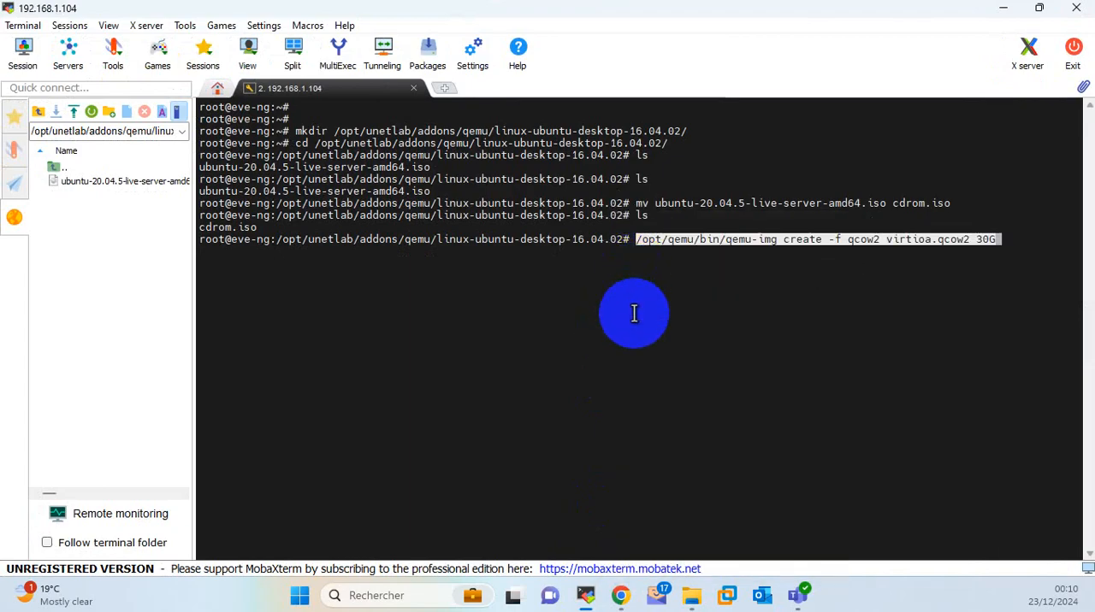
pyautogui.press('Return')
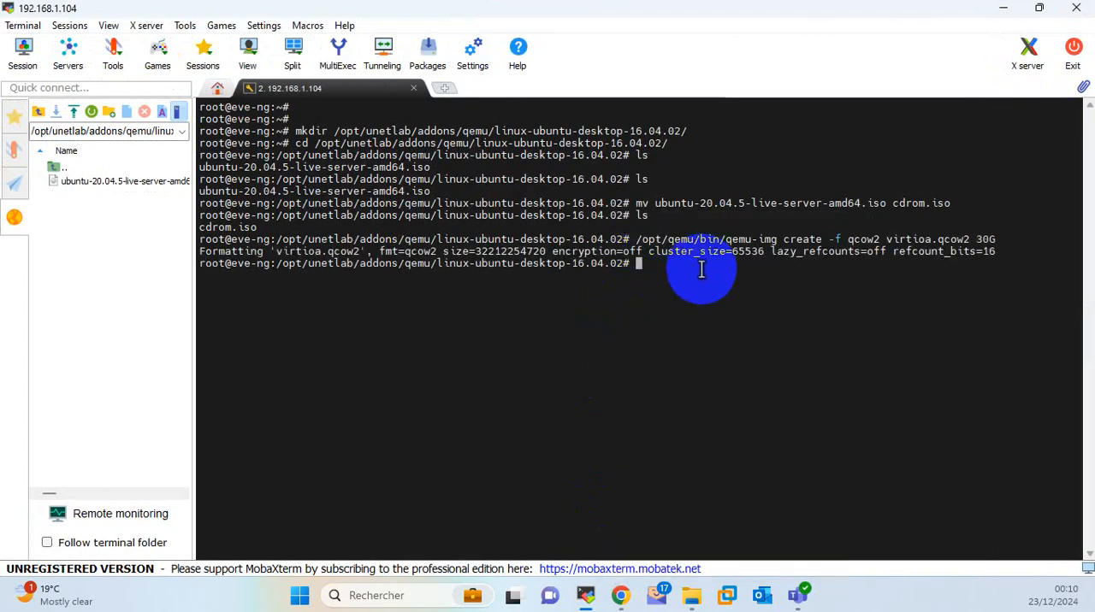
# List the image directory's contents with ls and highlight virtioa.qcow2 in the terminal.
pyautogui.write('ls')
pyautogui.press('Return')
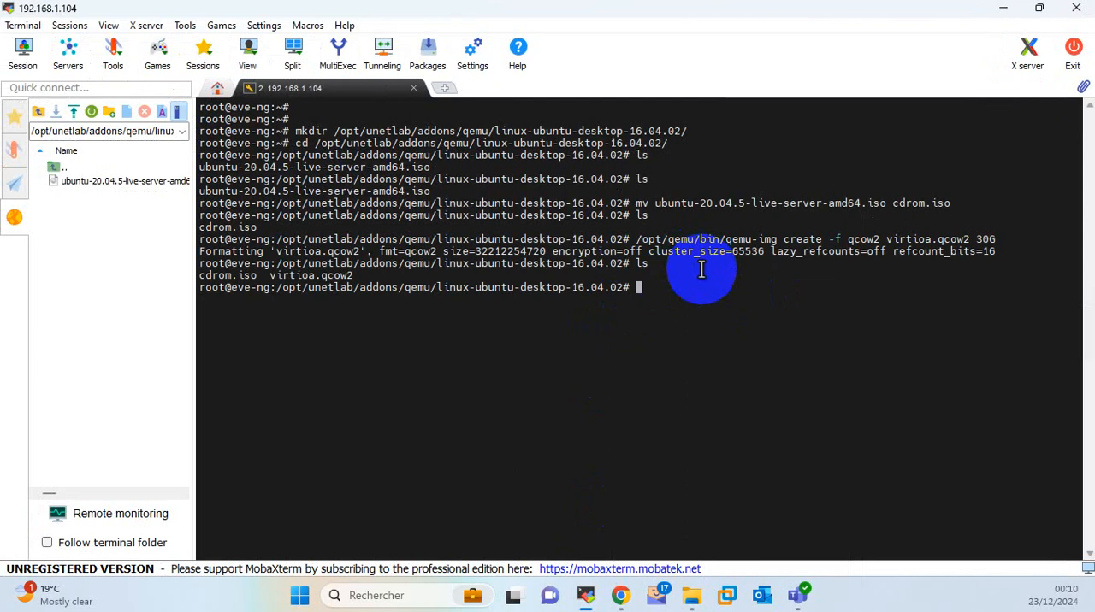
pyautogui.doubleClick(310, 276)
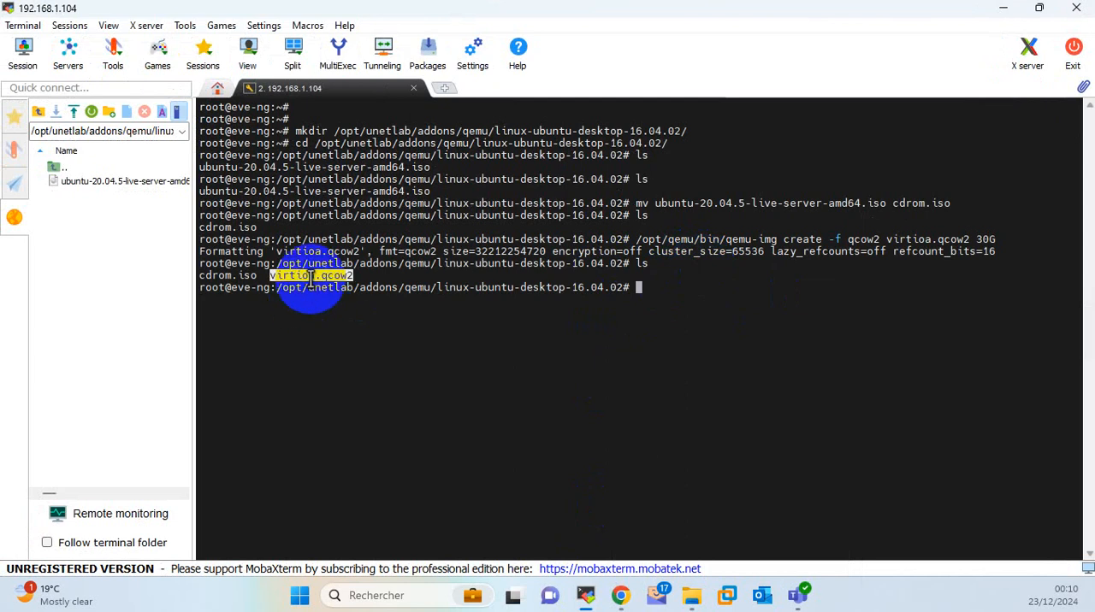
# Review the guide's lab and node installation instructions in Chrome, switch to the EVE topology page and reload it.
pyautogui.click(1003, 8)
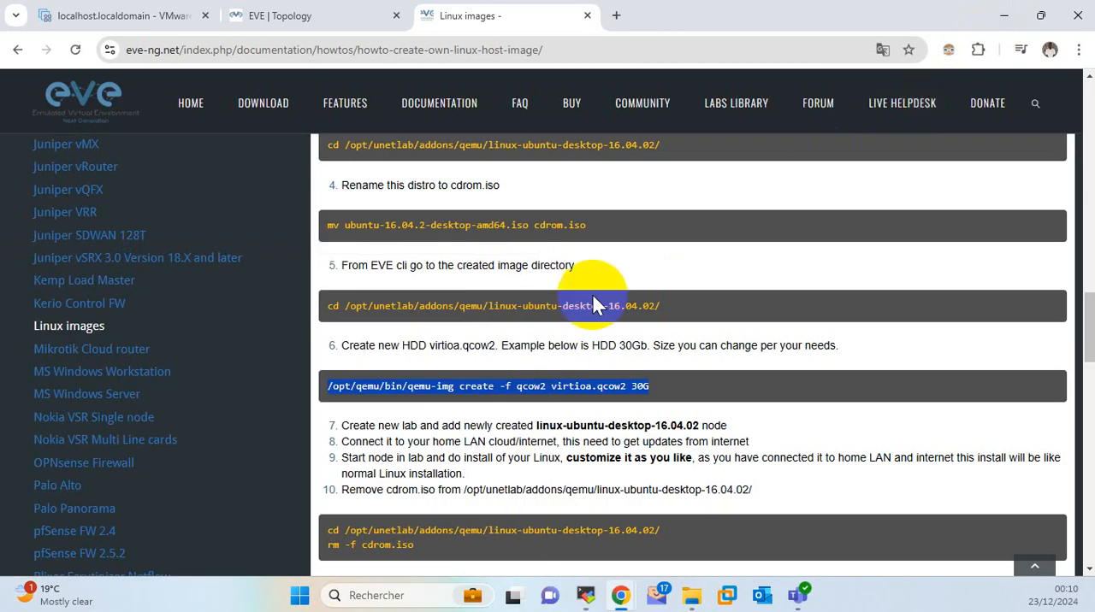
pyautogui.scroll(-2, 596, 306)
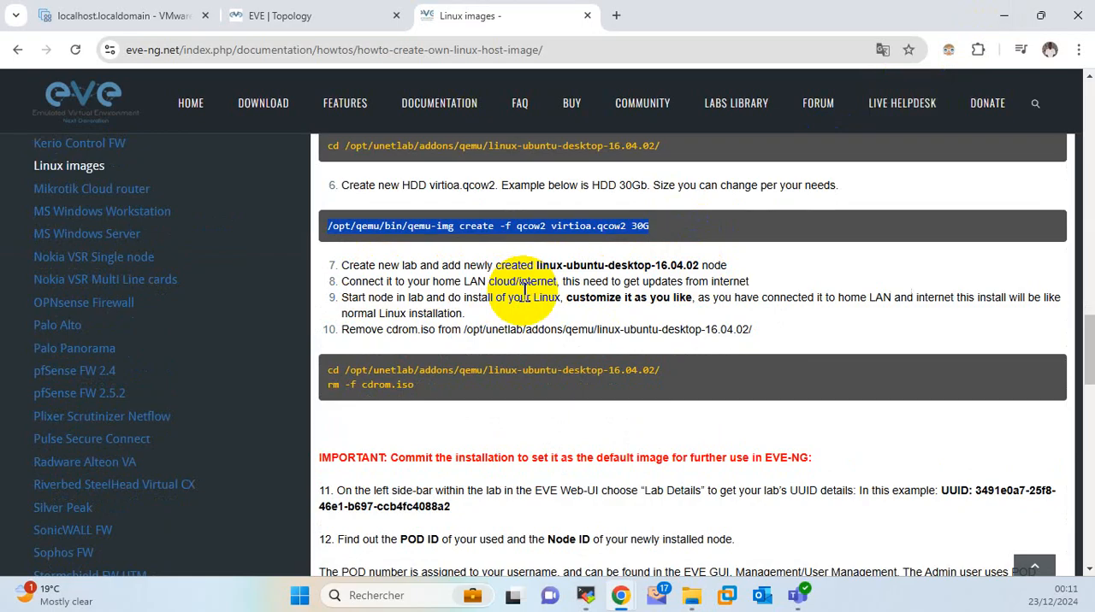
pyautogui.click(300, 17)
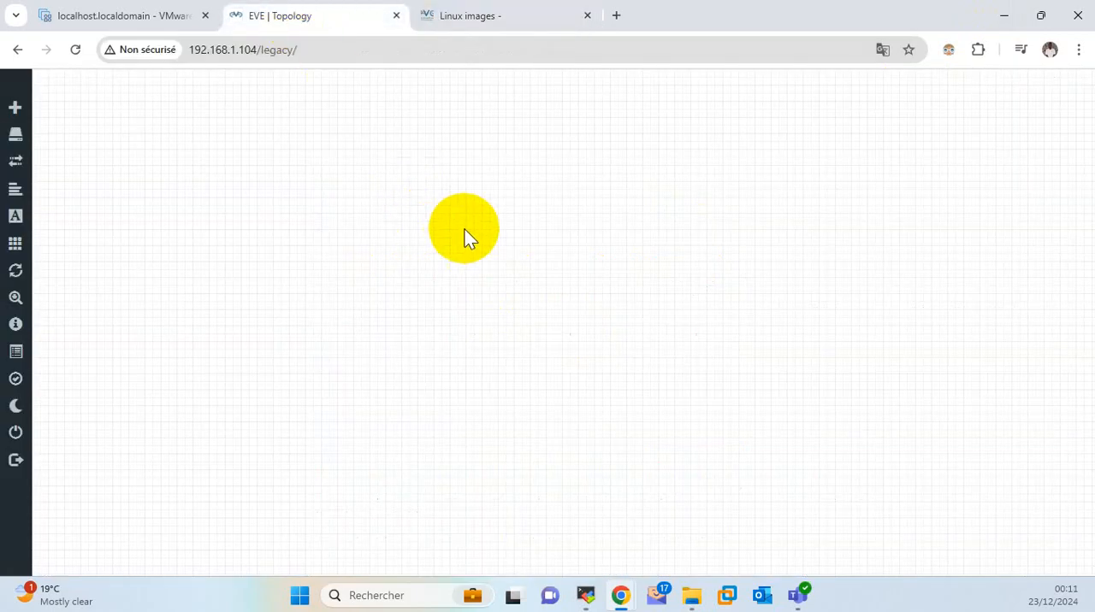
pyautogui.click(75, 50)
pyautogui.click(635, 272)
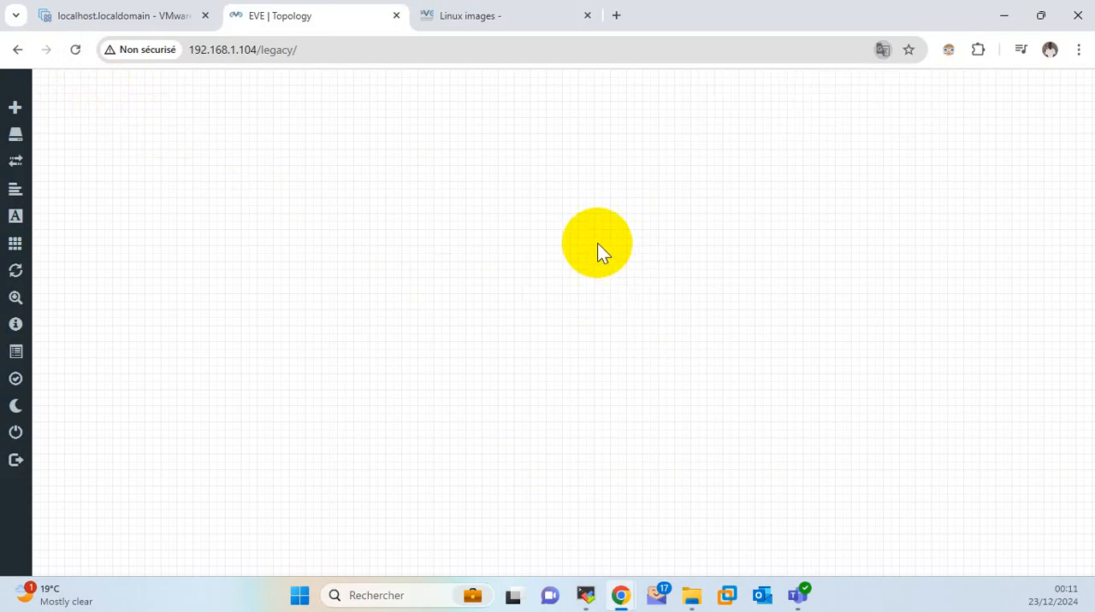
# Start adding a new node to the topology and choose the Linux template by searching for "lin".
pyautogui.rightClick(588, 237)
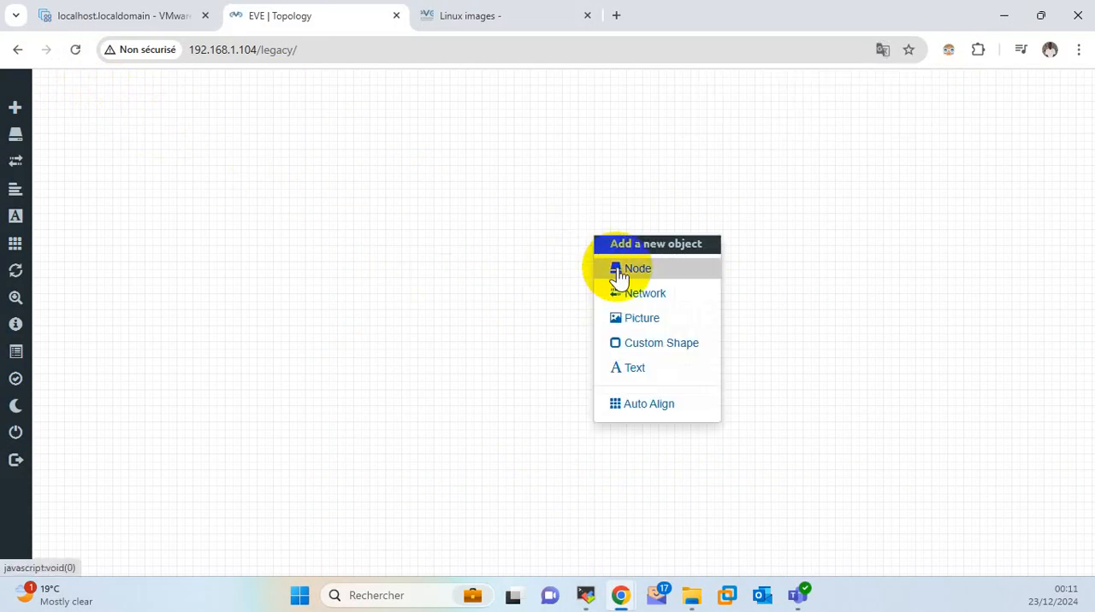
pyautogui.click(620, 272)
pyautogui.write('l')
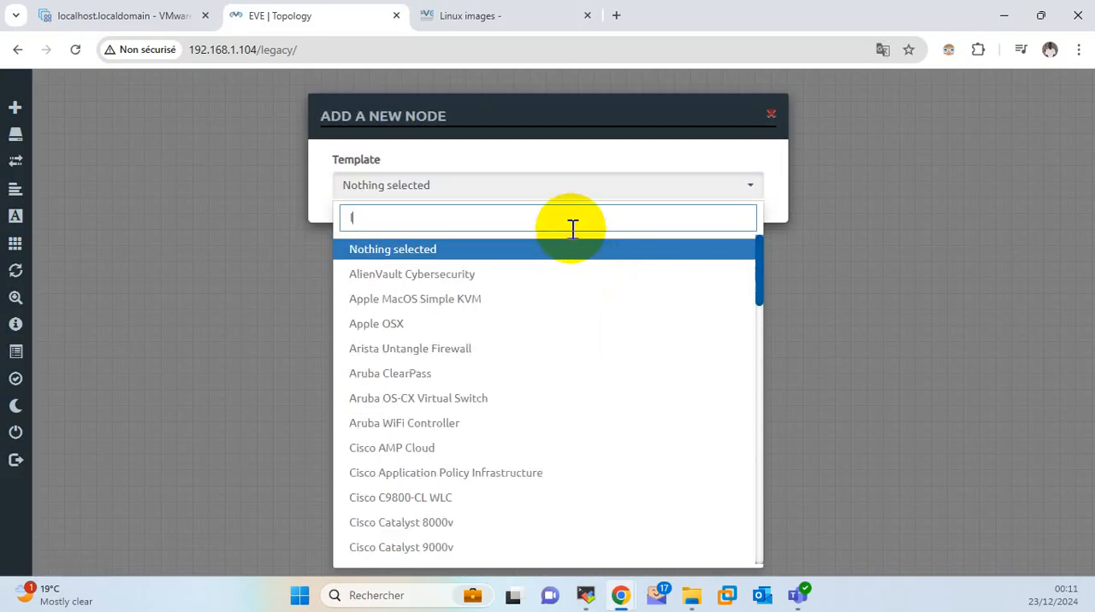
pyautogui.write('in')
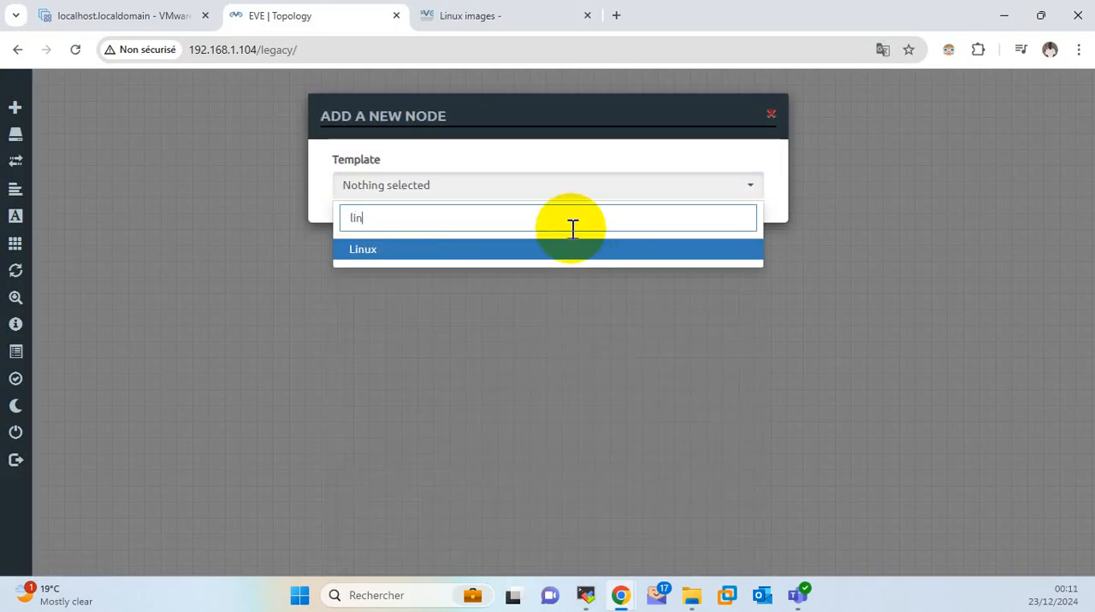
pyautogui.click(379, 255)
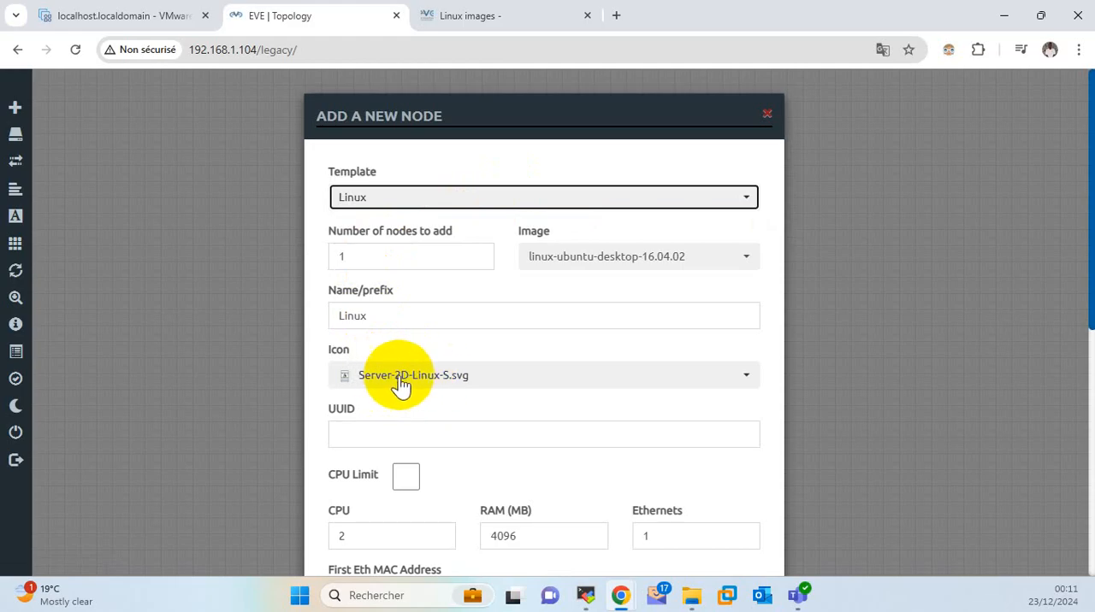
# Replace the Linux node's RAM amount, keep its 2 CPUs, and save the node to the topology.
pyautogui.scroll(-2, 418, 395)
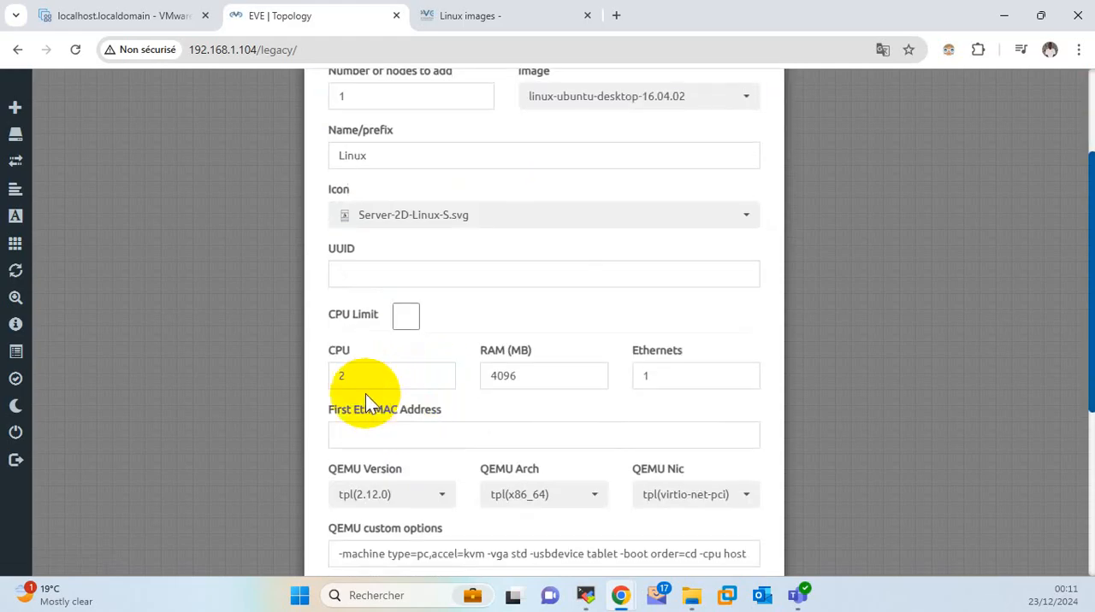
pyautogui.moveTo(360, 376); pyautogui.dragTo(319, 380)
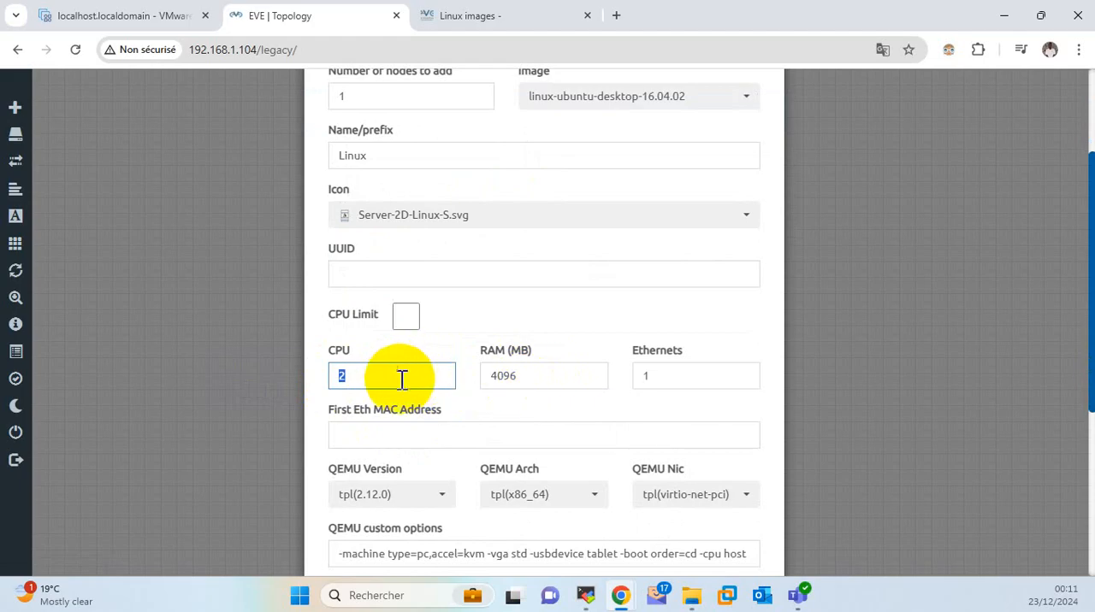
pyautogui.doubleClick(525, 376)
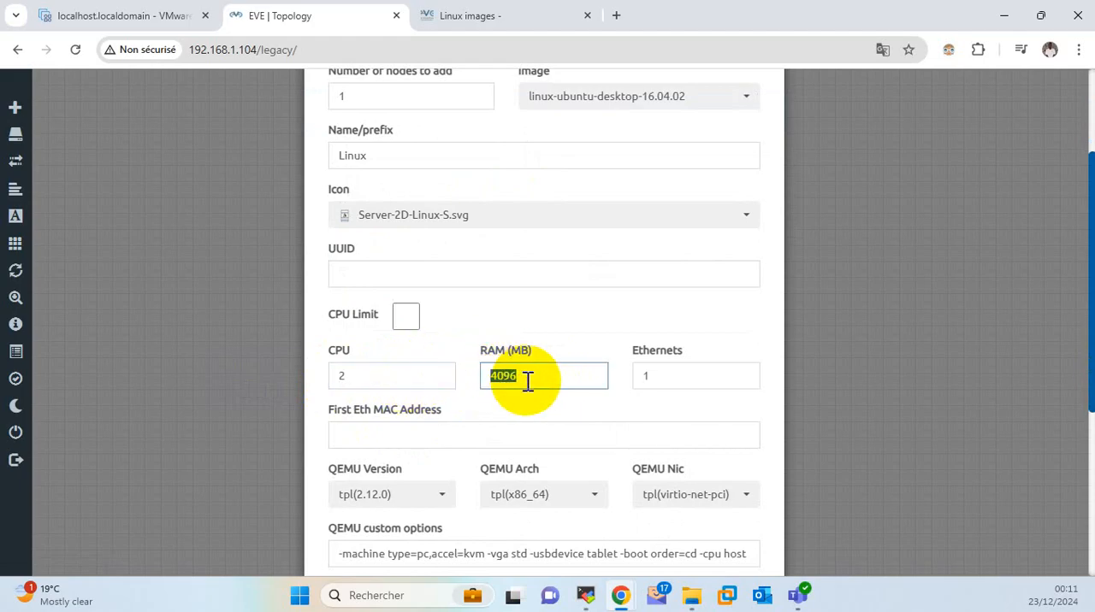
pyautogui.write('101')
pyautogui.write('24')
pyautogui.scroll(-4, 589, 391)
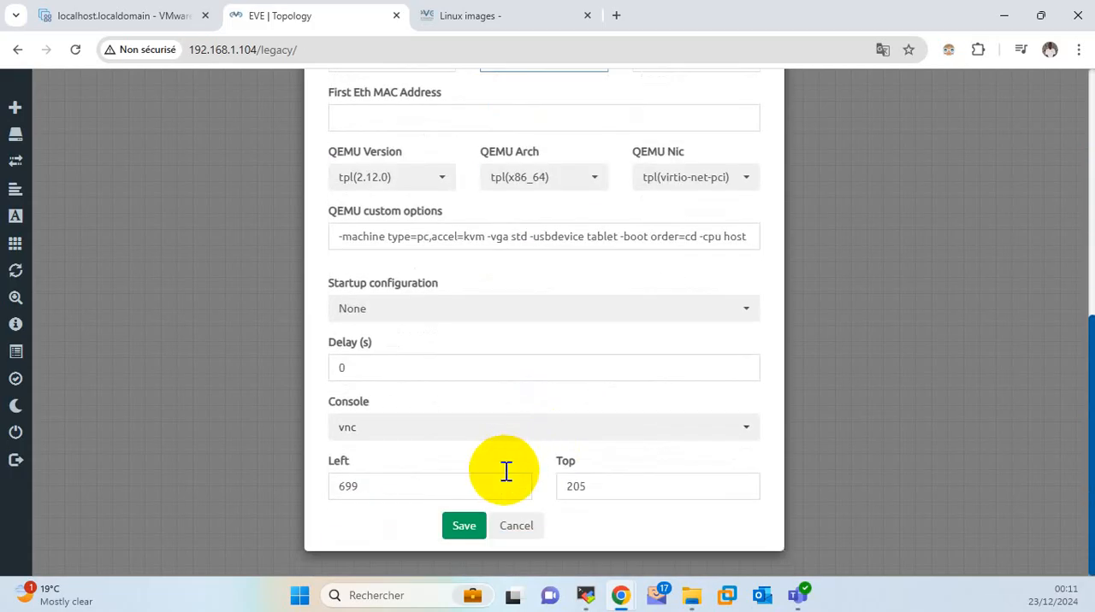
pyautogui.click(466, 526)
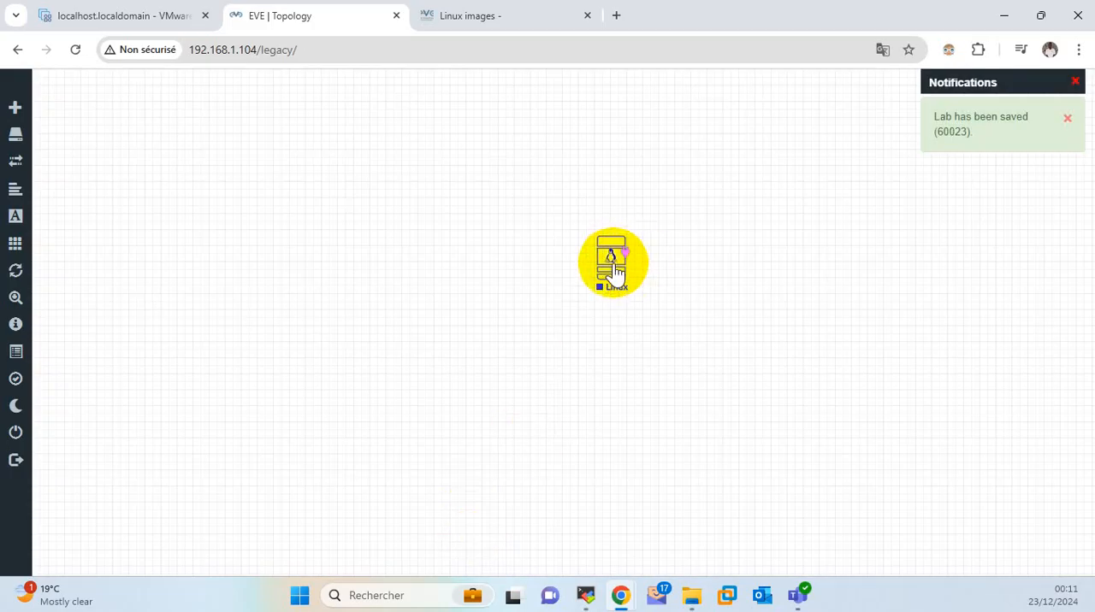
# Move the new Linux node further left on the topology canvas and start it.
pyautogui.moveTo(614, 272); pyautogui.dragTo(434, 272)
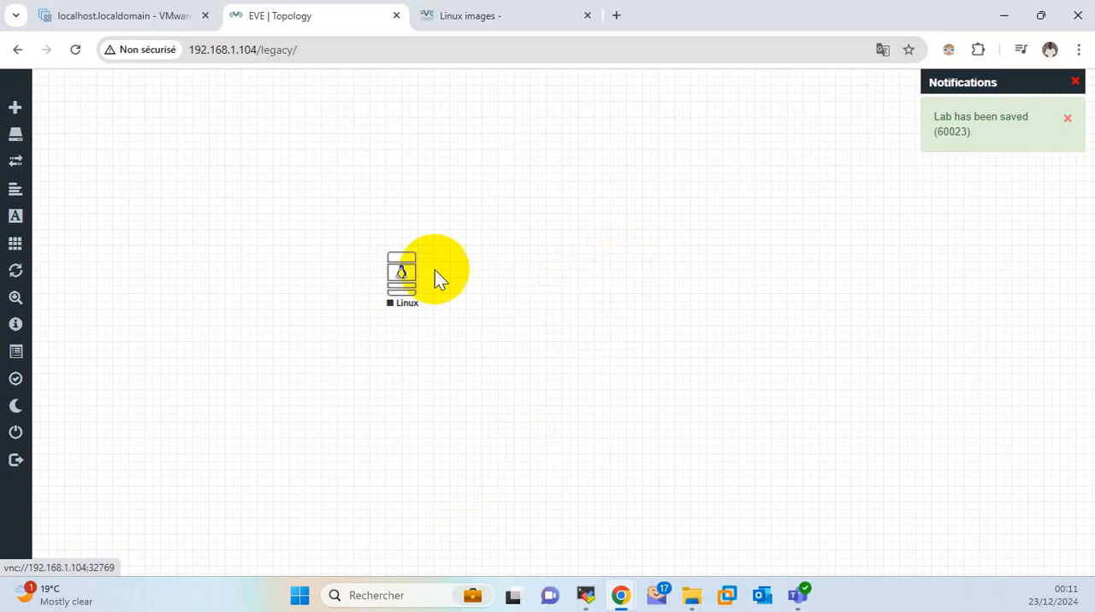
pyautogui.rightClick(395, 293)
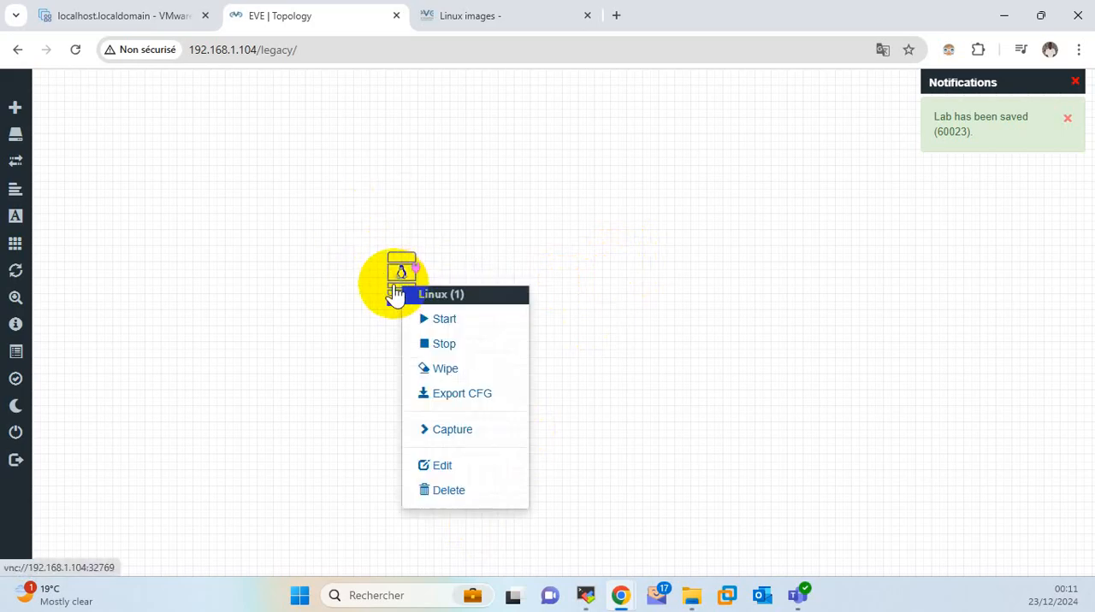
pyautogui.click(451, 323)
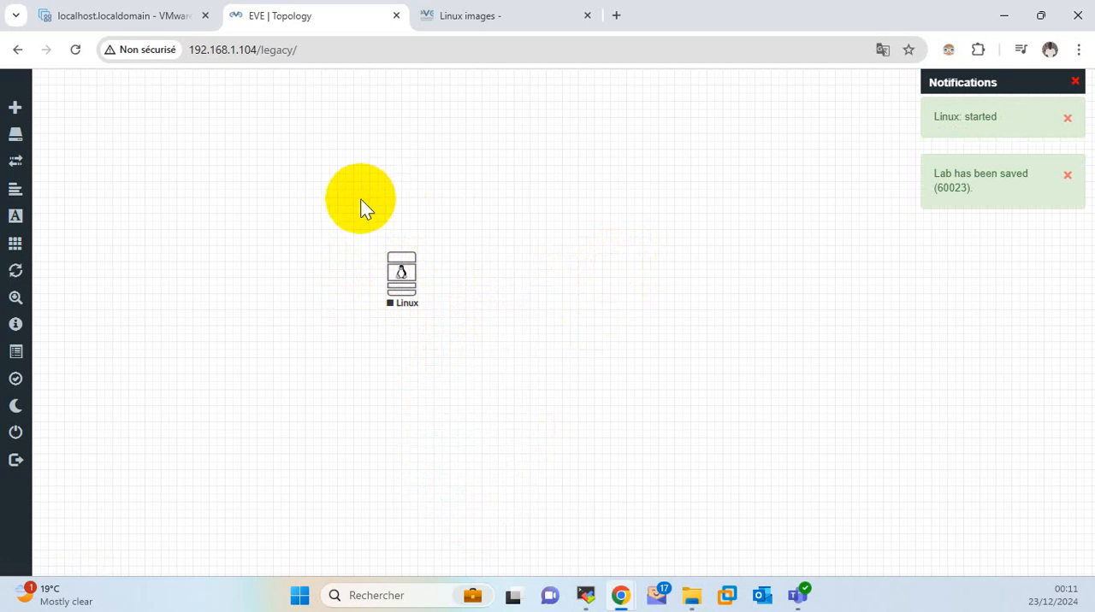
pyautogui.moveTo(359, 200); pyautogui.dragTo(458, 342)
pyautogui.click(491, 279)
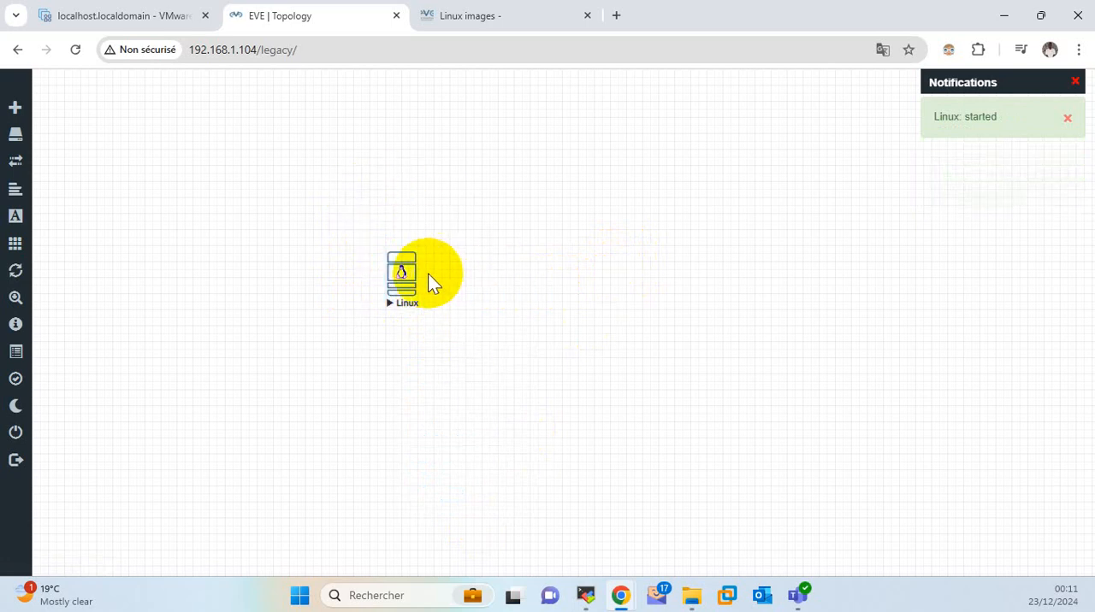
# Move the running Linux node towards the canvas centre and open its console with ultravnc_wrapper, placing the console window over the topology.
pyautogui.moveTo(402, 277); pyautogui.dragTo(568, 263)
pyautogui.click(568, 263)
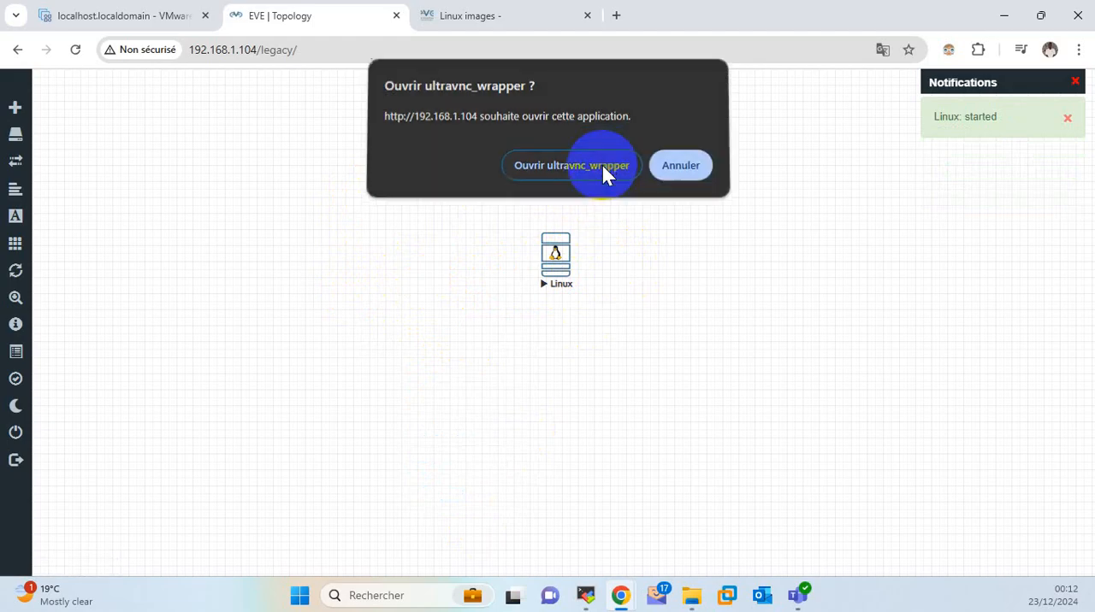
pyautogui.click(602, 171)
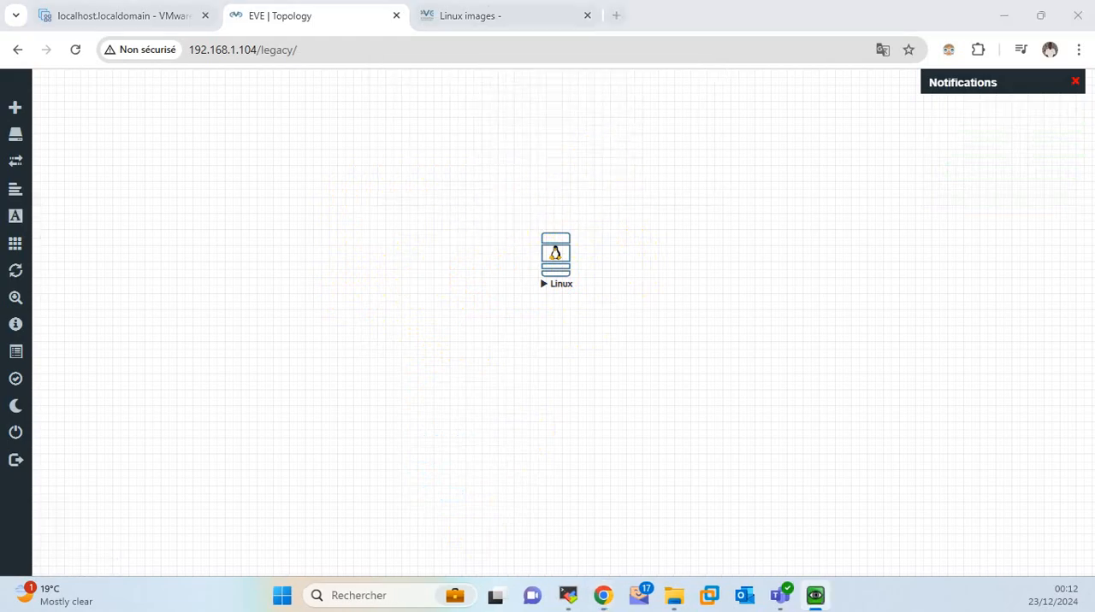
pyautogui.moveTo(268, 141); pyautogui.dragTo(542, 126)
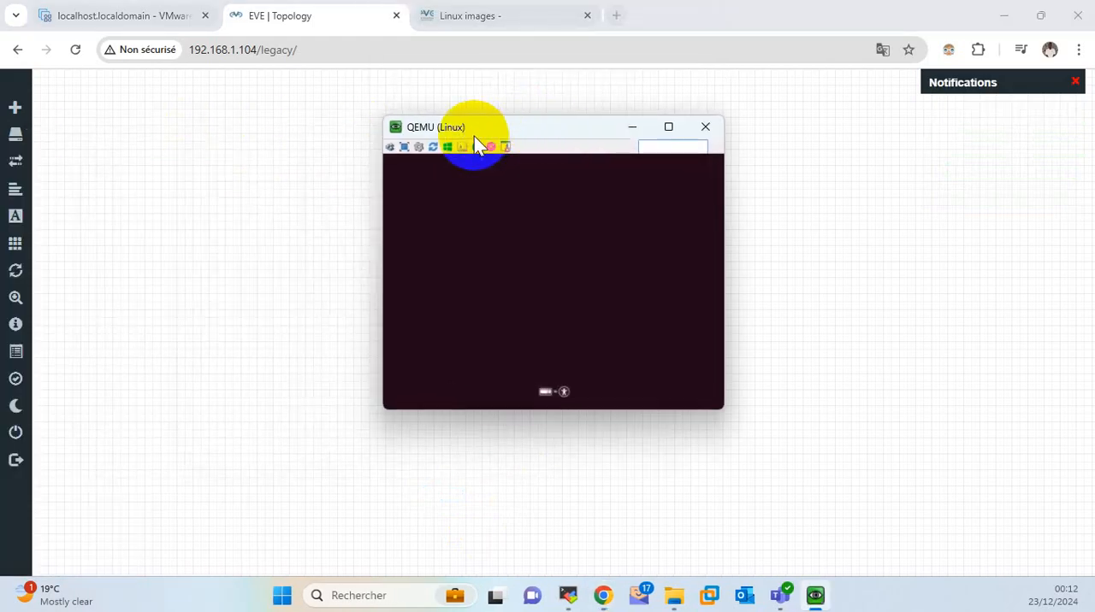
# Set the QEMU console's viewer size to 125% and enlarge the console to full screen.
pyautogui.click(418, 147)
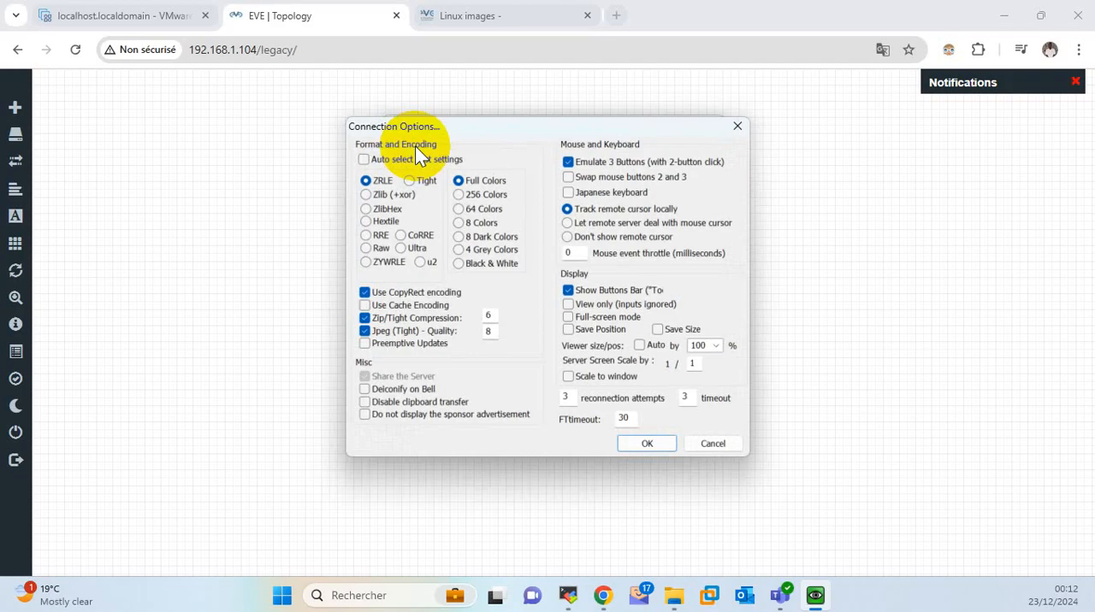
pyautogui.click(717, 345)
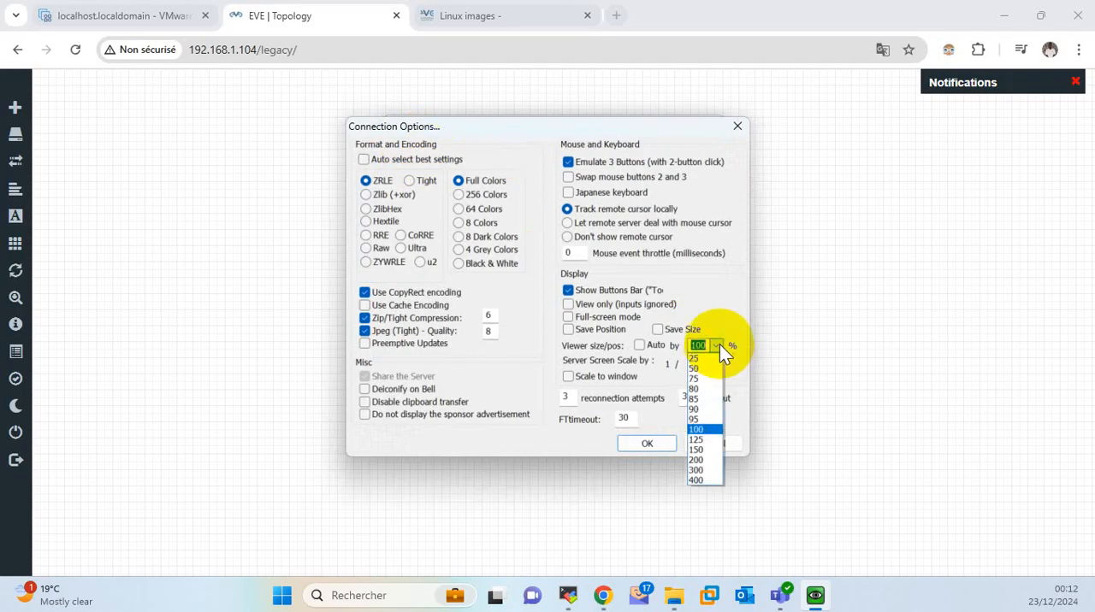
pyautogui.click(715, 441)
pyautogui.click(661, 447)
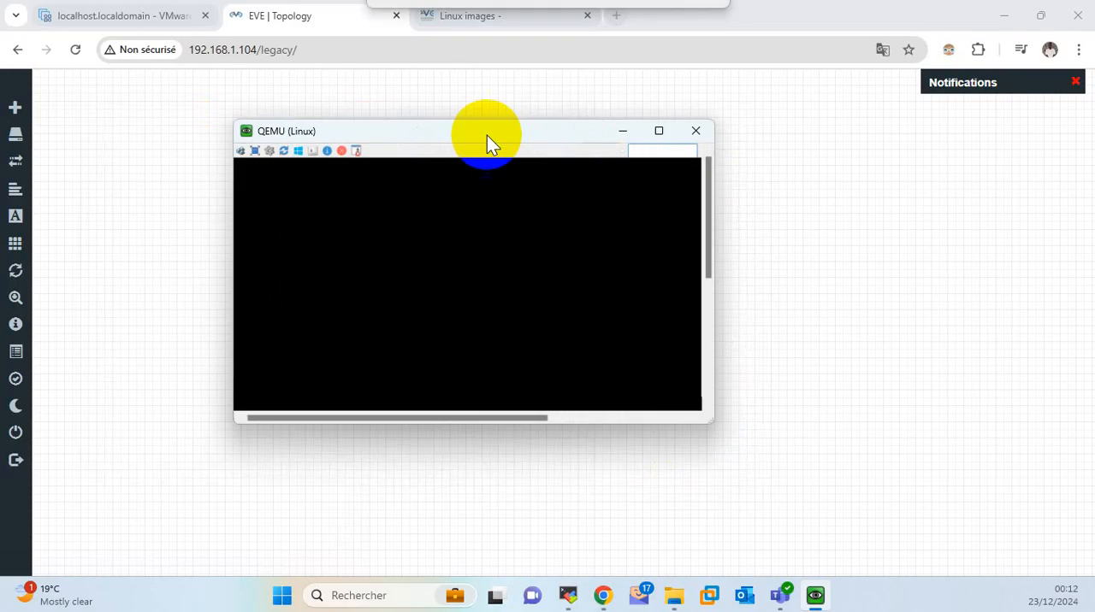
pyautogui.moveTo(488, 140); pyautogui.dragTo(547, 134)
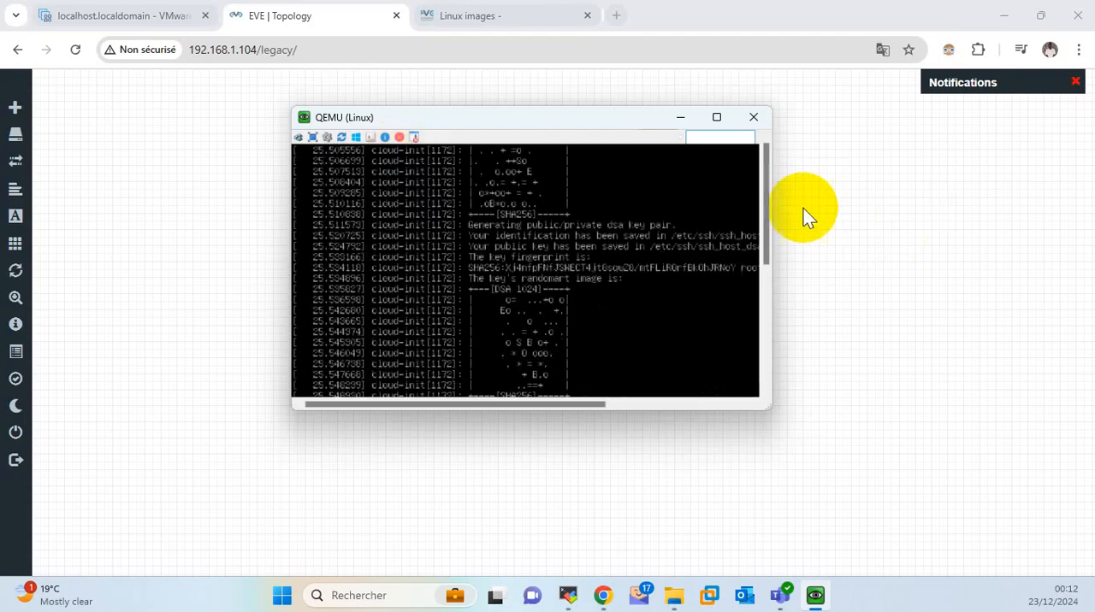
pyautogui.click(717, 118)
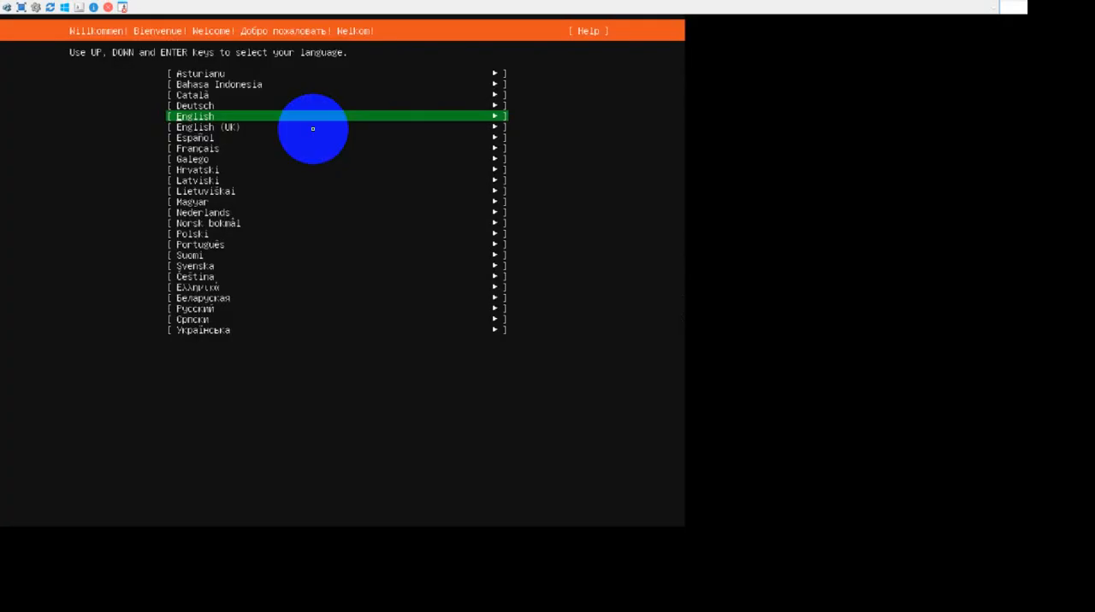
# Set the QEMU console's viewer size to 150% and display the console in full screen again.
pyautogui.click(36, 7)
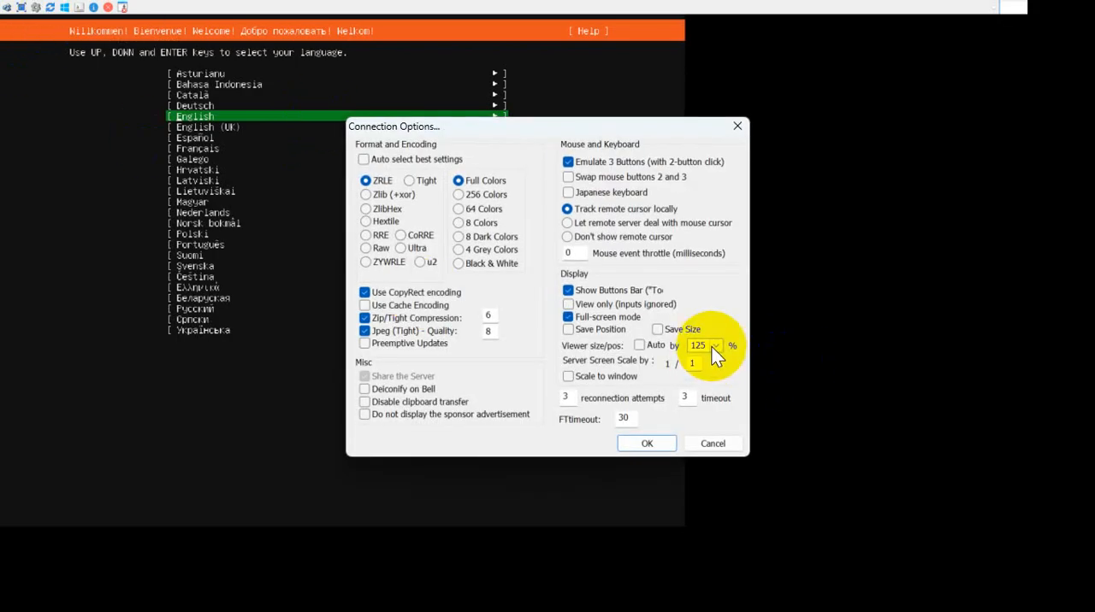
pyautogui.click(714, 345)
pyautogui.click(705, 450)
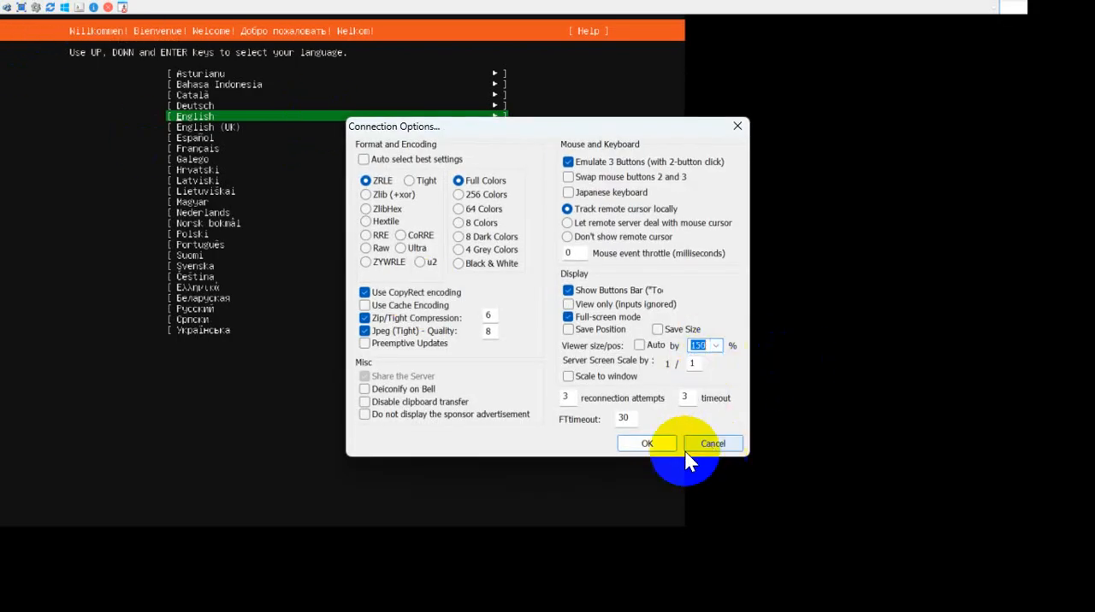
pyautogui.click(647, 444)
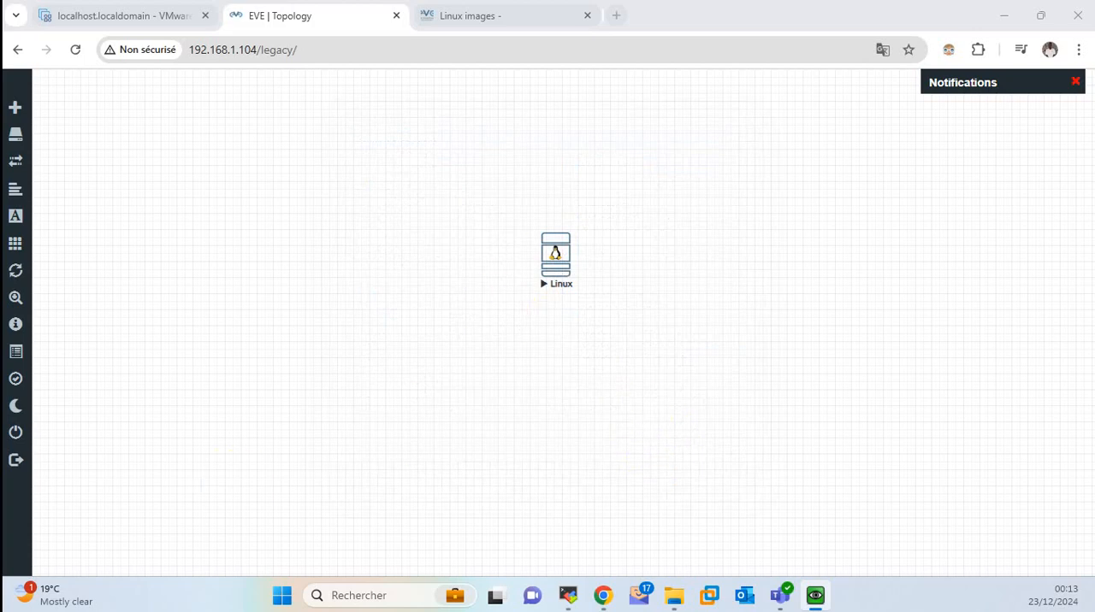
pyautogui.click(70, 154)
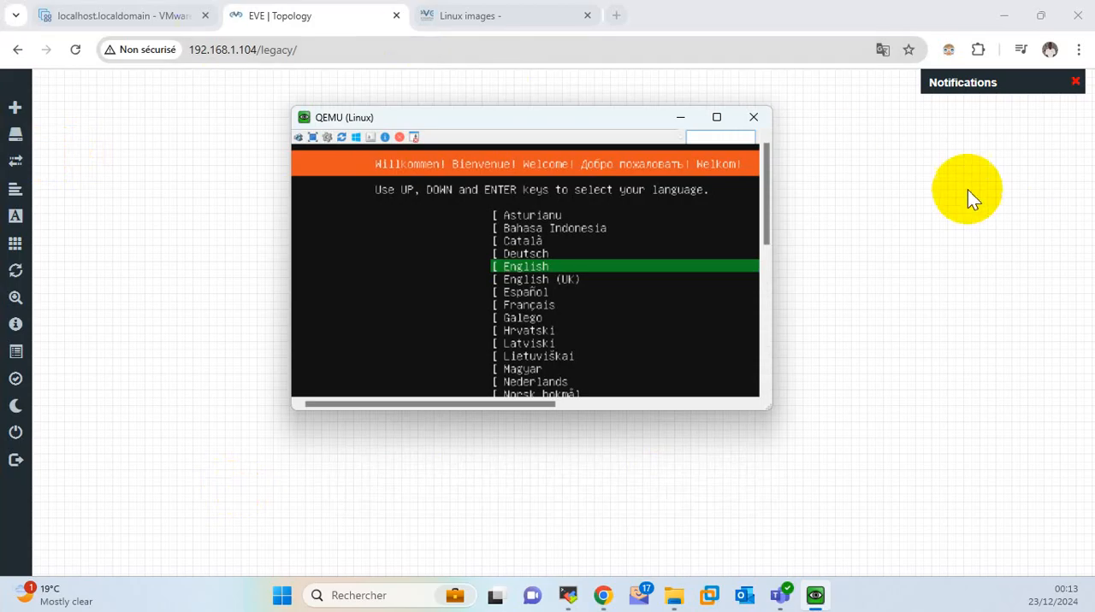
pyautogui.click(709, 115)
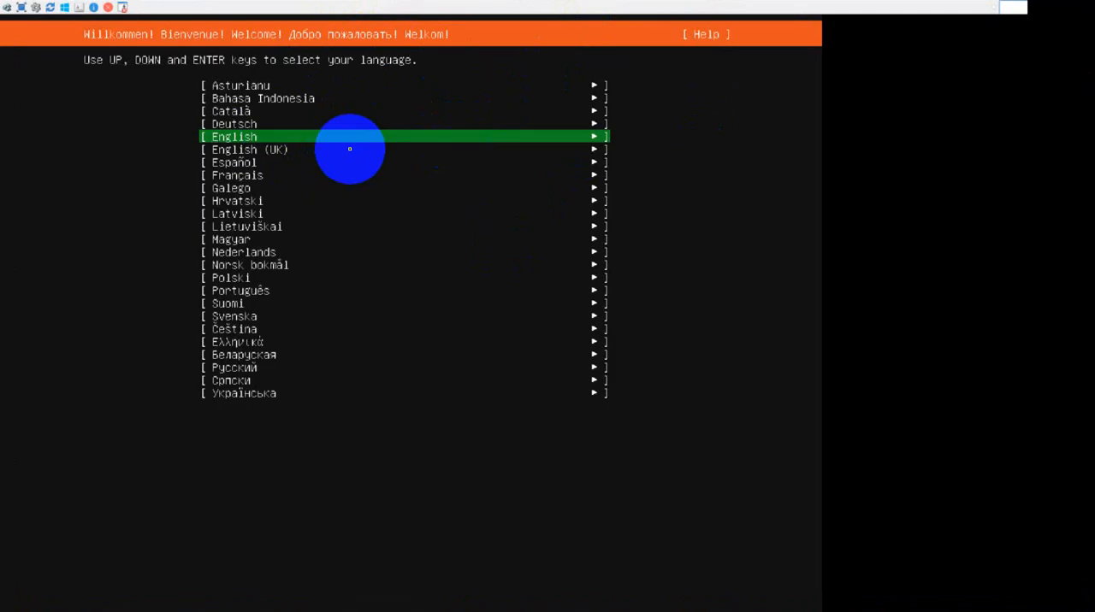
# Choose English as the Ubuntu installer's language.
pyautogui.click(350, 149)
pyautogui.press('Up')
pyautogui.press('Return')
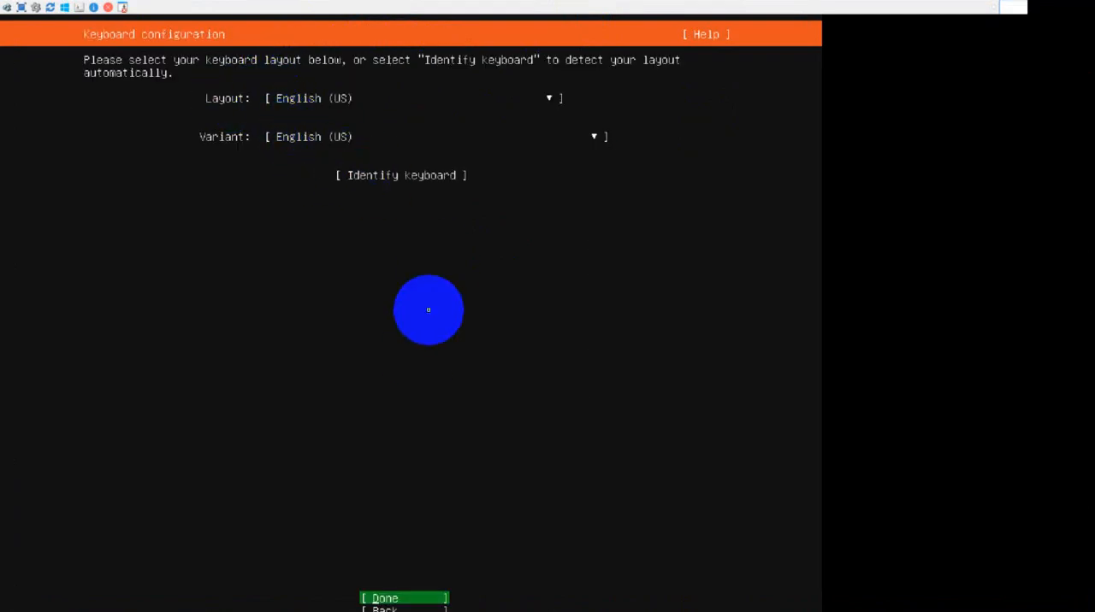
# Accept the English (US) keyboard layout and variant and continue the installation.
pyautogui.press('Down')
pyautogui.press('Up')
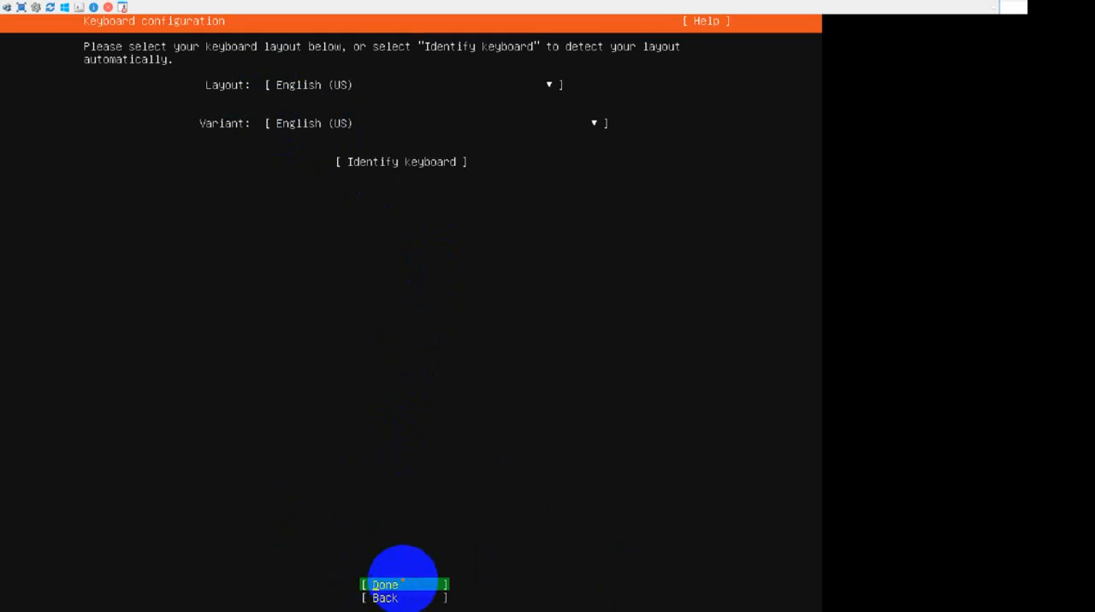
pyautogui.press('Down')
pyautogui.press('Up')
pyautogui.press('Return')
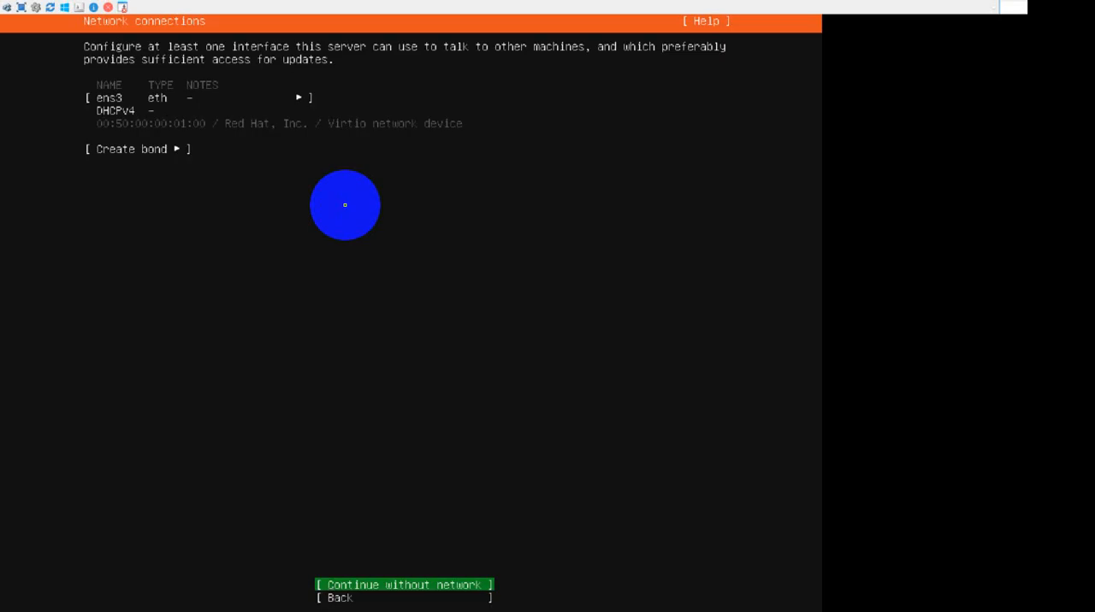
# Open the IPv4 configuration of the ens3 interface and set its method to Manual.
pyautogui.press('Up')
pyautogui.press('Up')
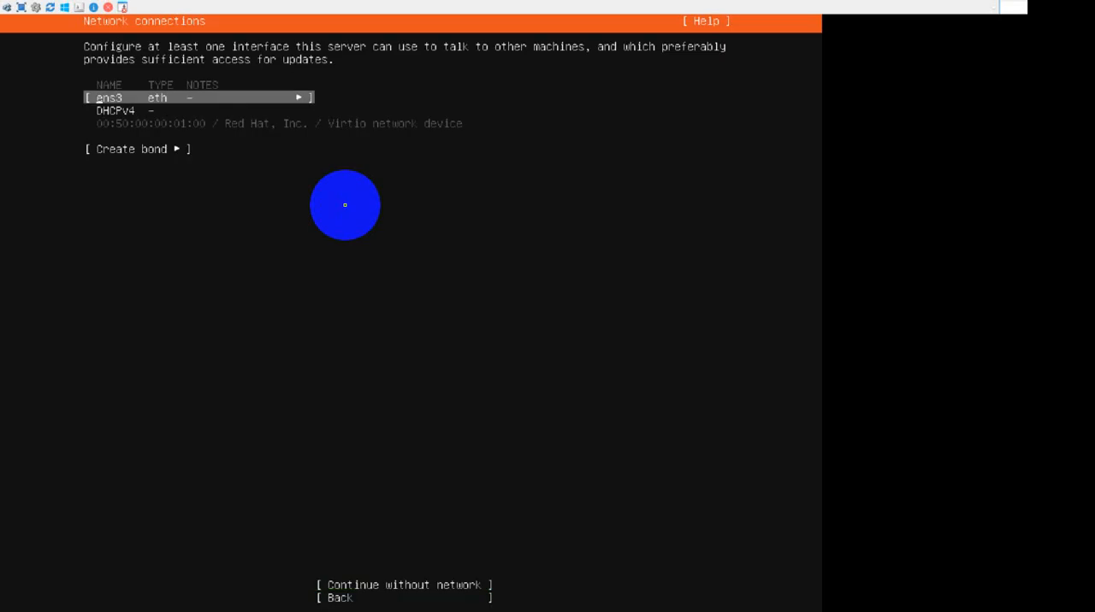
pyautogui.press('Return')
pyautogui.press('Down')
pyautogui.press('Down')
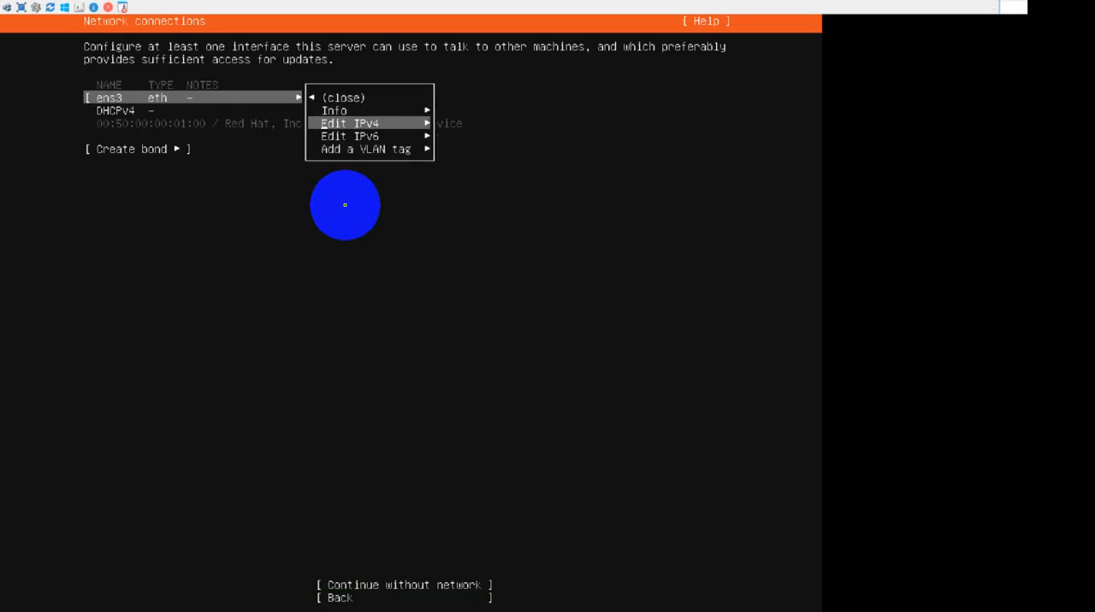
pyautogui.press('Return')
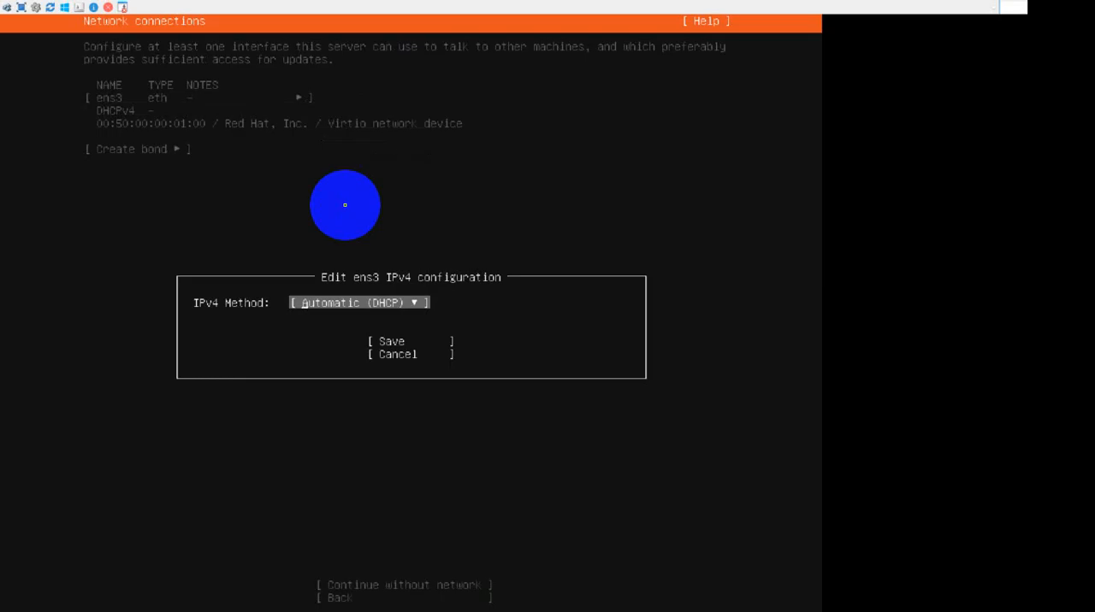
pyautogui.press('Return')
pyautogui.press('Down')
pyautogui.press('Return')
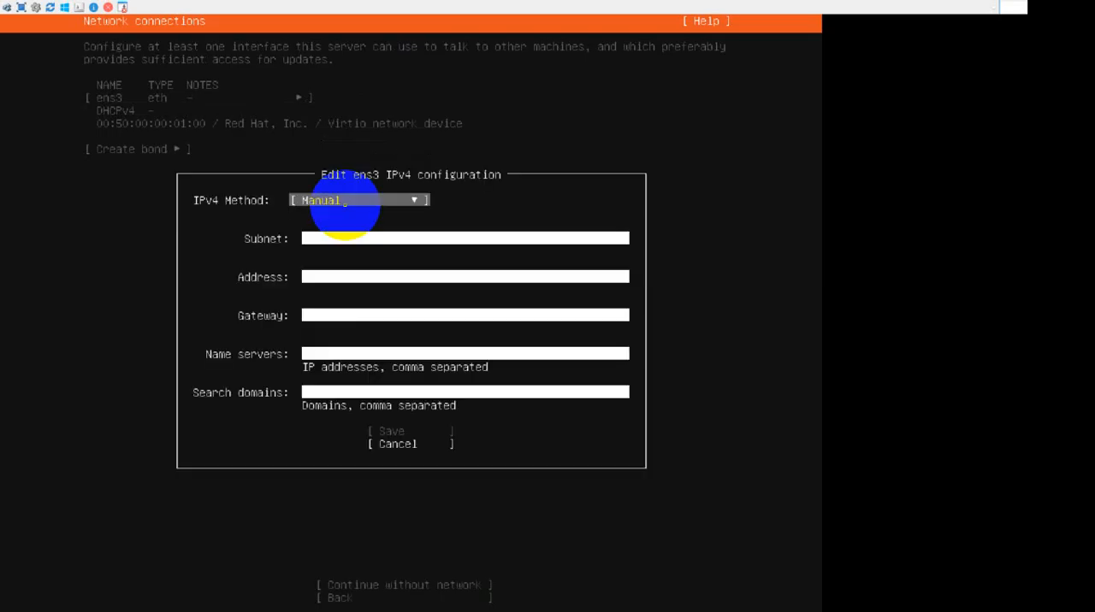
# Enter 192.168.20.0/24 as the subnet in the ens3 IPv4 configuration.
pyautogui.press('Tab')
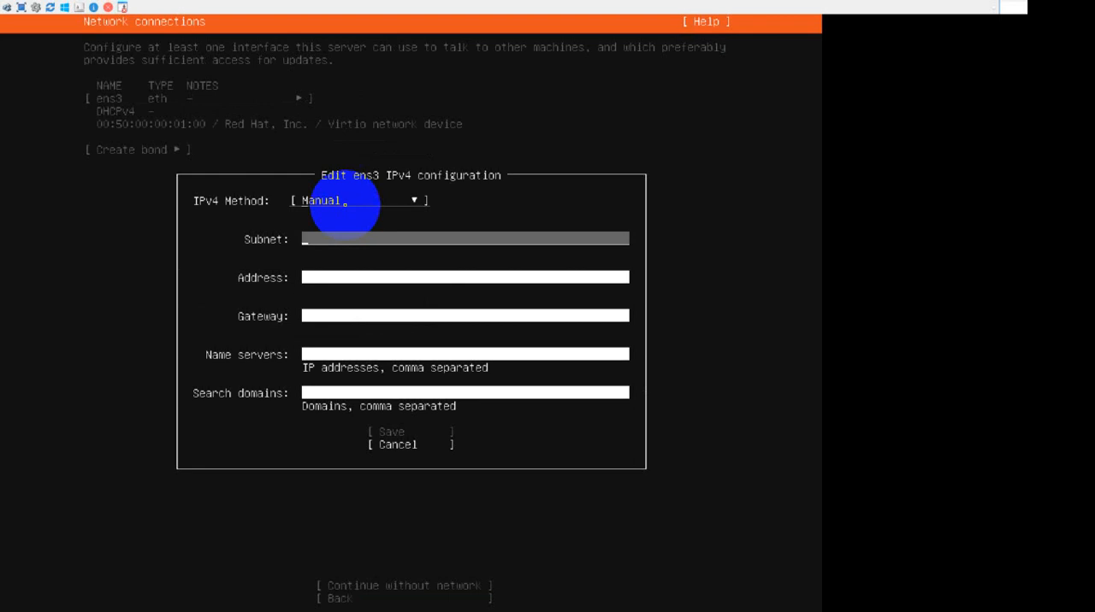
pyautogui.write('192.168')
pyautogui.write('.20.0')
pyautogui.write('/24')
pyautogui.press('Tab')
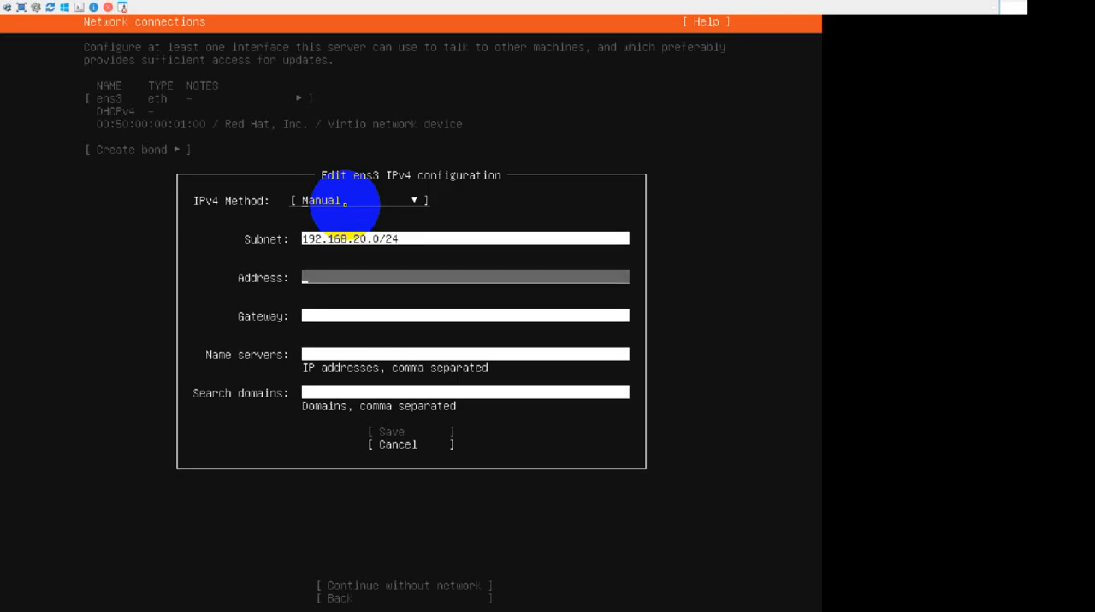
# Enter 192.168.20.1 as the ens3 address and begin the gateway with 192.168.20.
pyautogui.write('192.168')
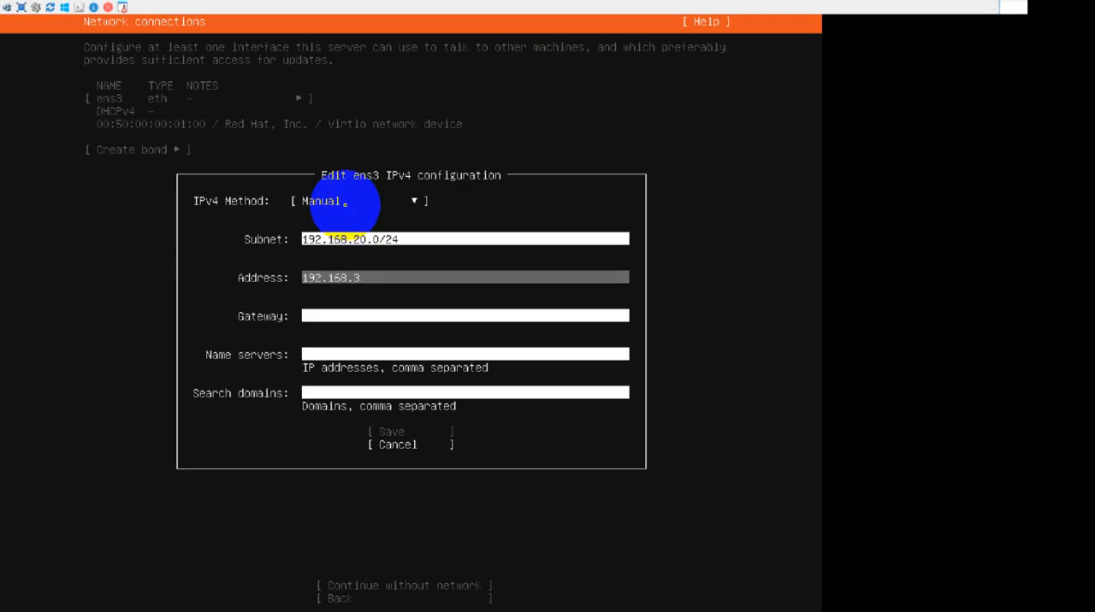
pyautogui.write('.20.1')
pyautogui.press('Tab')
pyautogui.write('192')
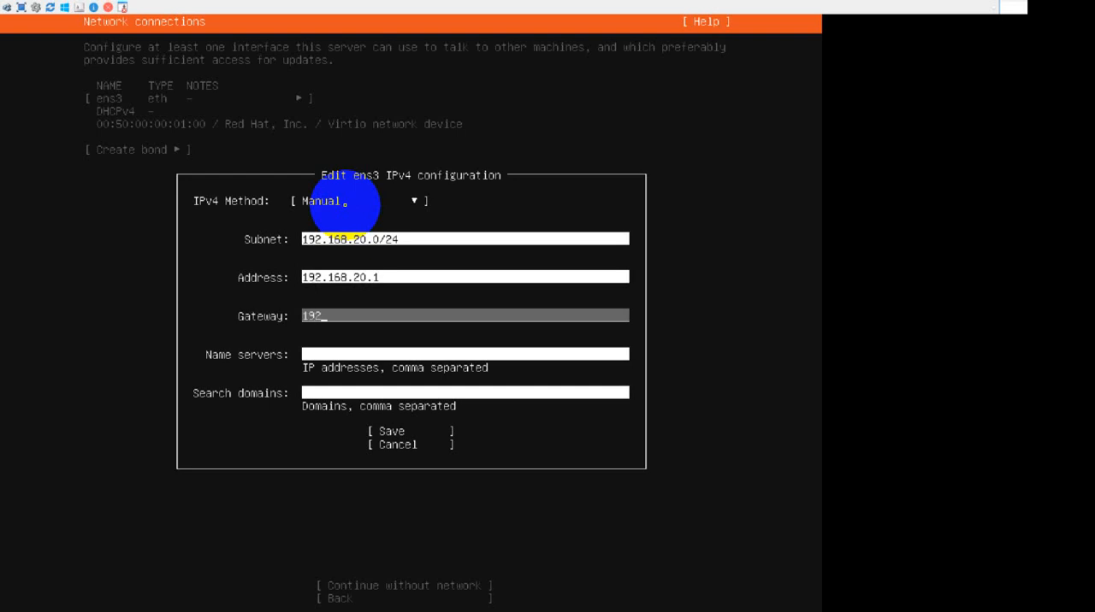
pyautogui.write('.168.20')
# Change the ens3 address to 192.168.20.15 and return to the gateway entry.
pyautogui.press('Up')
pyautogui.press('Up')
pyautogui.press('Down')
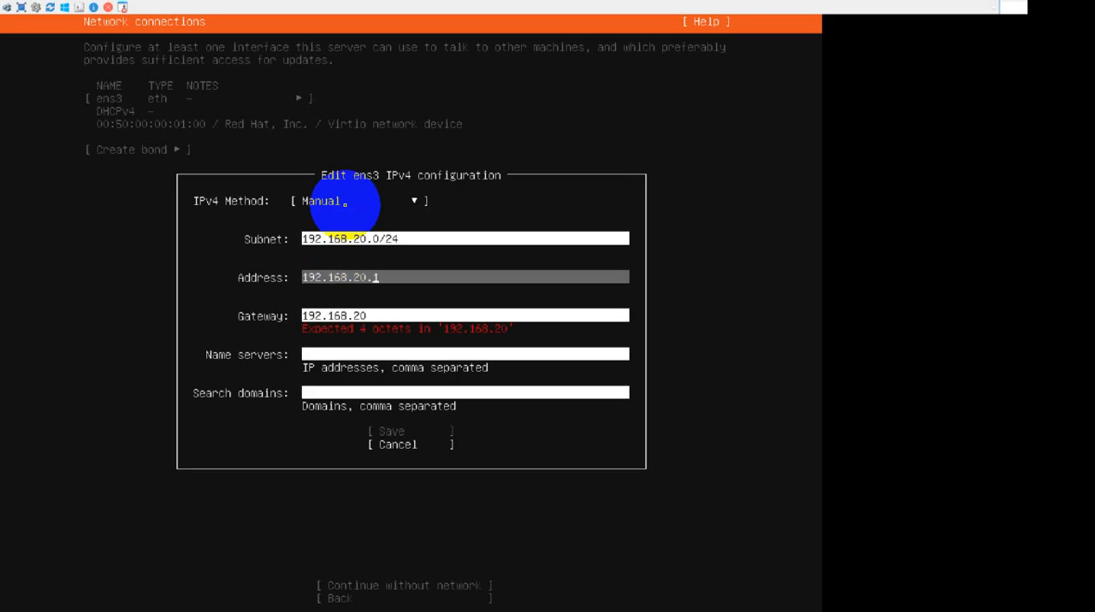
pyautogui.press('BackSpace')
pyautogui.write('105')
pyautogui.press('Down')
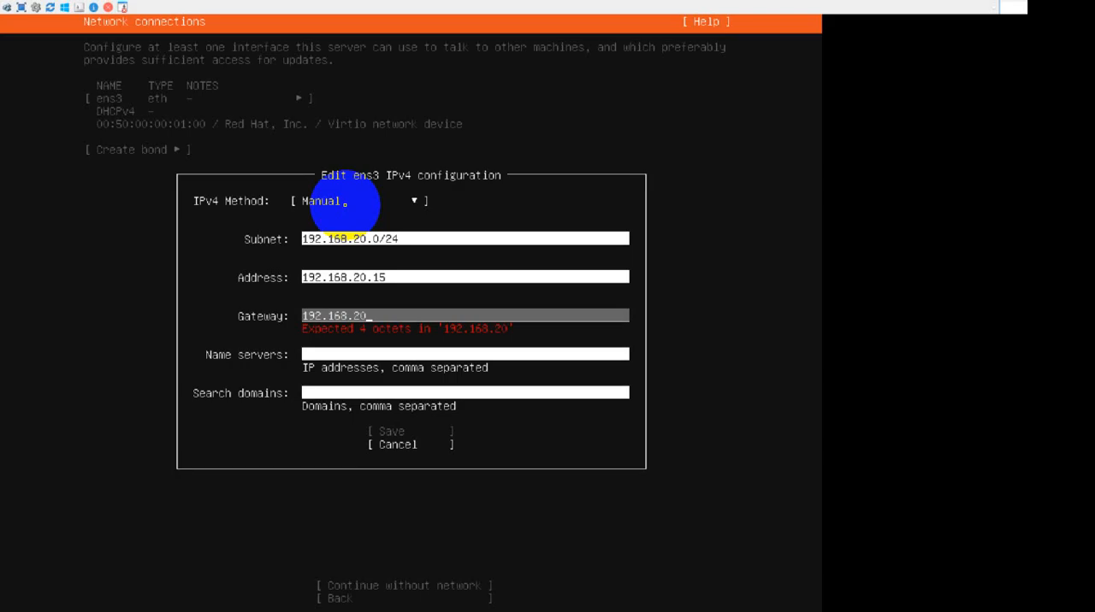
# Set the ens3 gateway to 192.168.20.1 and its name server to 1.1.1.1.
pyautogui.write('192.168.20.1')
pyautogui.press('Down')
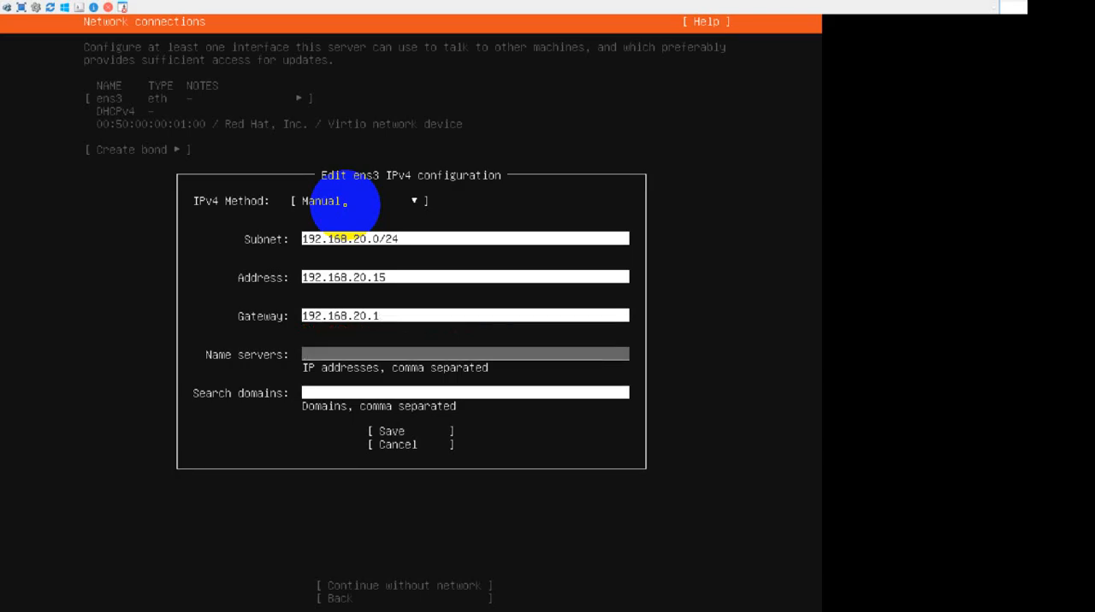
pyautogui.write('1.1.1.1')
pyautogui.press('Down')
# Enter local.ne as the search domain and save the ens3 IPv4 configuration.
pyautogui.write('lo')
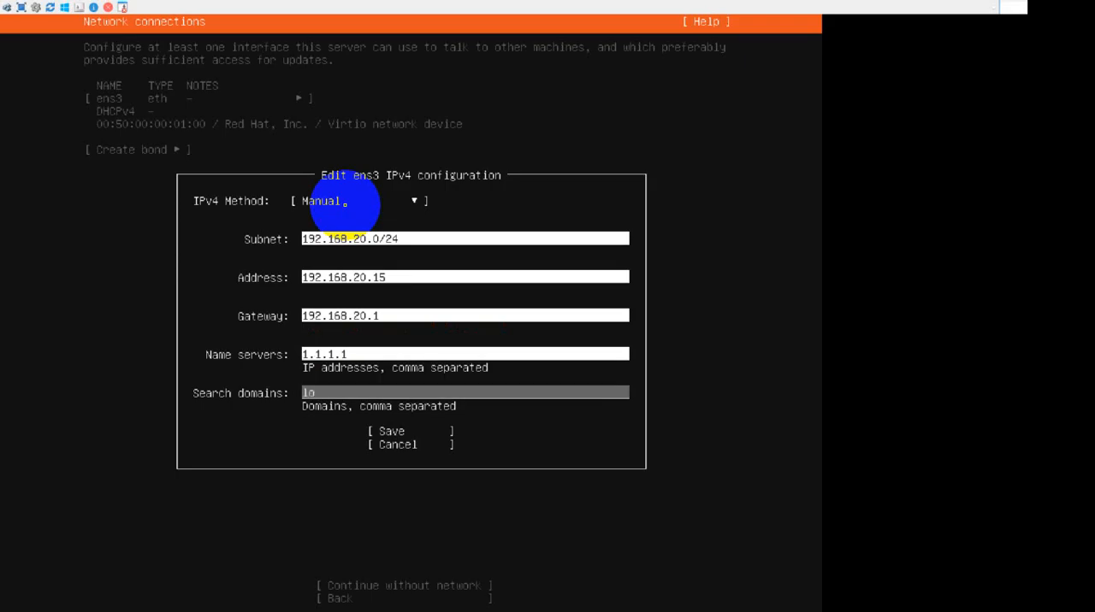
pyautogui.write('cal/')
pyautogui.write('l.')
pyautogui.write('ne')
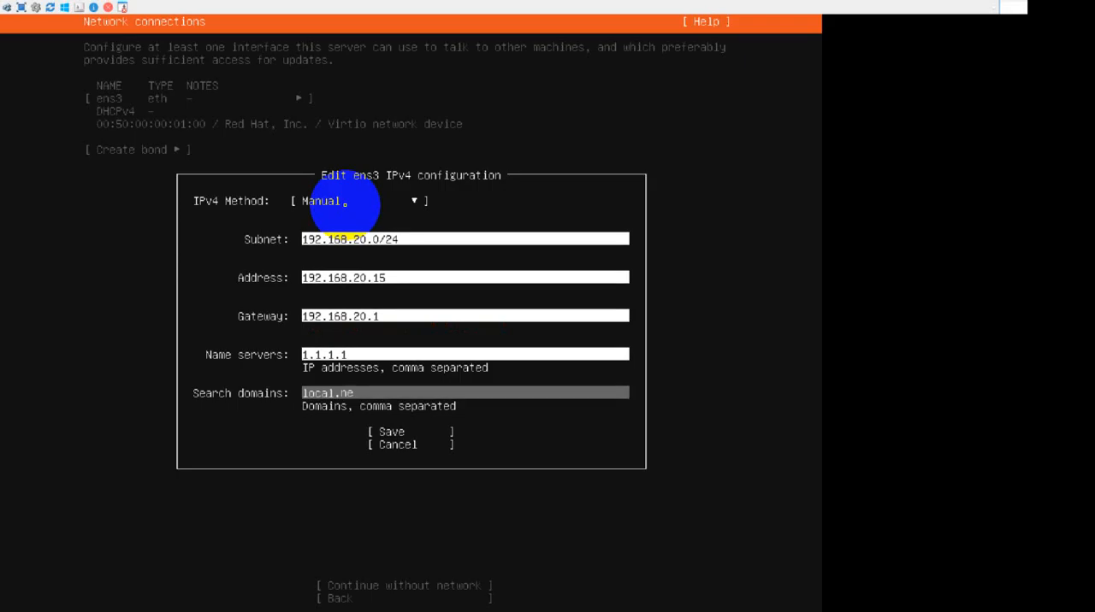
pyautogui.press('Tab')
pyautogui.press('Return')
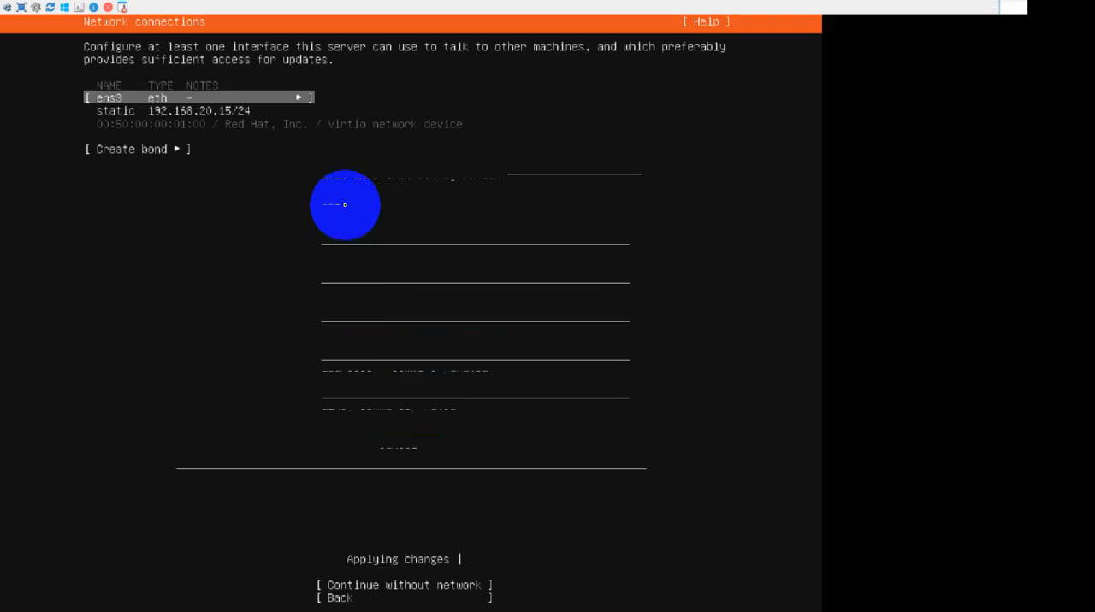
# Accept the network connections, proceed with a blank proxy and the default archive mirror, and continue without updating the installer.
pyautogui.press('Down')
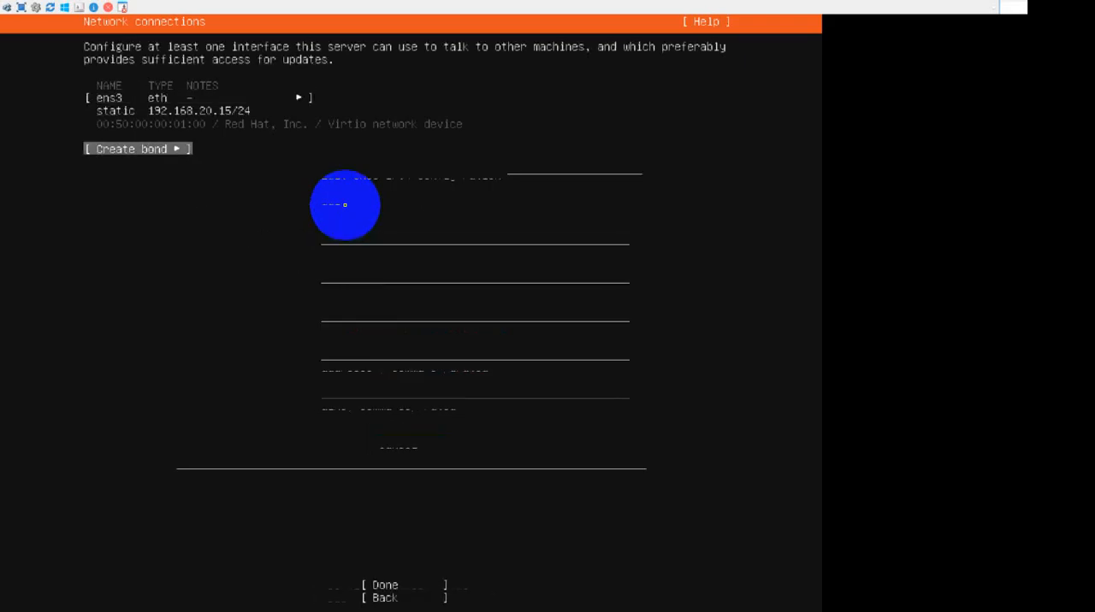
pyautogui.press('Tab')
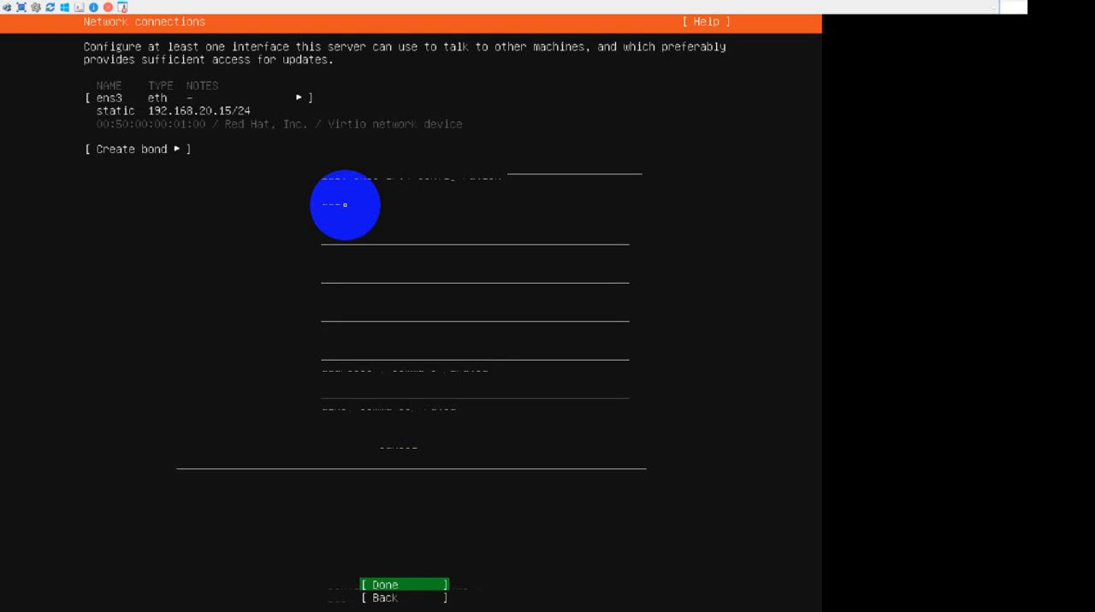
pyautogui.press('Return')
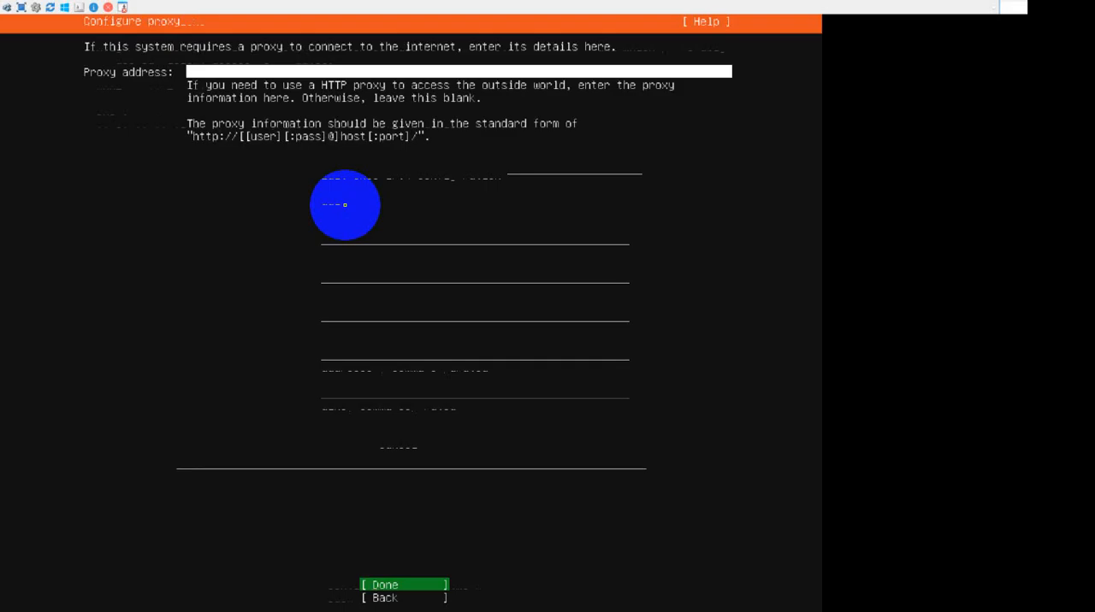
pyautogui.press('Return')
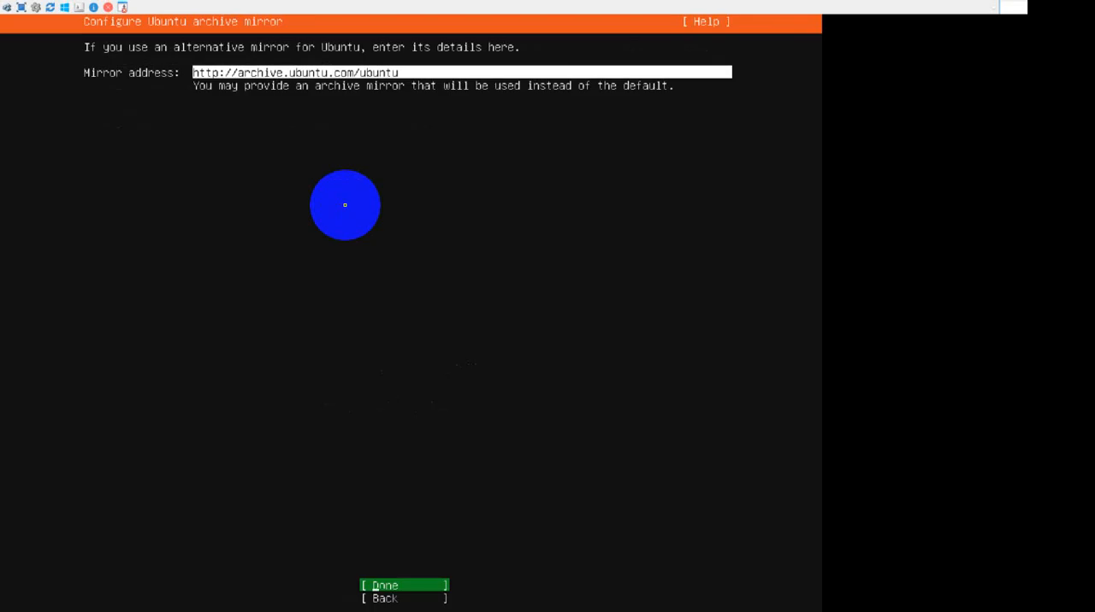
pyautogui.press('Return')
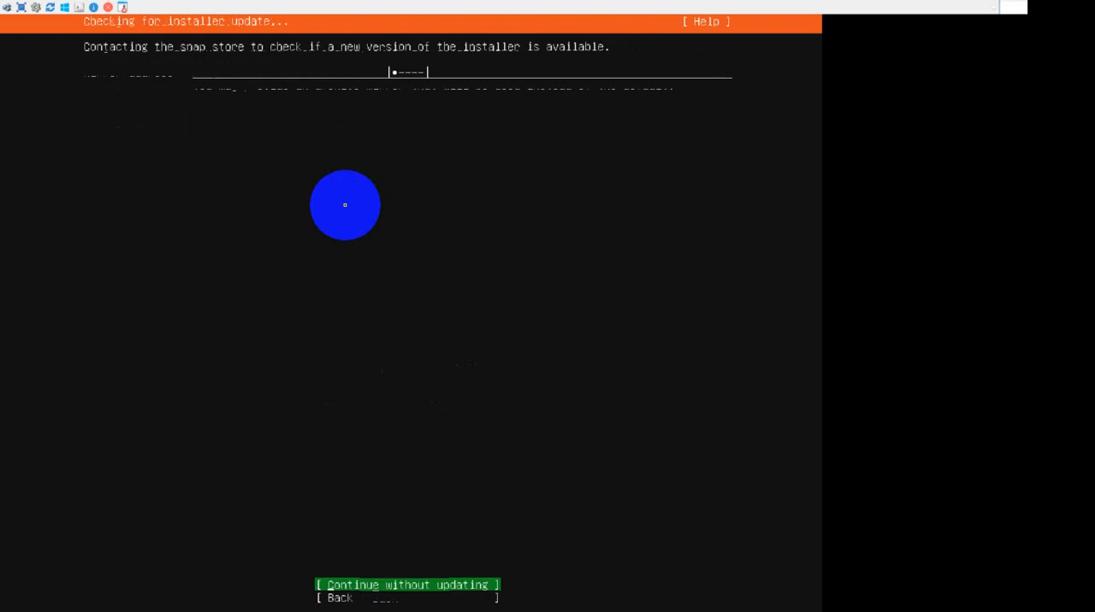
pyautogui.press('Return')
# Accept the guided storage layout that uses the entire /dev/vda disk as an unencrypted LVM group.
pyautogui.press('Tab')
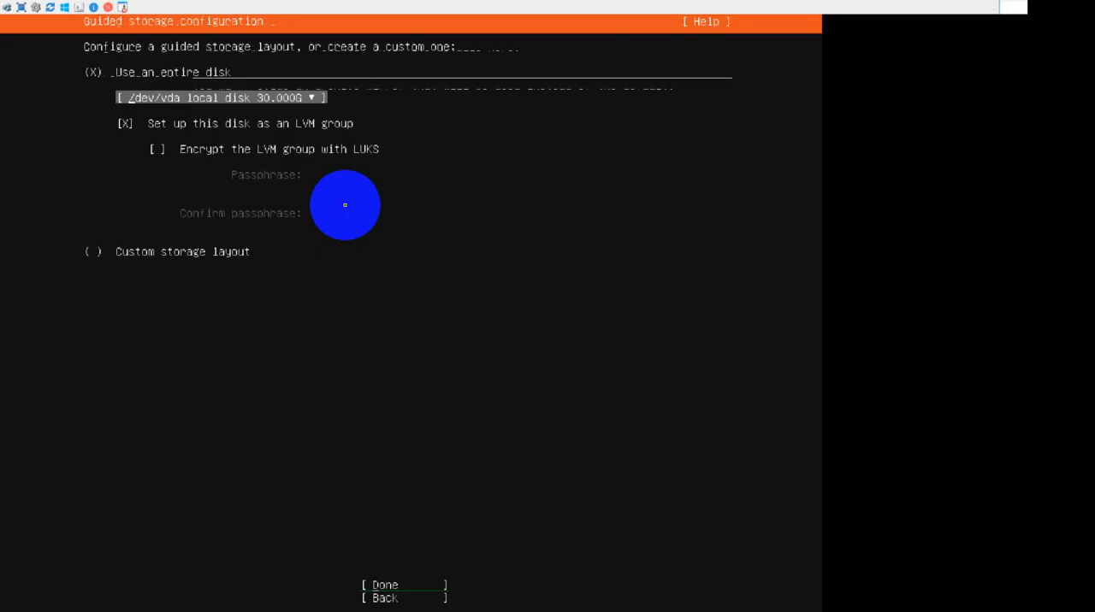
pyautogui.press('Tab')
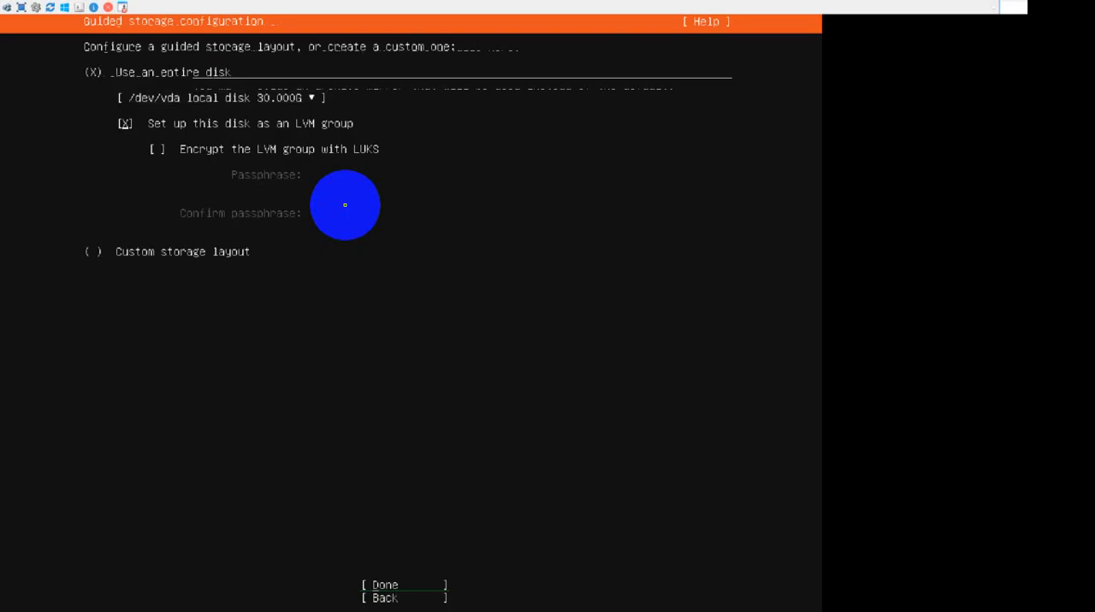
pyautogui.press('Tab')
pyautogui.press('Return')
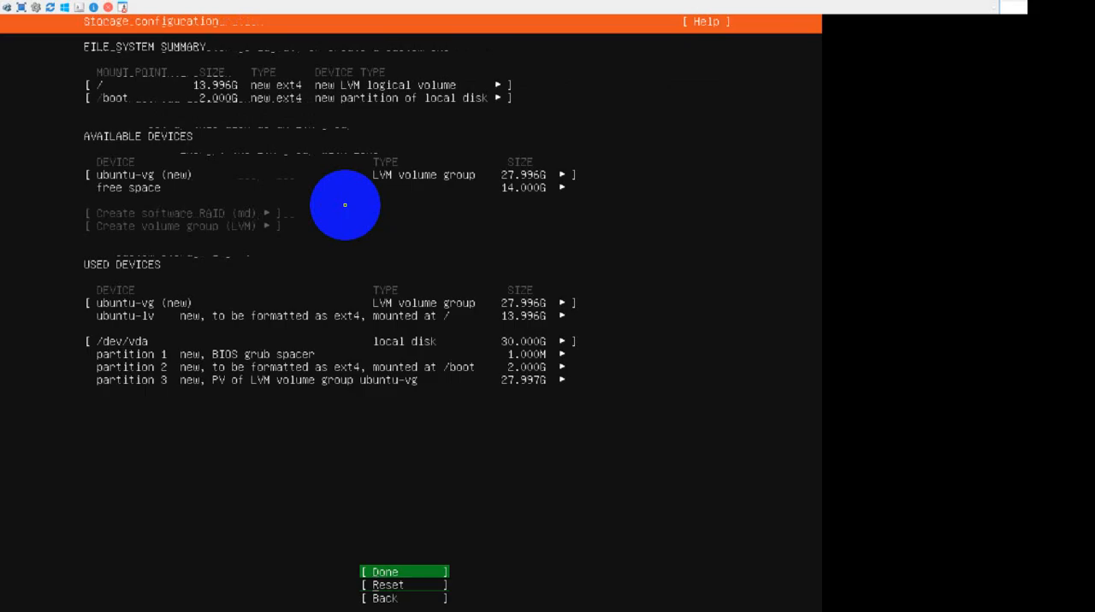
# Accept the storage configuration summary and confirm the destructive formatting of the disk.
pyautogui.press('Down')
pyautogui.press('Up')
pyautogui.press('Return')
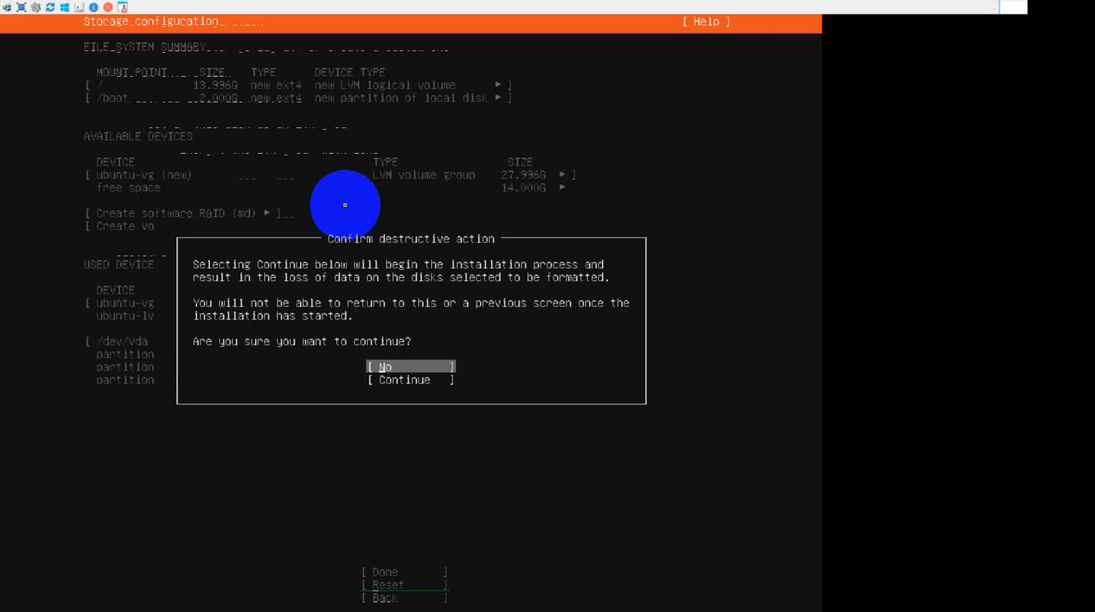
pyautogui.press('Down')
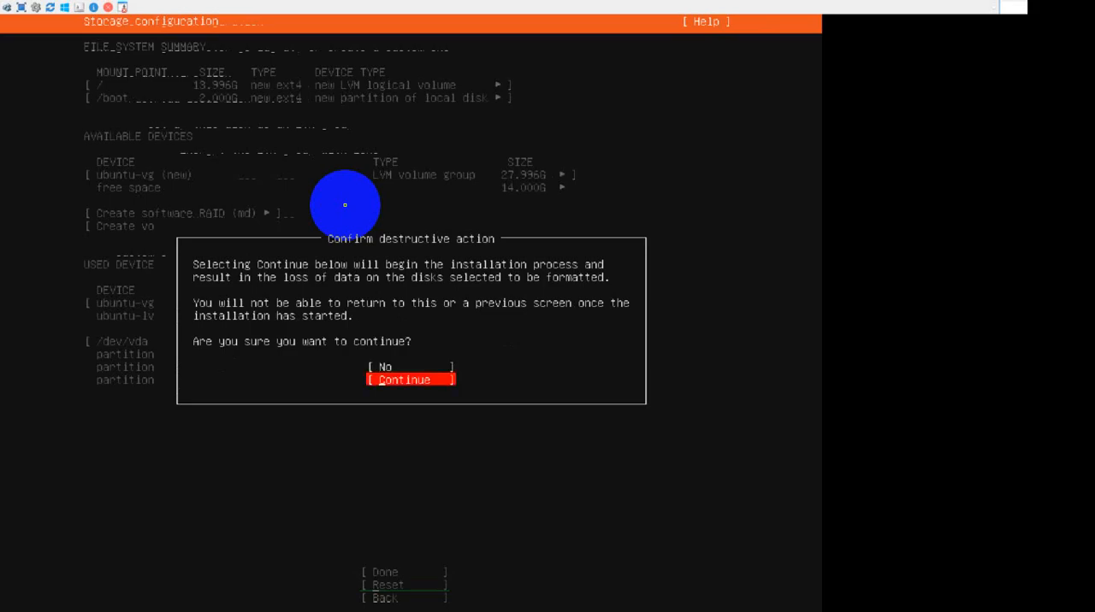
pyautogui.press('Return')
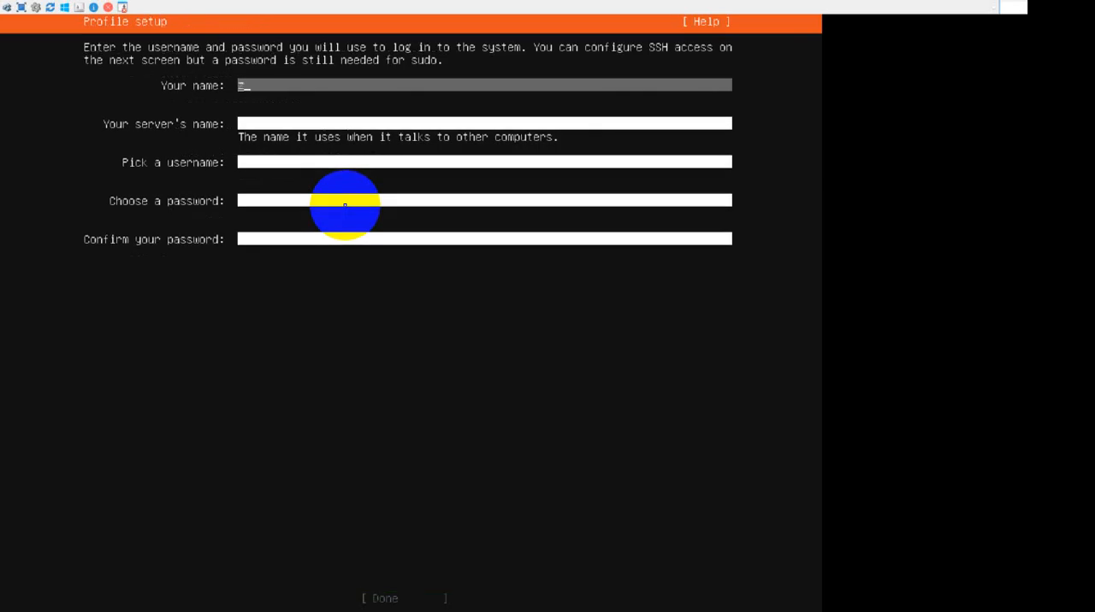
# Fill in the profile's own name and set the server's name to web-server.
pyautogui.write('force')
pyautogui.press('Tab')
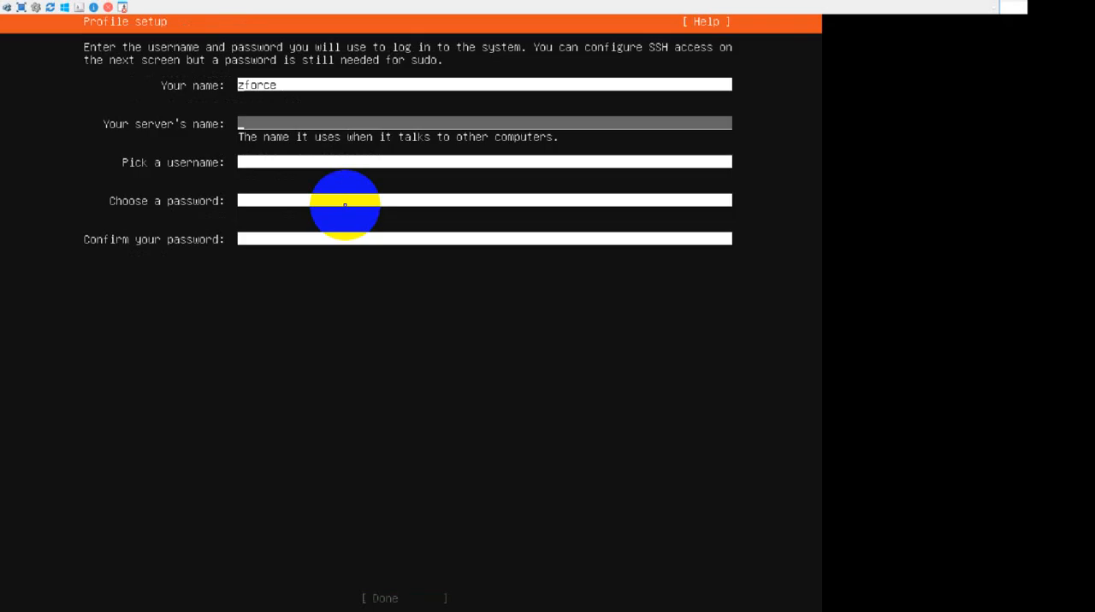
pyautogui.write('web-serf')
pyautogui.write('er')
pyautogui.press('BackSpace')
pyautogui.press('BackSpace')
pyautogui.press('BackSpace')
pyautogui.write('ver')
pyautogui.press('Tab')
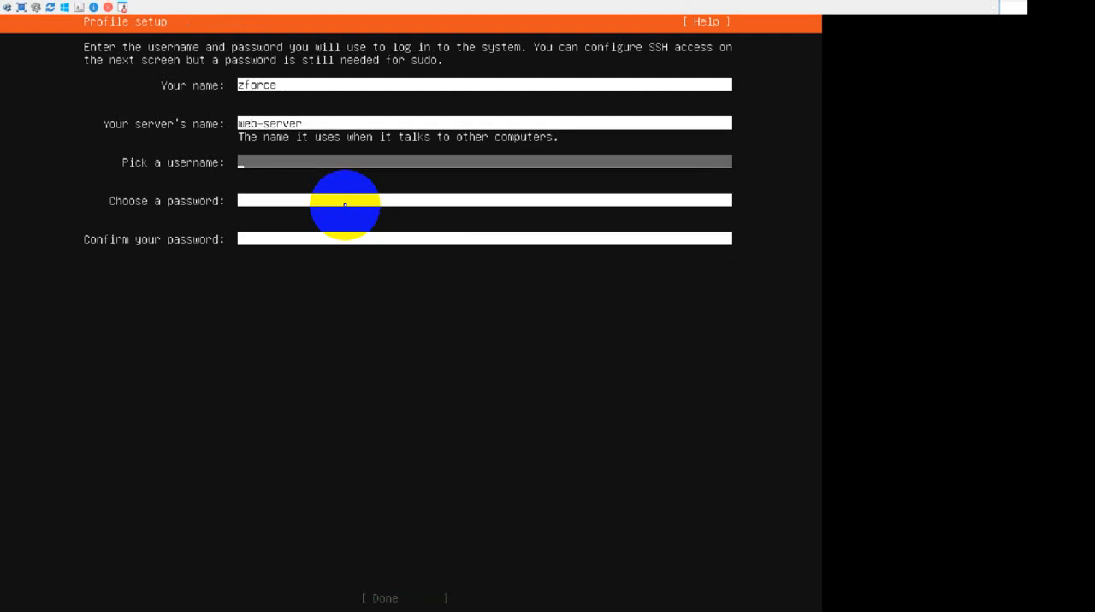
# Enter the account username, fill in and confirm the account password, and submit the profile setup.
pyautogui.write('zforce')
pyautogui.press('Tab')
pyautogui.write('****')
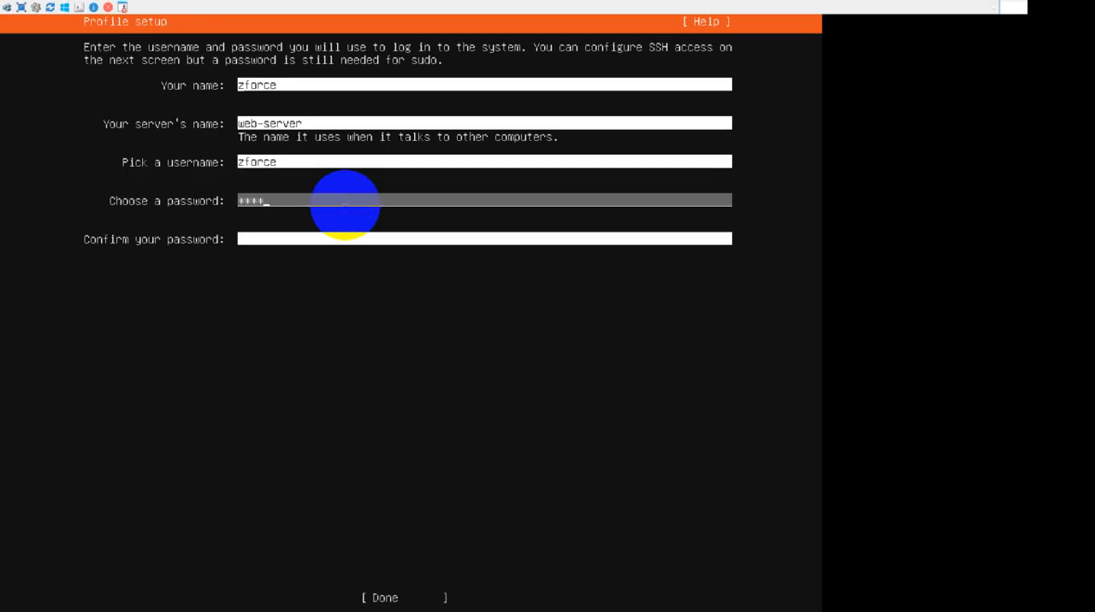
pyautogui.press('Tab')
pyautogui.write('****')
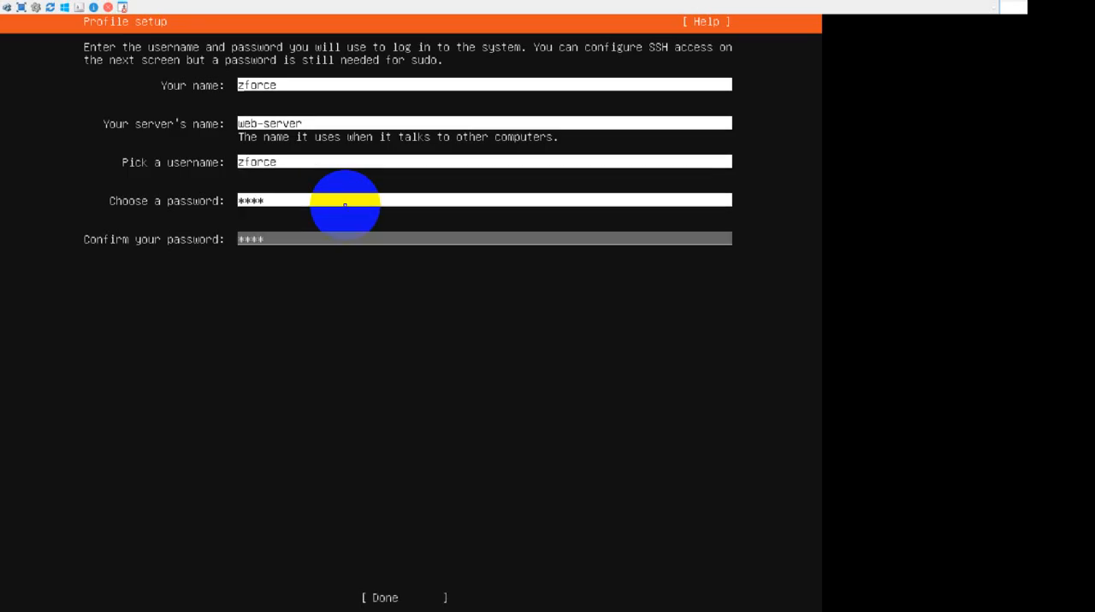
pyautogui.press('Tab')
pyautogui.press('Return')
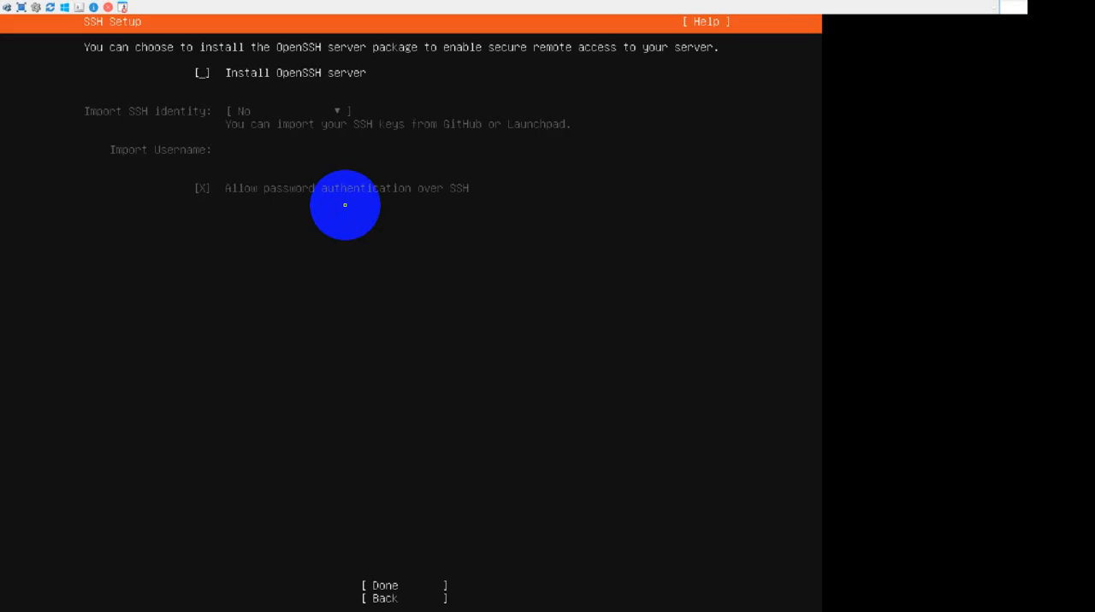
# Enable installation of the OpenSSH server without importing an SSH identity, and continue past the third-party drivers check.
pyautogui.press('space')
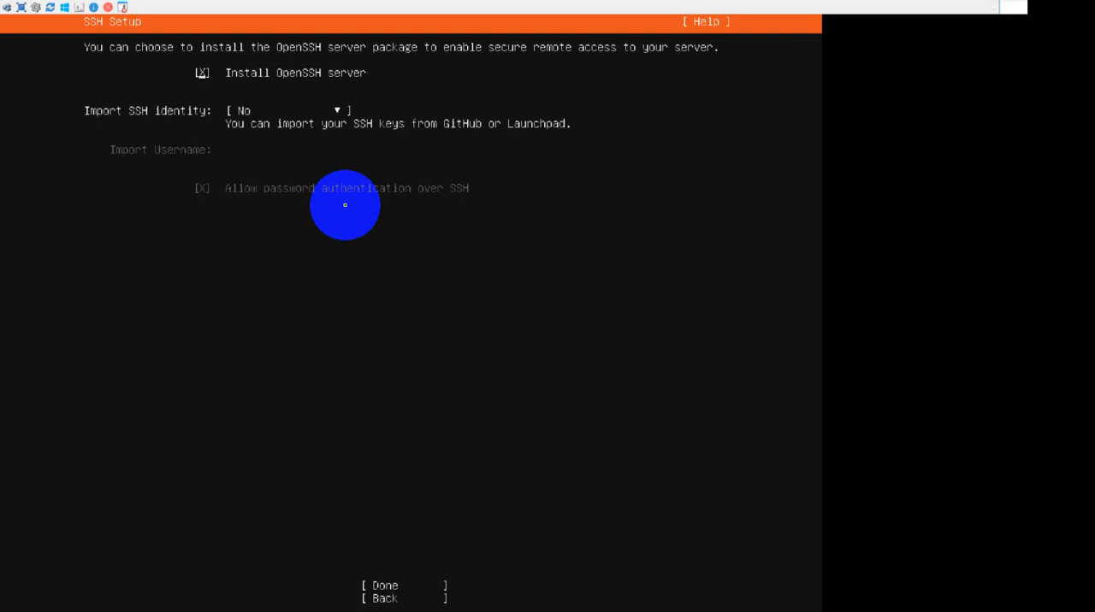
pyautogui.press('Tab')
pyautogui.press('Tab')
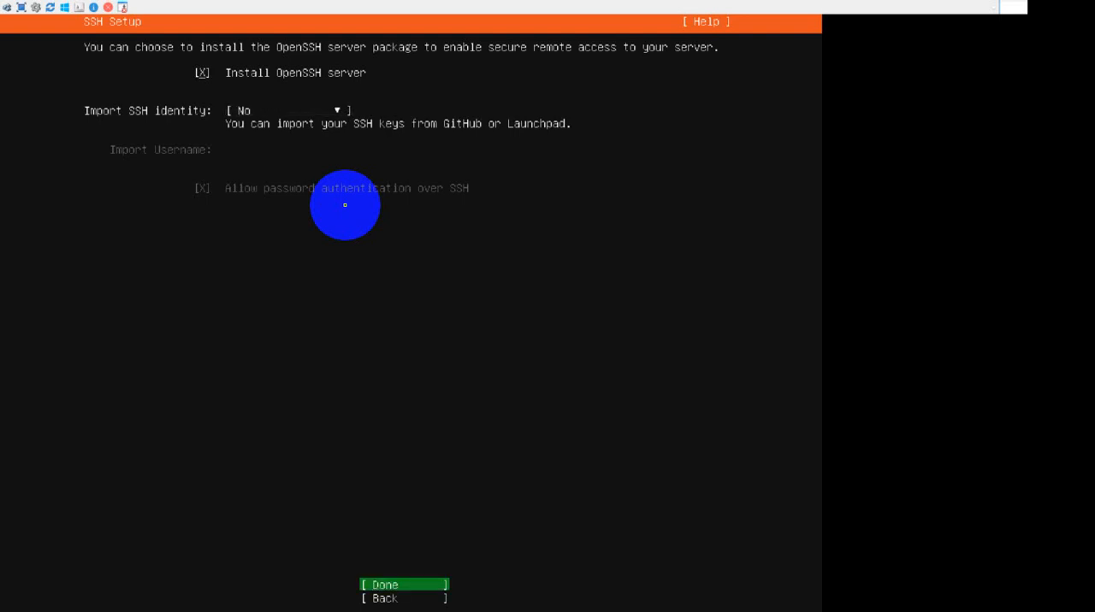
pyautogui.press('Return')
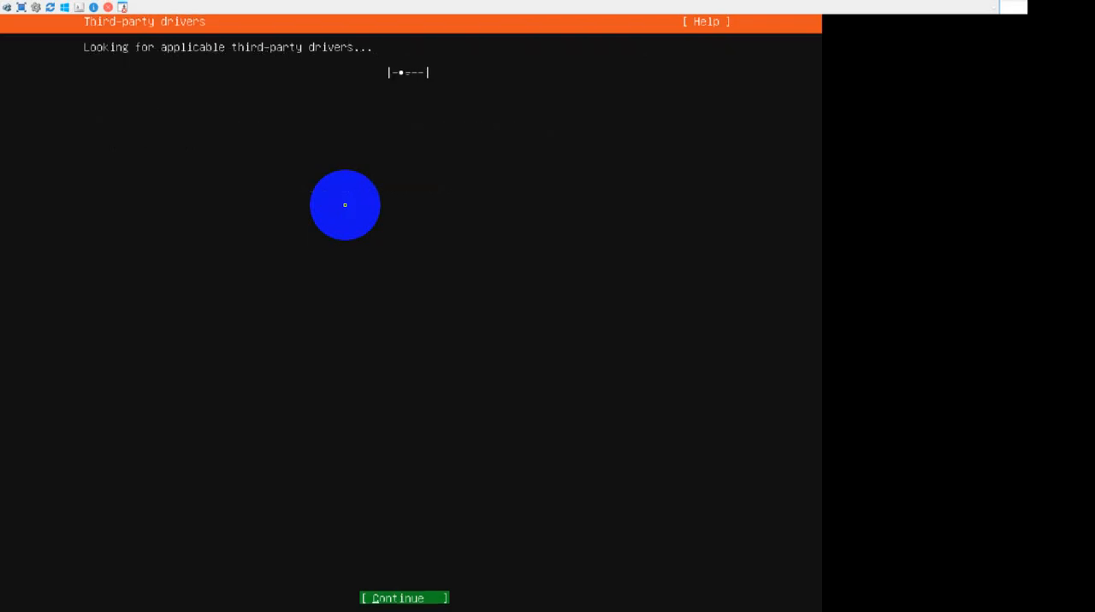
pyautogui.press('Return')
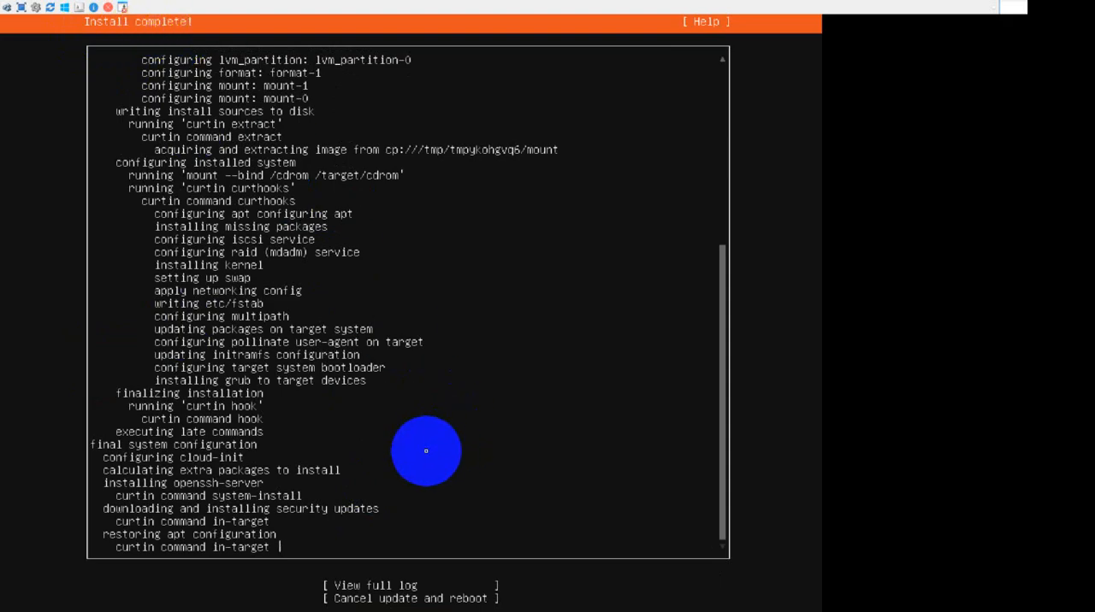
# Close the installation error report and reboot the system.
pyautogui.press('Tab')
pyautogui.press('Tab')
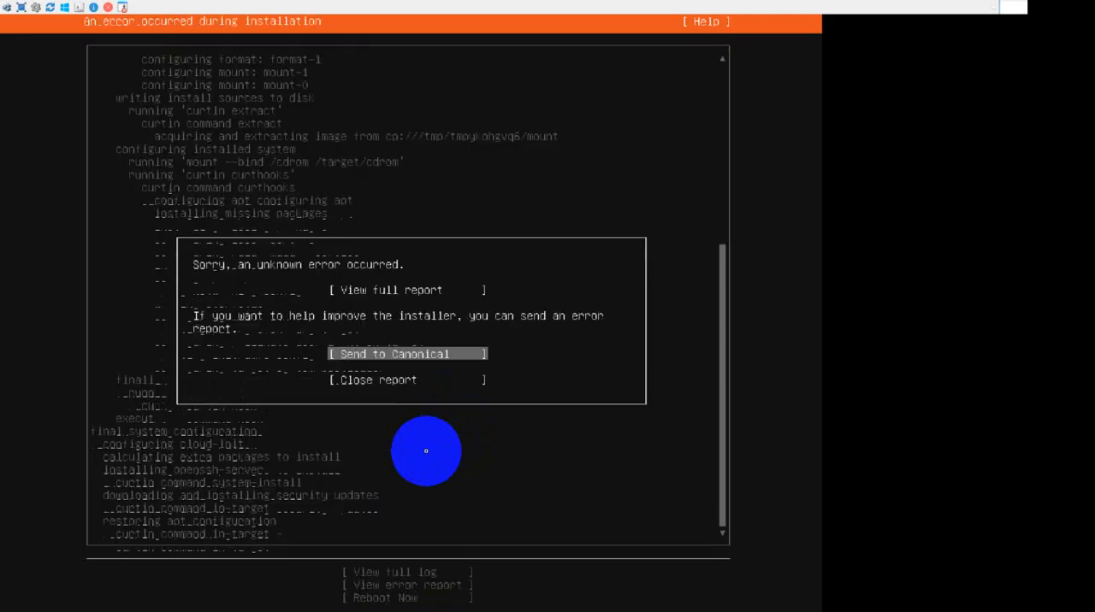
pyautogui.press('Up')
pyautogui.press('Down')
pyautogui.press('Return')
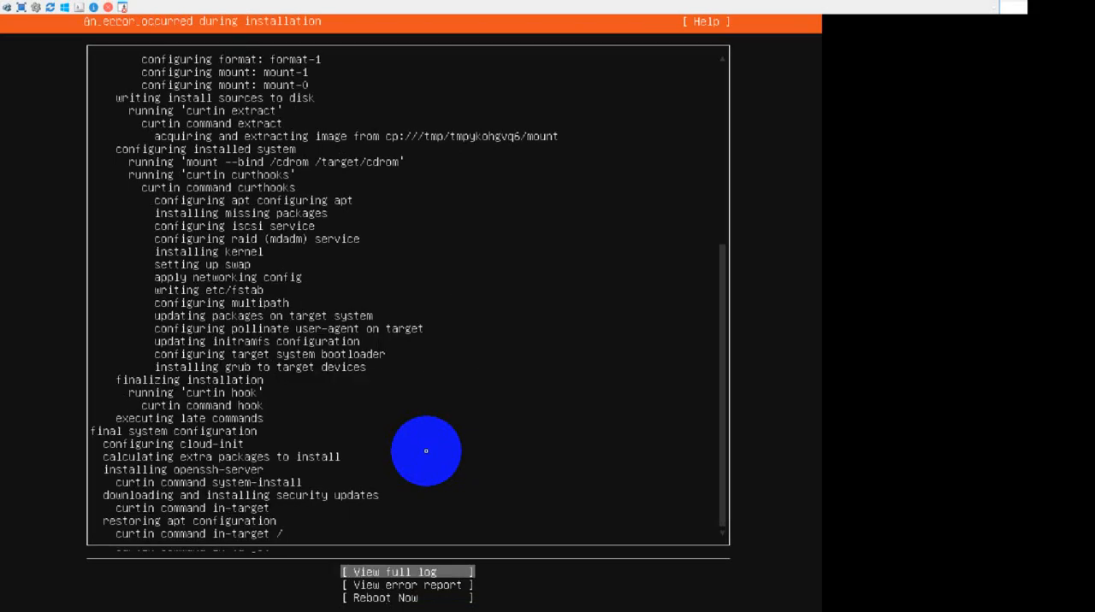
pyautogui.press('Down')
pyautogui.press('Down')
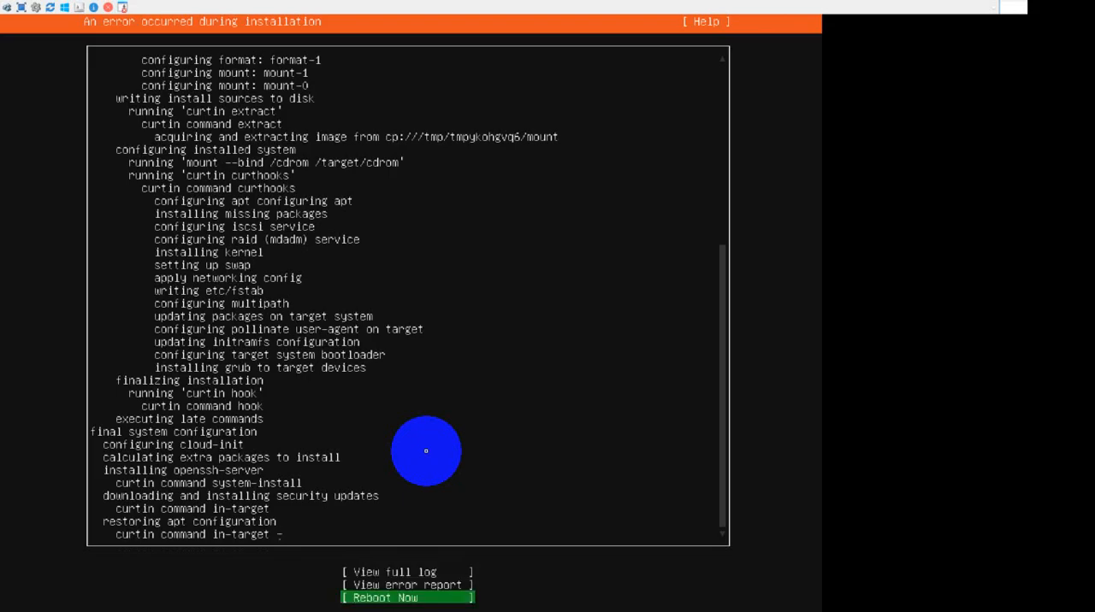
pyautogui.press('Return')
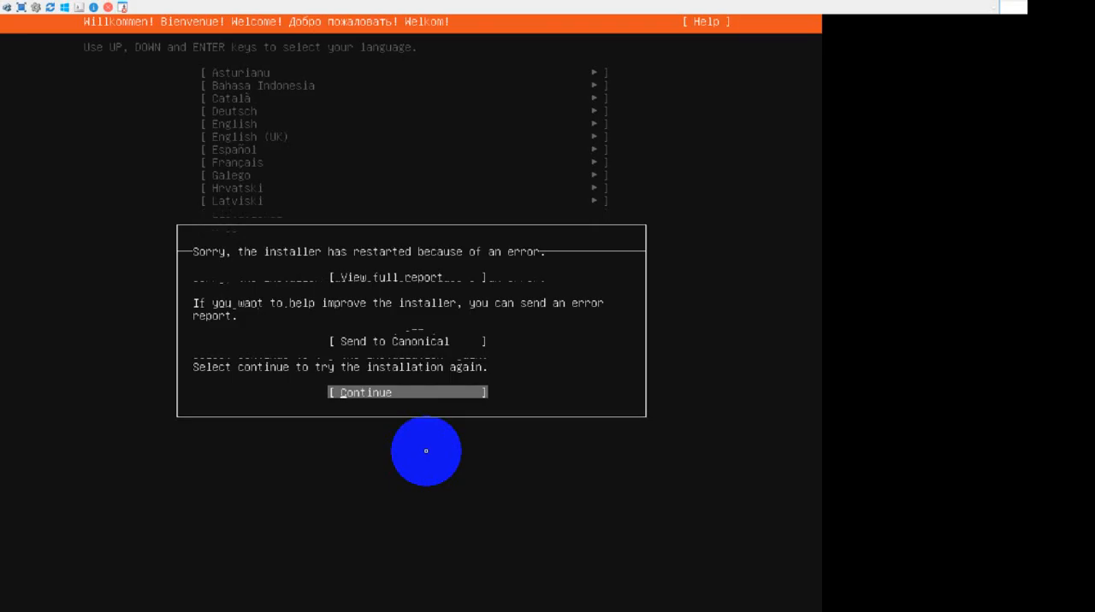
# Continue with the restarted installer, choosing English with the English (US) keyboard and accepting the static ens3 network setup.
pyautogui.press('Return')
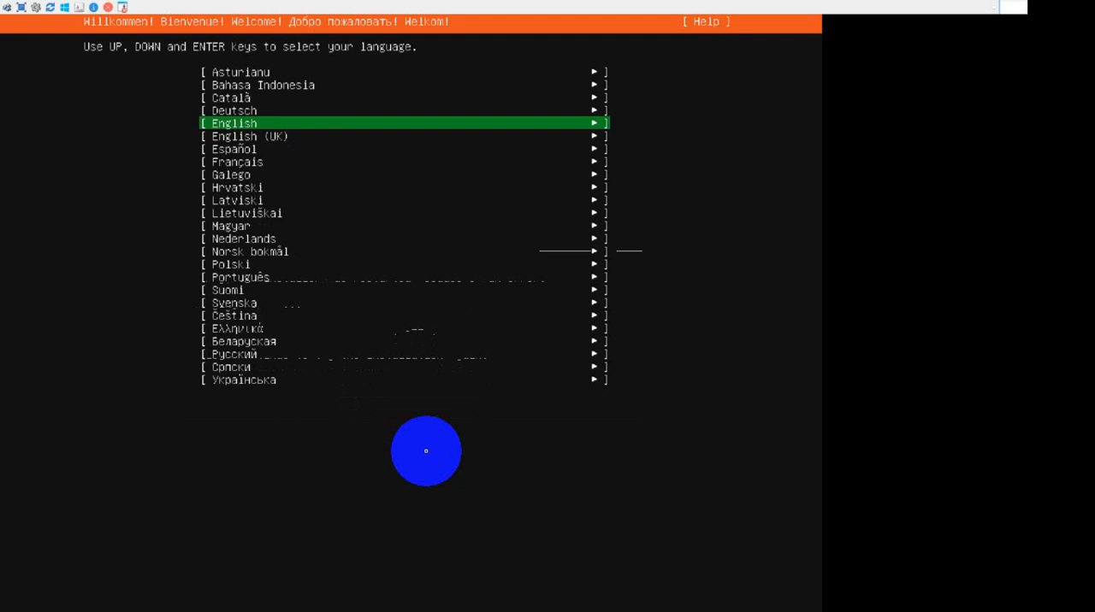
pyautogui.press('Return')
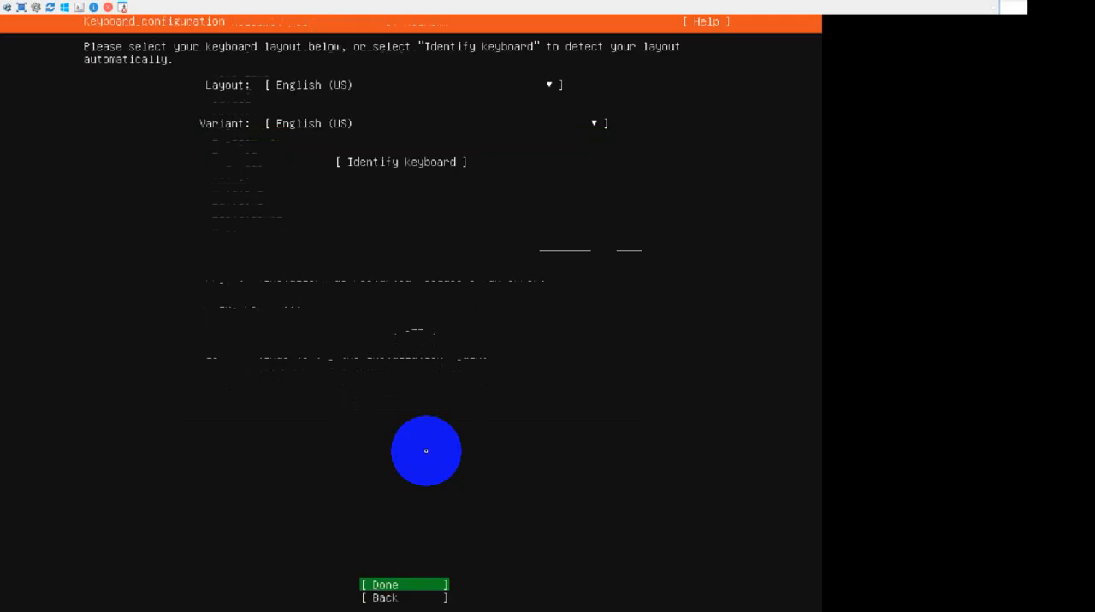
pyautogui.press('Return')
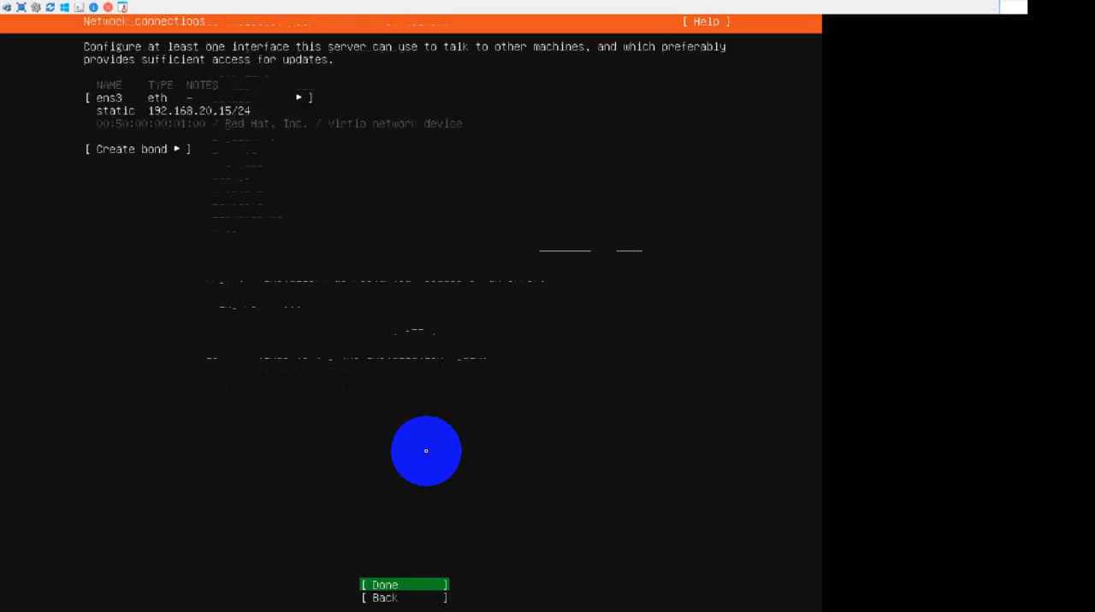
pyautogui.press('Return')
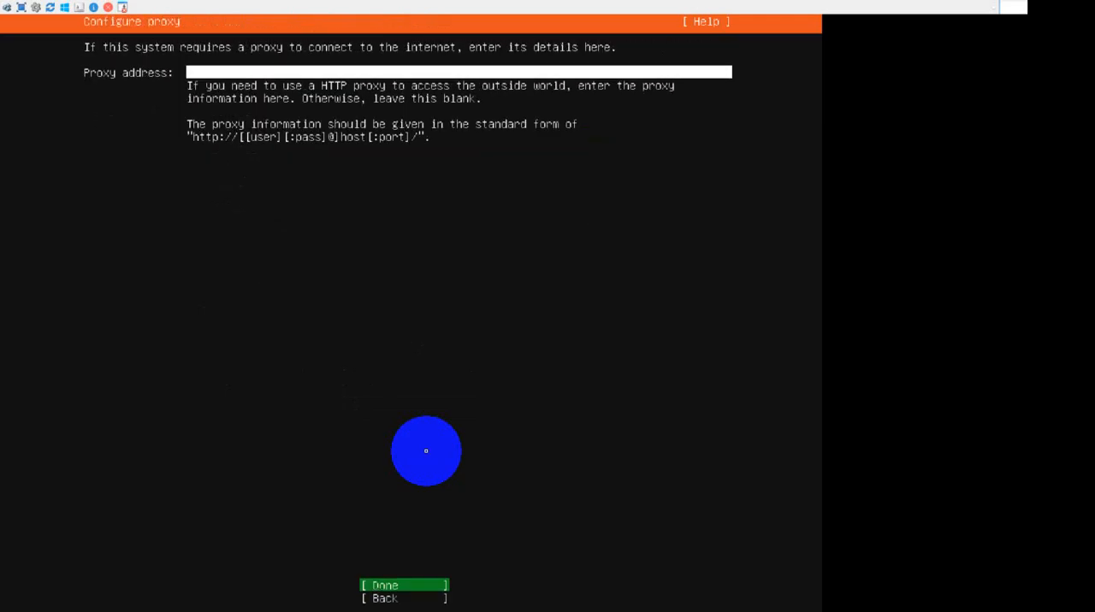
# Leave the proxy blank, keep the default archive mirror, and accept the entire-disk LVM storage layout for /dev/vda.
pyautogui.press('Return')
pyautogui.press('Return')
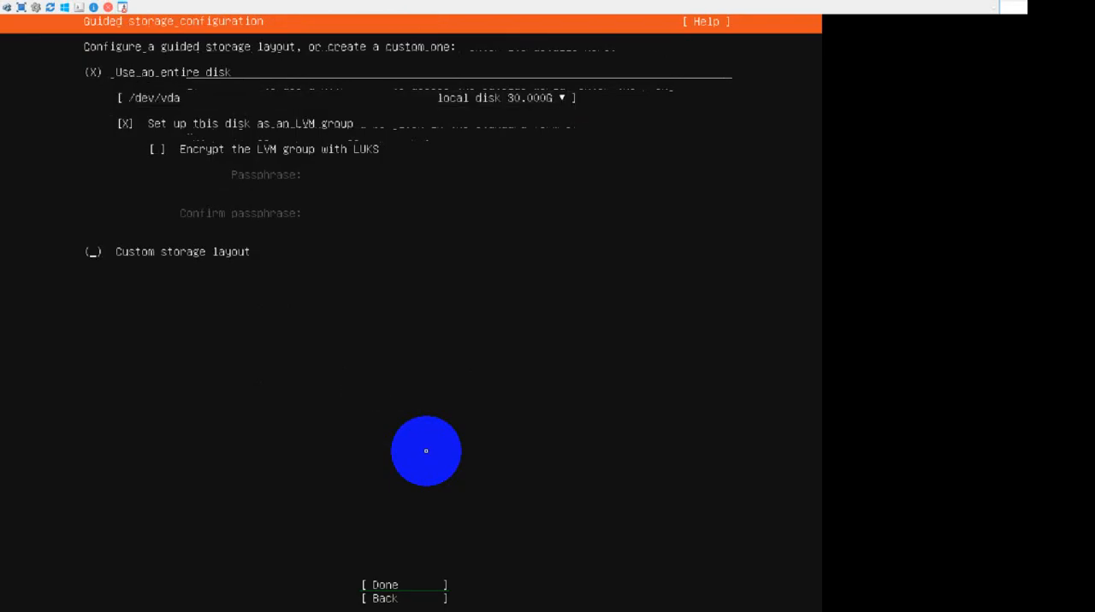
pyautogui.press('Return')
pyautogui.press('Return')
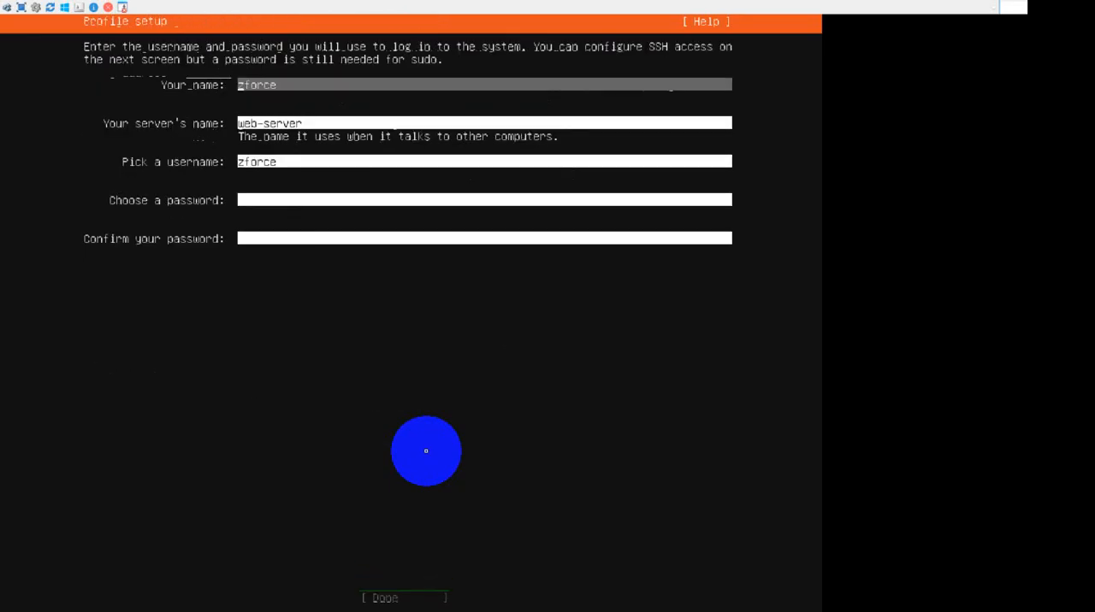
# Enter and confirm the account password in the profile setup, and accept the OpenSSH server installation without importing an SSH identity.
pyautogui.press('Tab')
pyautogui.press('Tab')
pyautogui.press('Tab')
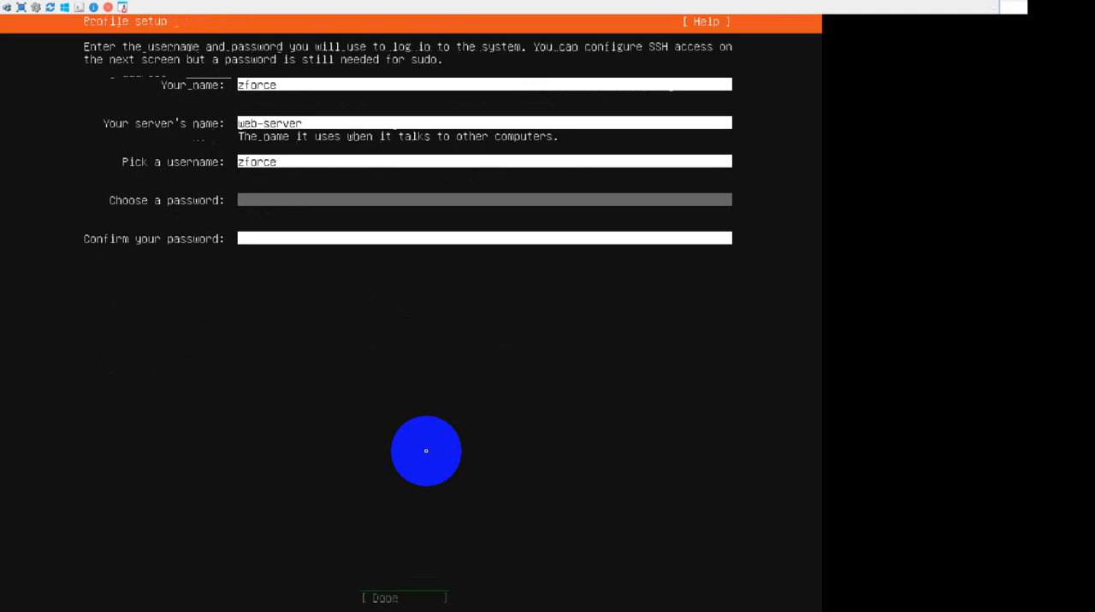
pyautogui.write('****')
pyautogui.press('Tab')
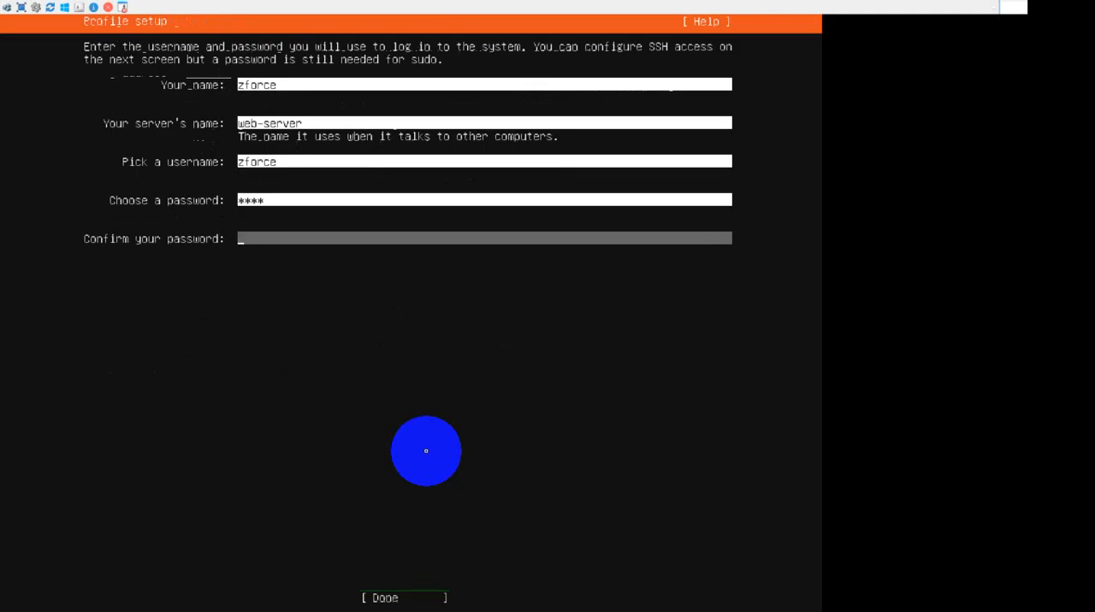
pyautogui.write('****')
pyautogui.press('Tab')
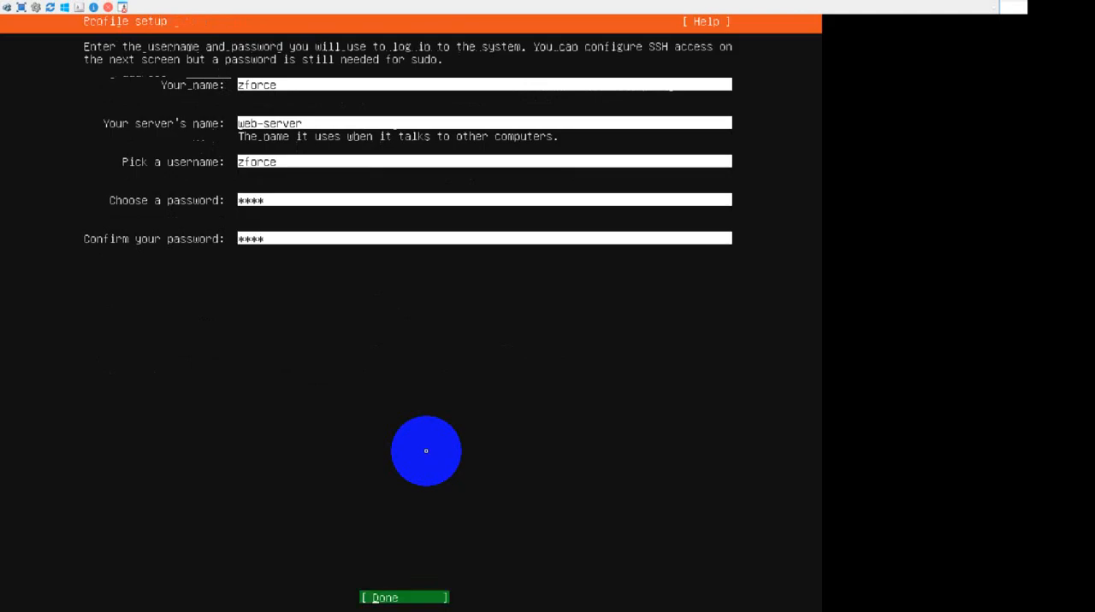
pyautogui.press('Return')
pyautogui.press('Tab')
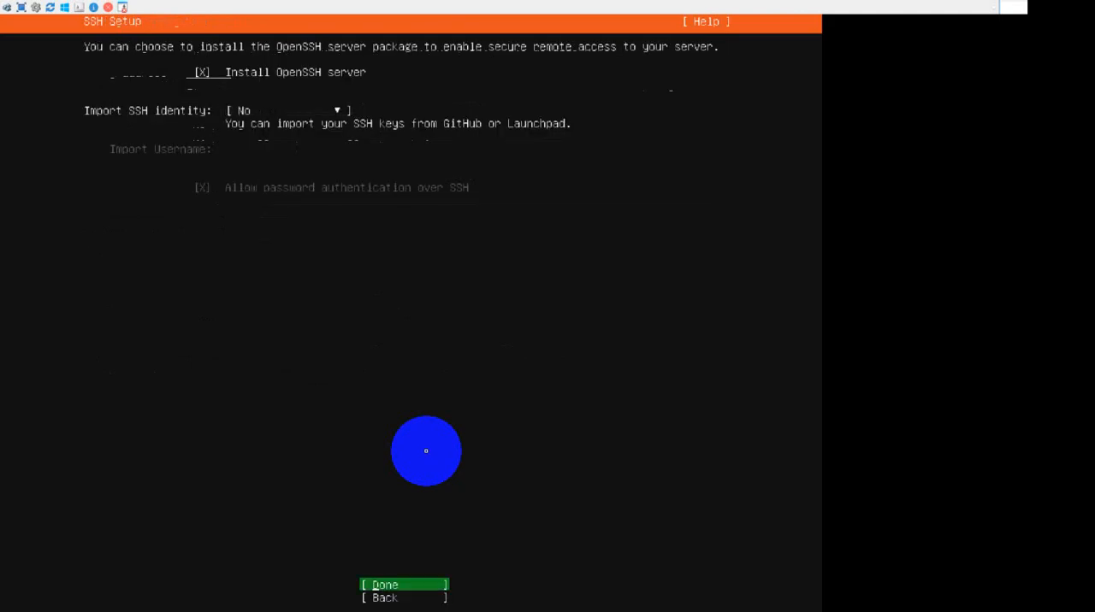
pyautogui.press('Return')
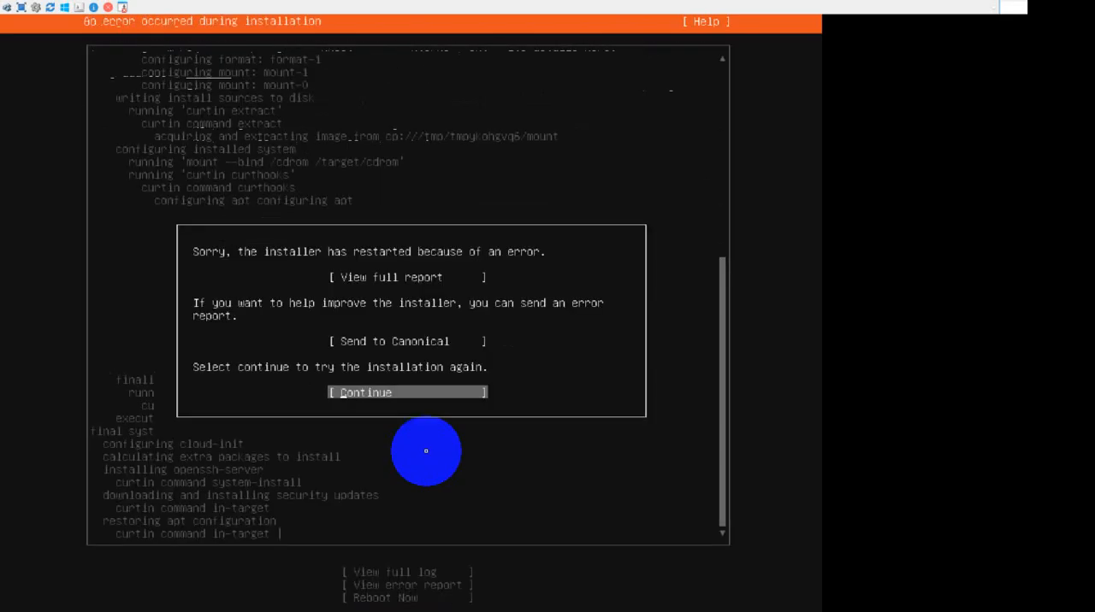
# Dismiss the installer error report and reboot the system, confirming the removal of the installation medium.
pyautogui.press('Return')
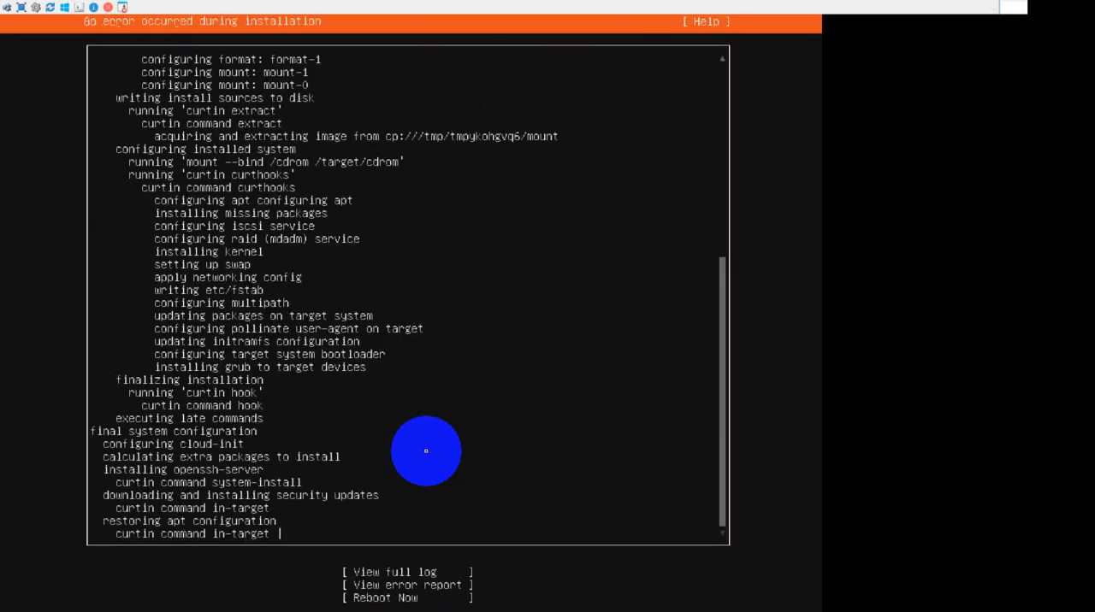
pyautogui.press('Tab')
pyautogui.press('Tab')
pyautogui.press('Tab')
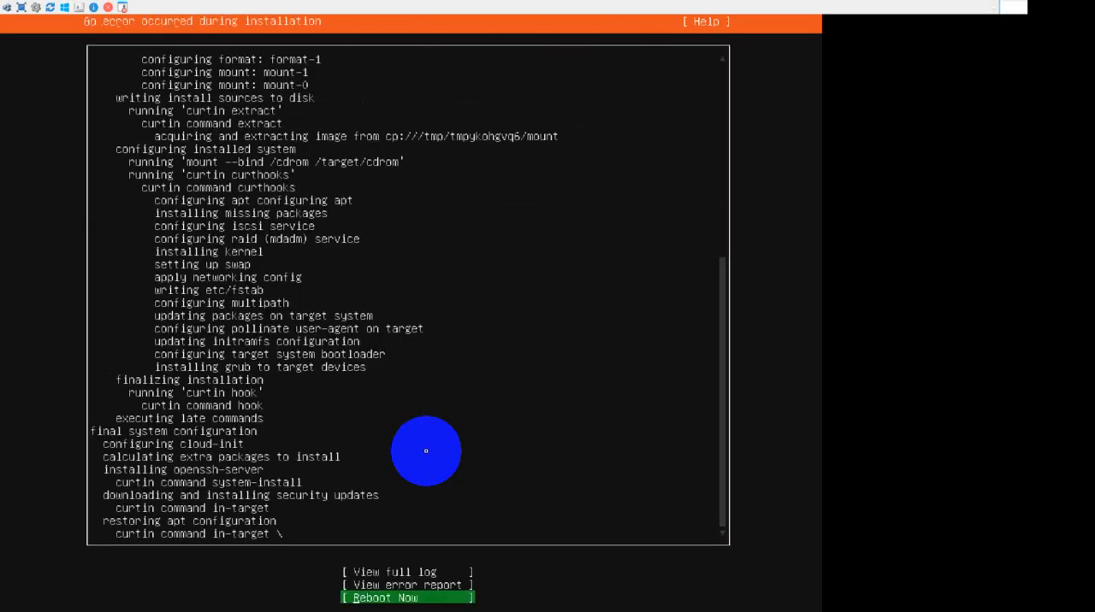
pyautogui.press('Return')
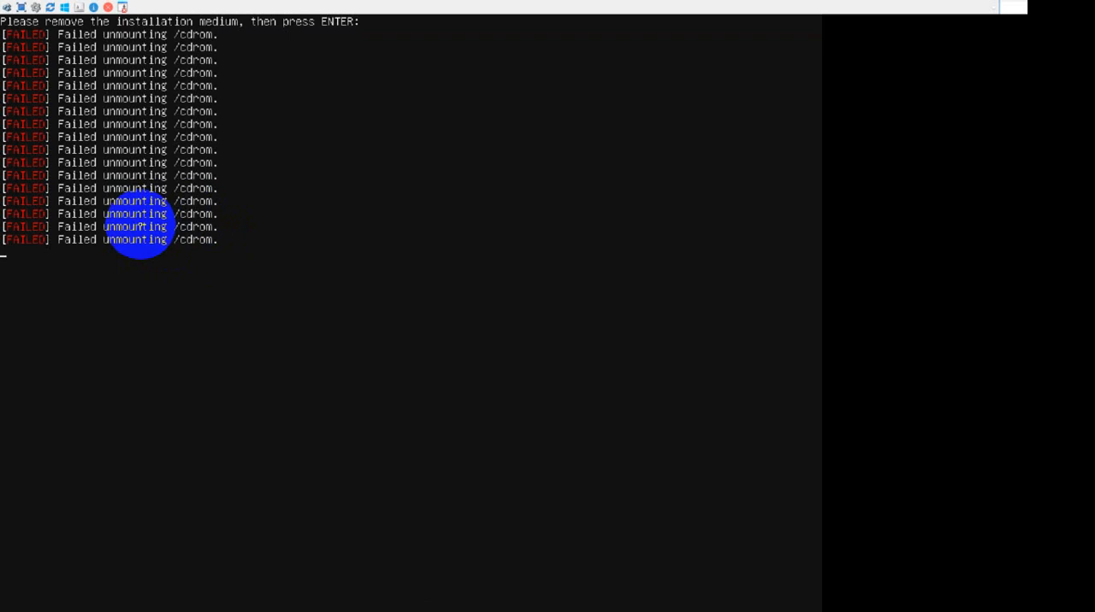
pyautogui.click(276, 248)
pyautogui.press('Return')
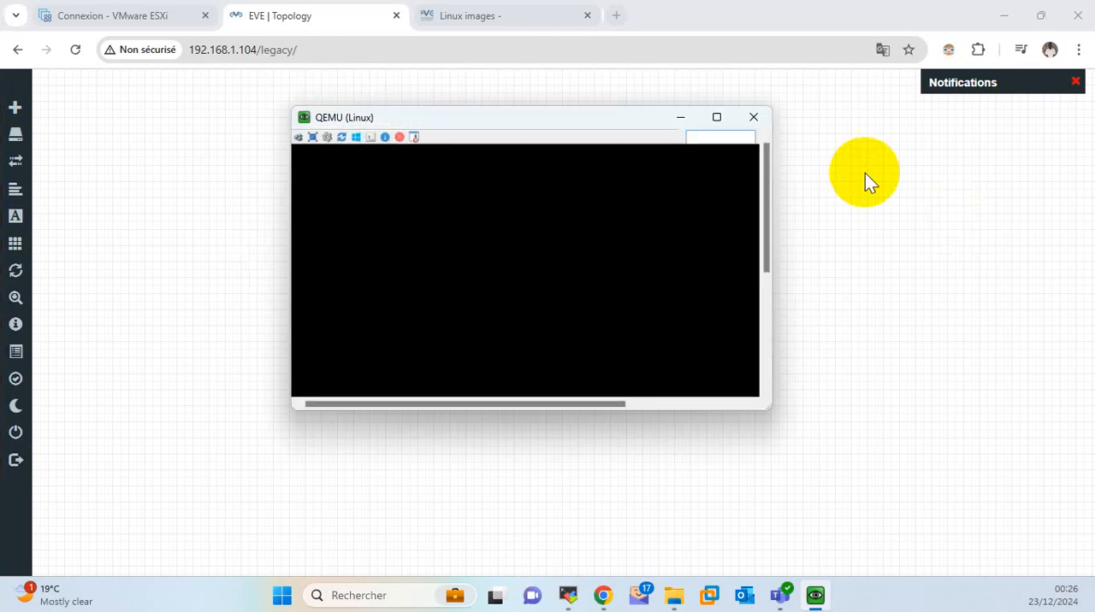
# Maximize the Linux node's console and log in to web-server with the account username and password.
pyautogui.click(716, 119)
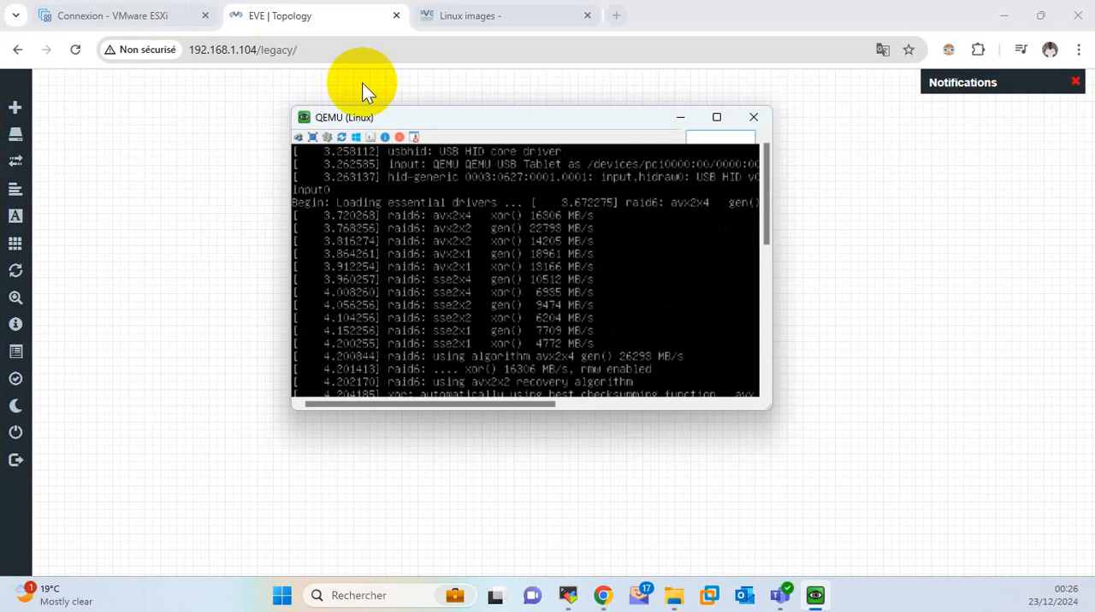
pyautogui.click(706, 135)
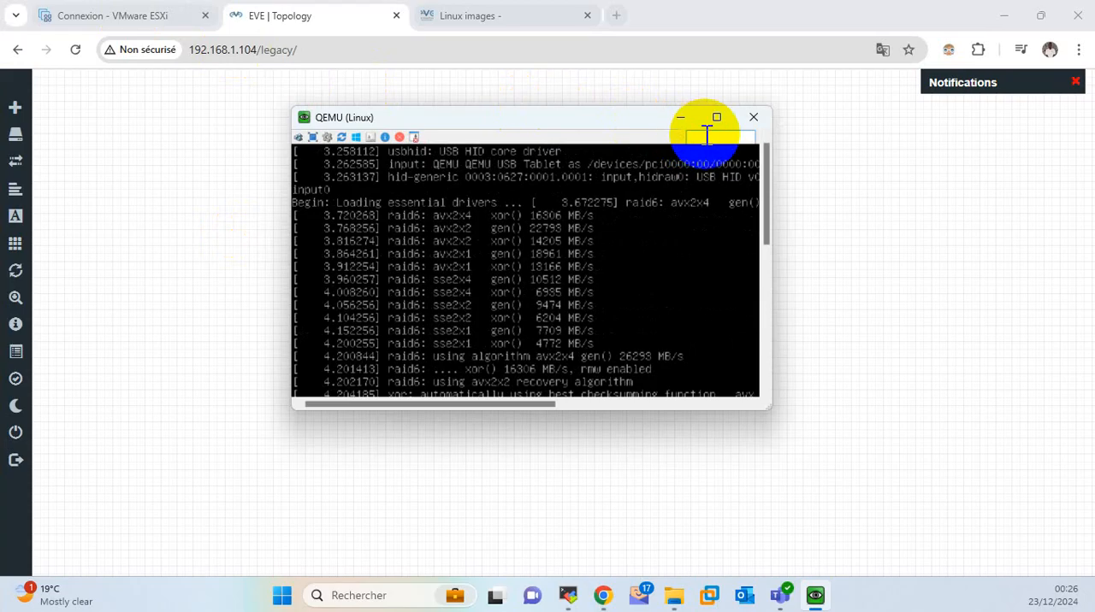
pyautogui.click(716, 117)
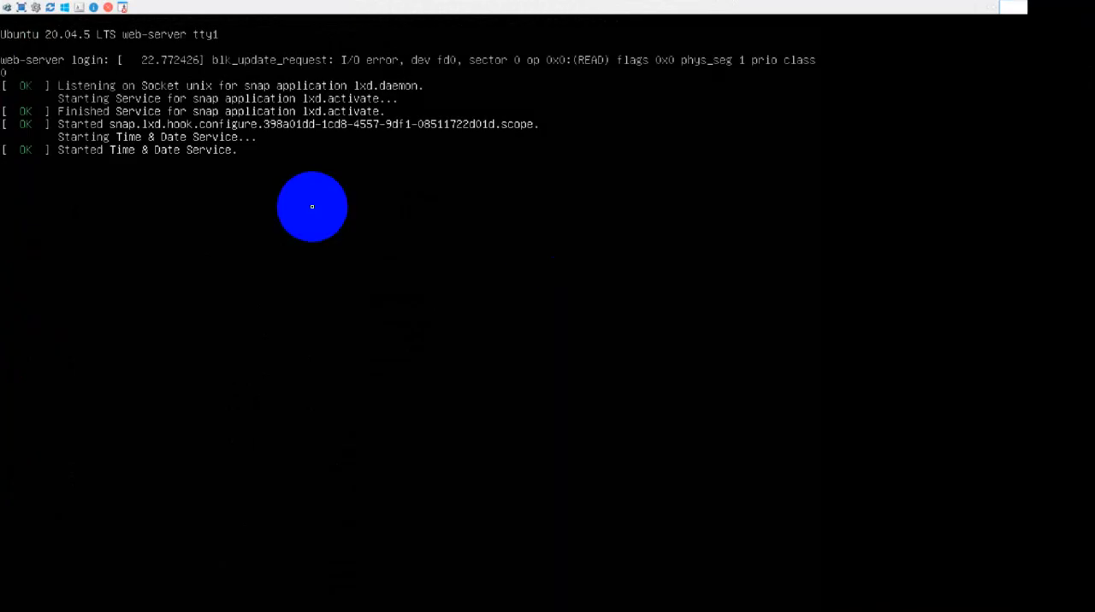
pyautogui.press('Return')
pyautogui.write('zforce')
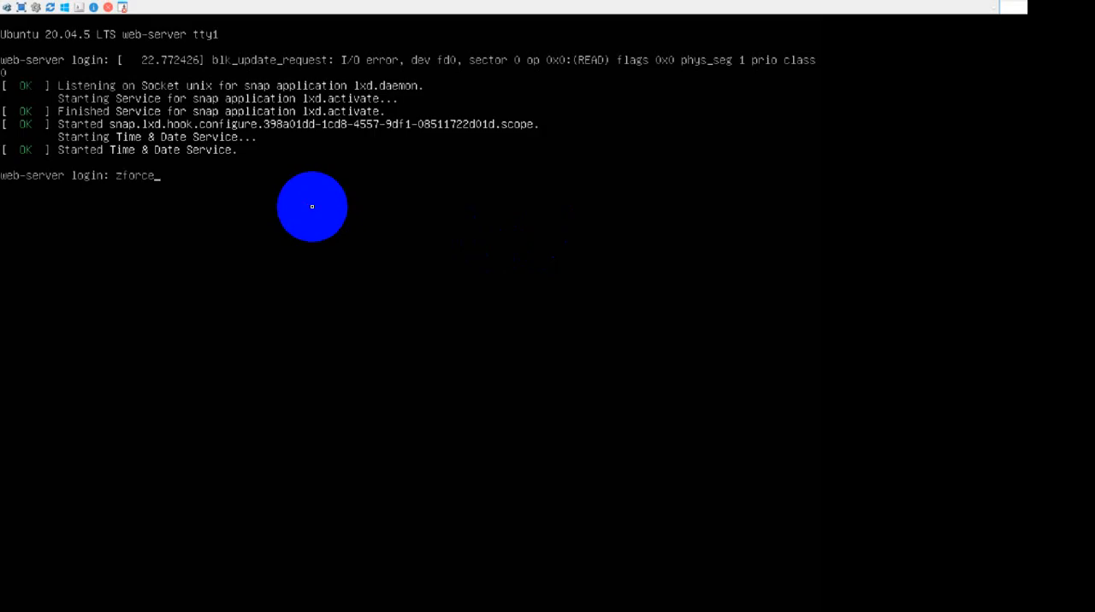
pyautogui.press('Return')
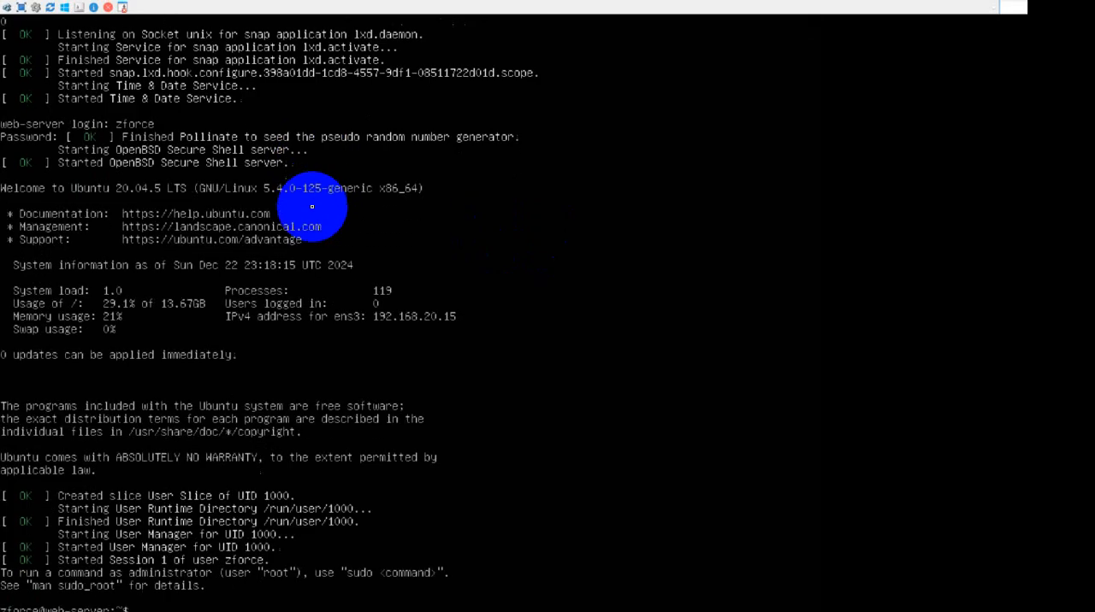
# Clear the terminal at the shell prompt and close the Linux node's full-screen console window.
pyautogui.press('Return')
pyautogui.press('Return')
pyautogui.press('Return')
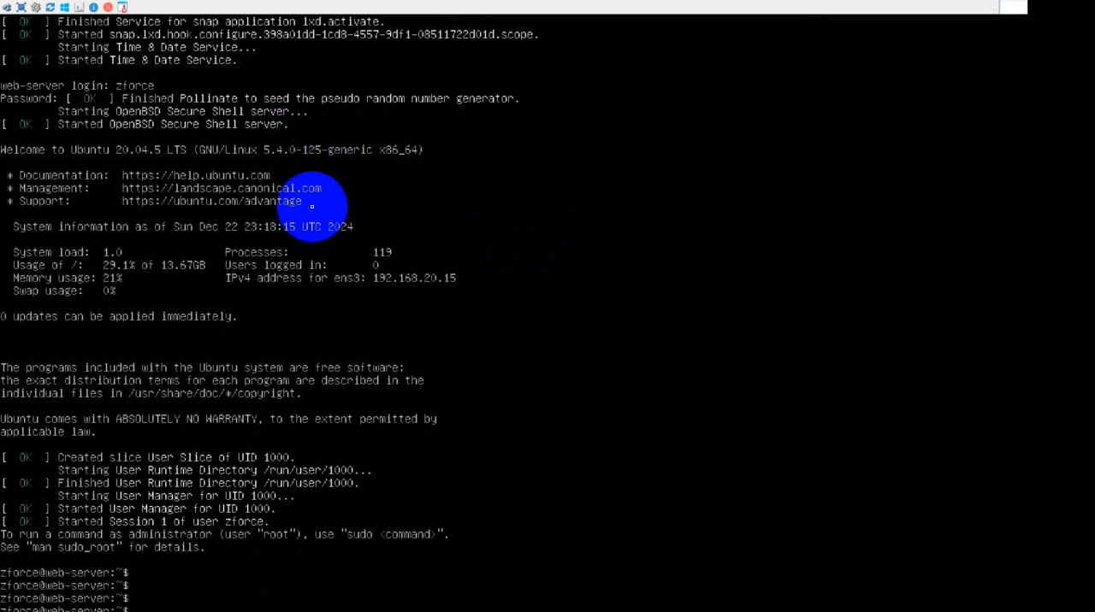
pyautogui.hotkey('ctrl', 'l')
pyautogui.press('Return')
pyautogui.press('Return')
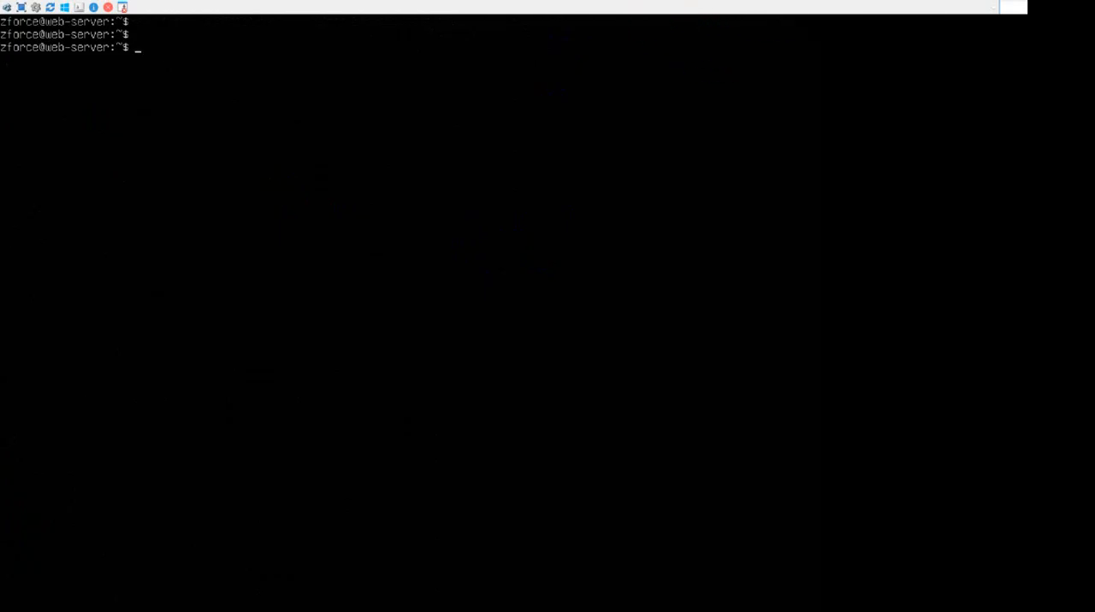
pyautogui.moveTo(264, 3)
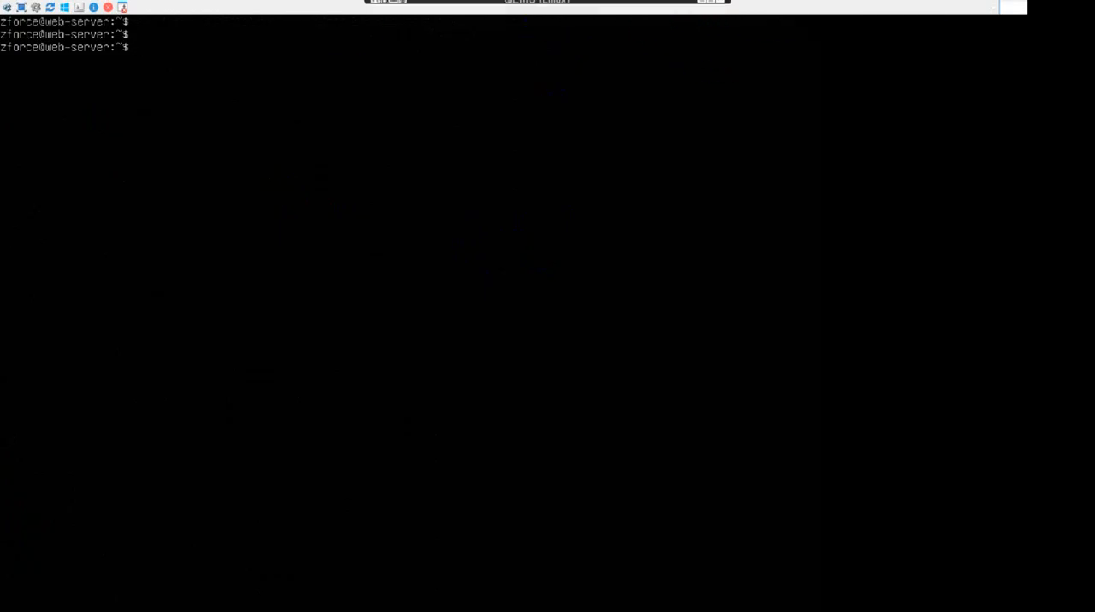
pyautogui.click(712, 6)
pyautogui.click(756, 117)
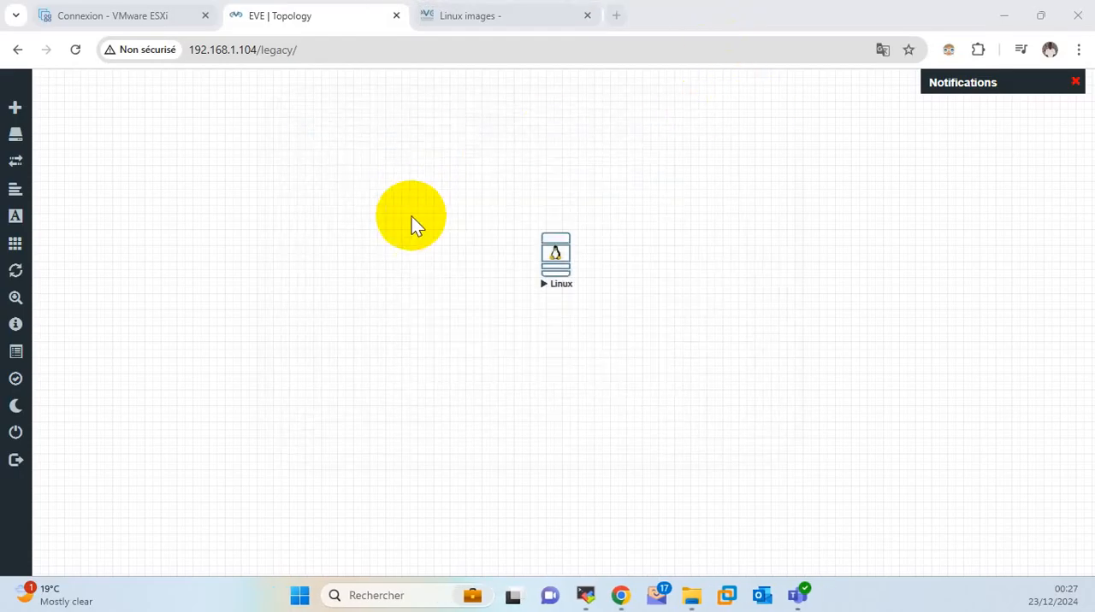
# Add a Linux node using the linux-ubuntu-desktop-16.04.02 image with 1024 MB of RAM to the topology.
pyautogui.rightClick(432, 190)
pyautogui.click(464, 221)
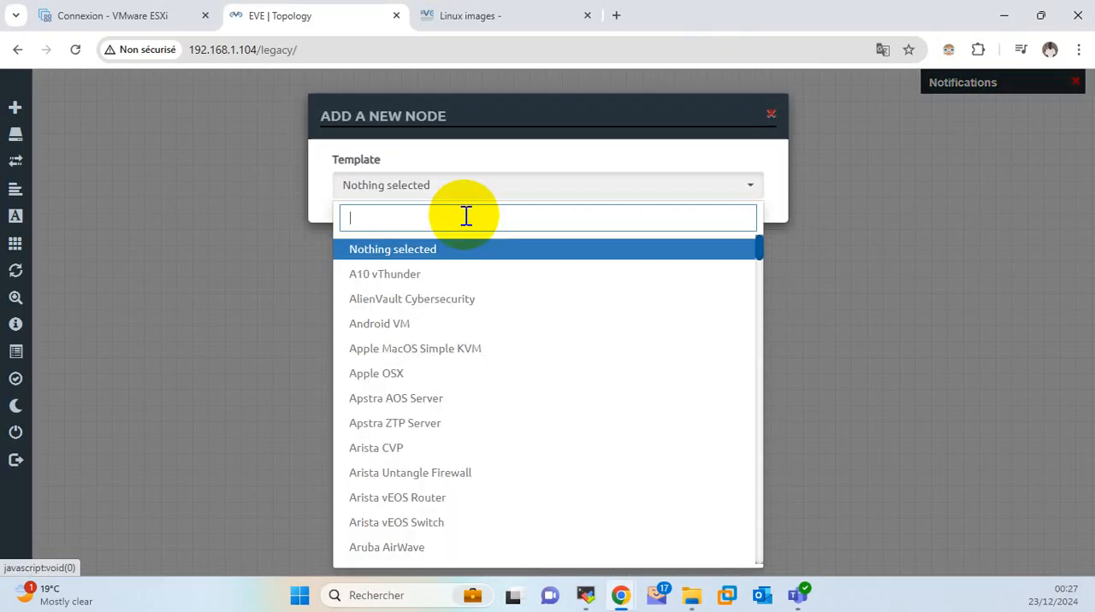
pyautogui.write('linu')
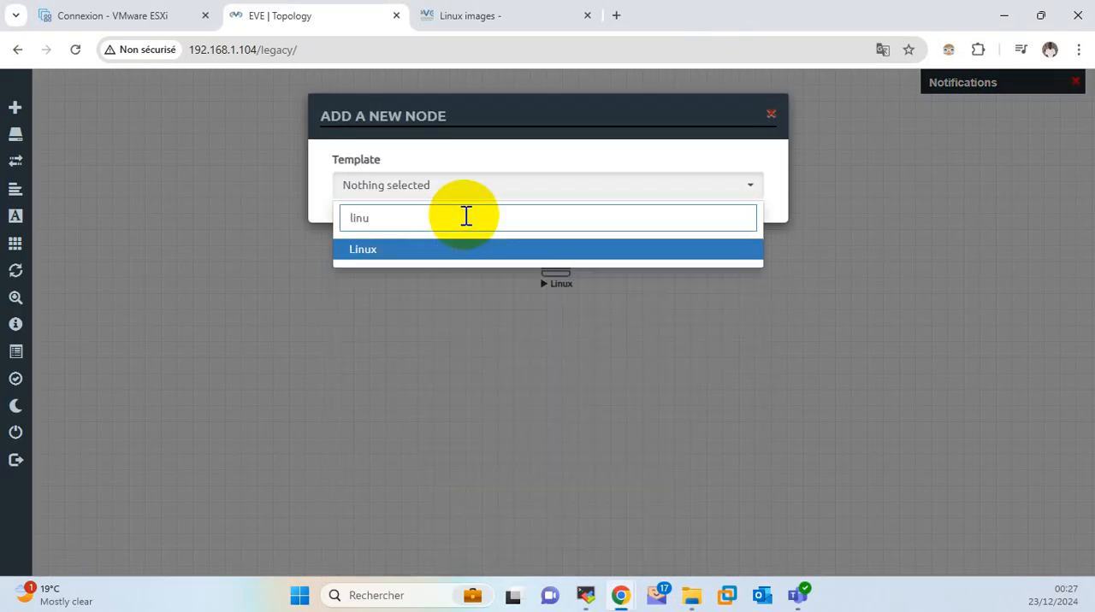
pyautogui.press('Return')
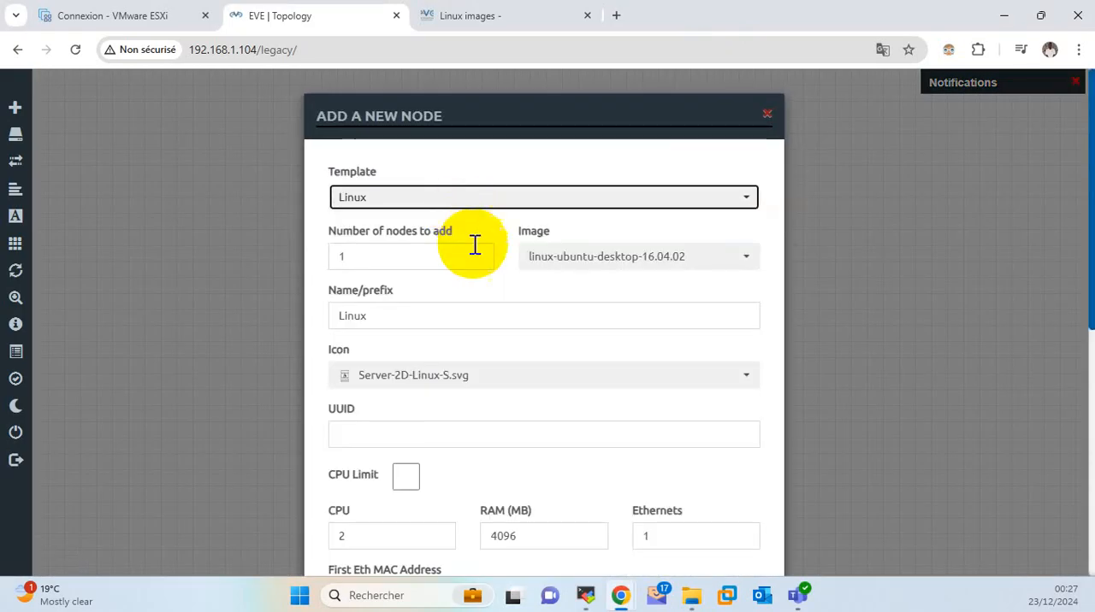
pyautogui.scroll(-2, 521, 418)
pyautogui.doubleClick(511, 377)
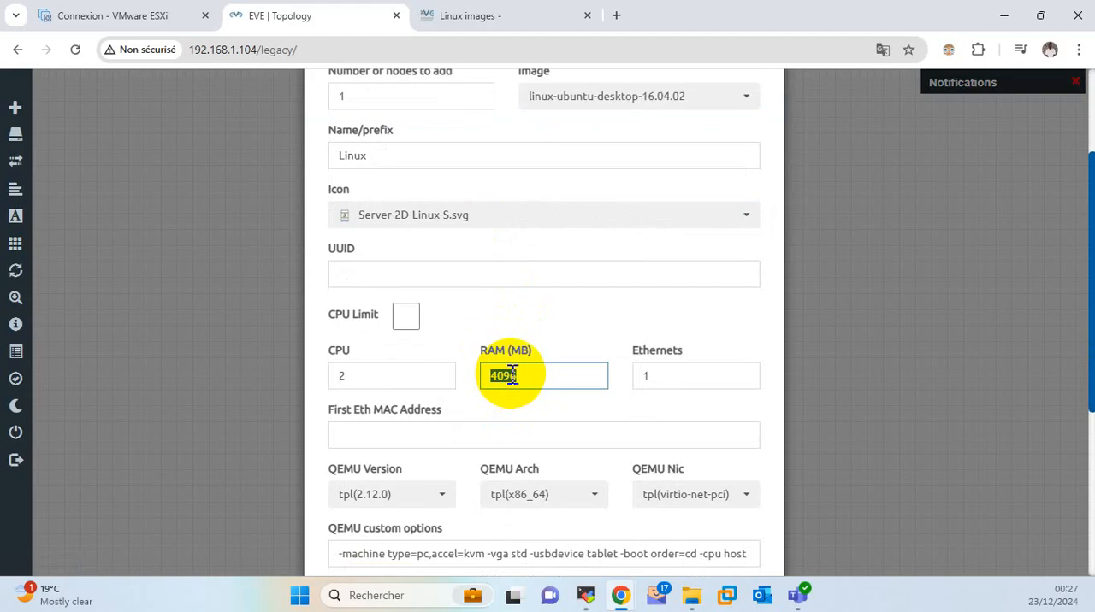
pyautogui.write('1024')
pyautogui.scroll(-4, 513, 372)
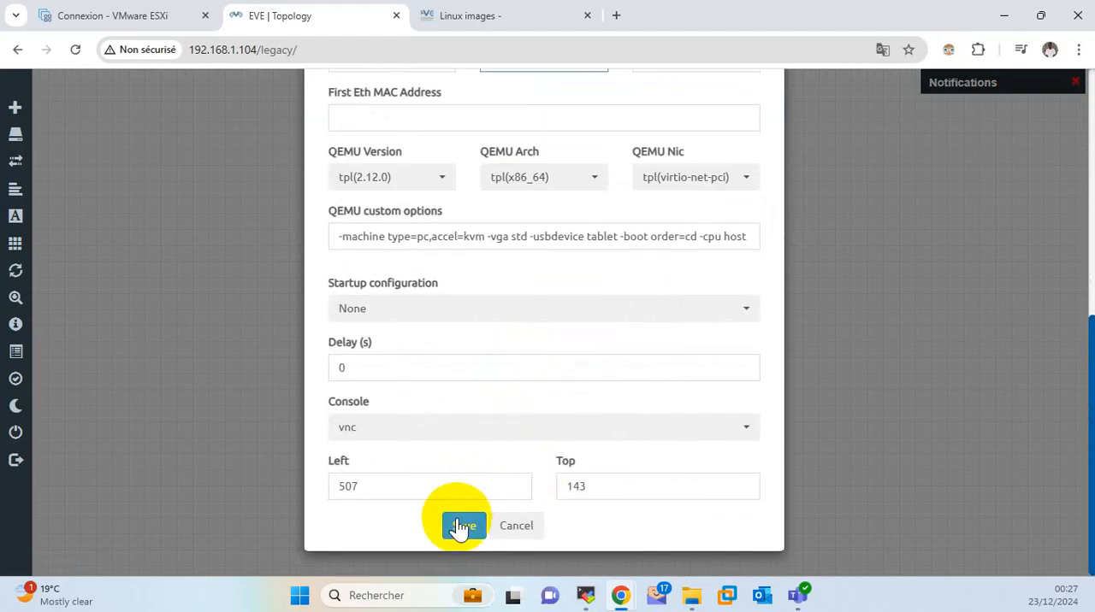
pyautogui.click(462, 525)
# Move the new Linux node farther away from the existing node and start it.
pyautogui.moveTo(462, 210); pyautogui.dragTo(256, 225)
pyautogui.rightClick(256, 225)
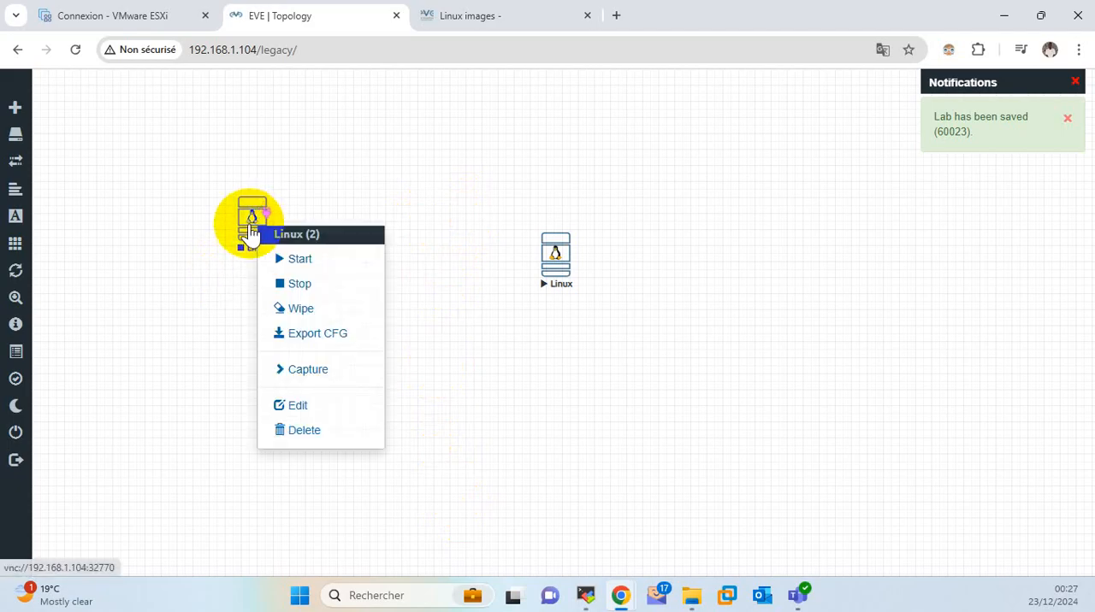
pyautogui.click(285, 261)
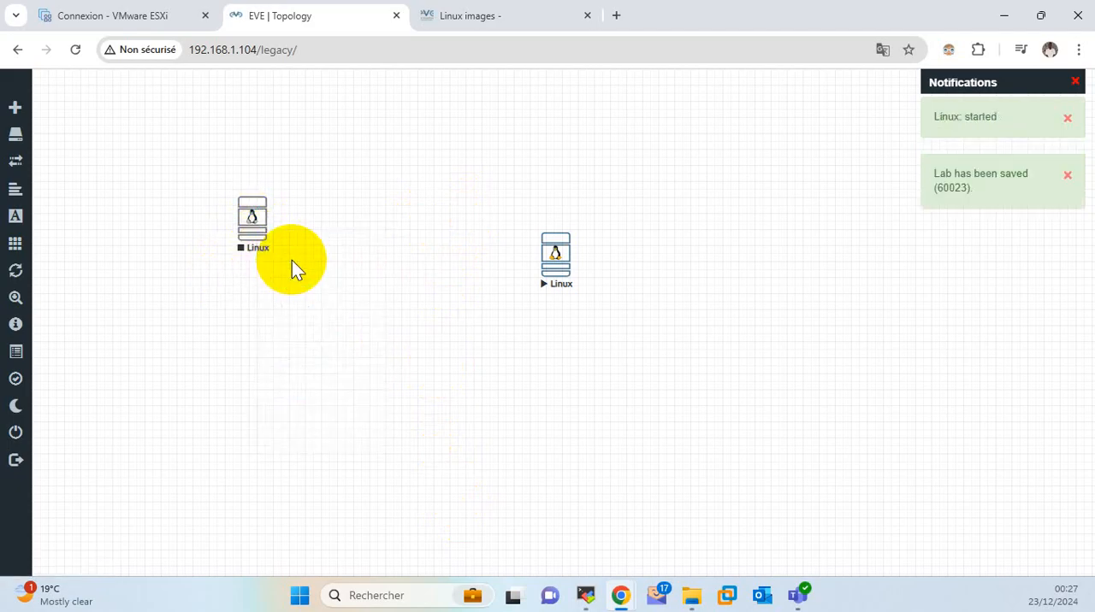
# Open the new node's VNC console with ultravnc_wrapper, examine how it boots, and close the console.
pyautogui.click(268, 221)
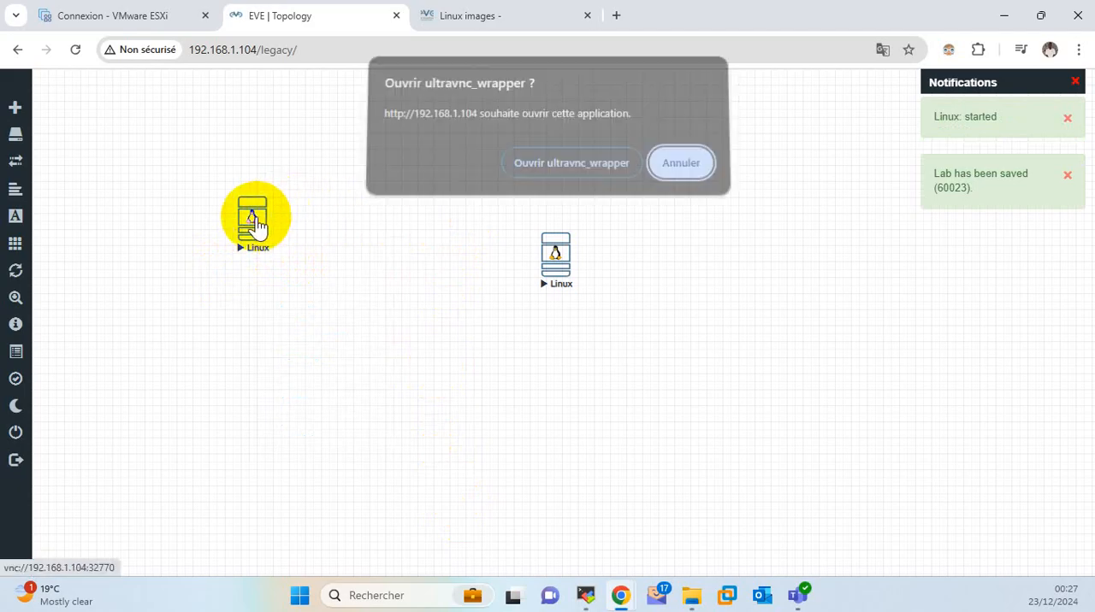
pyautogui.click(588, 172)
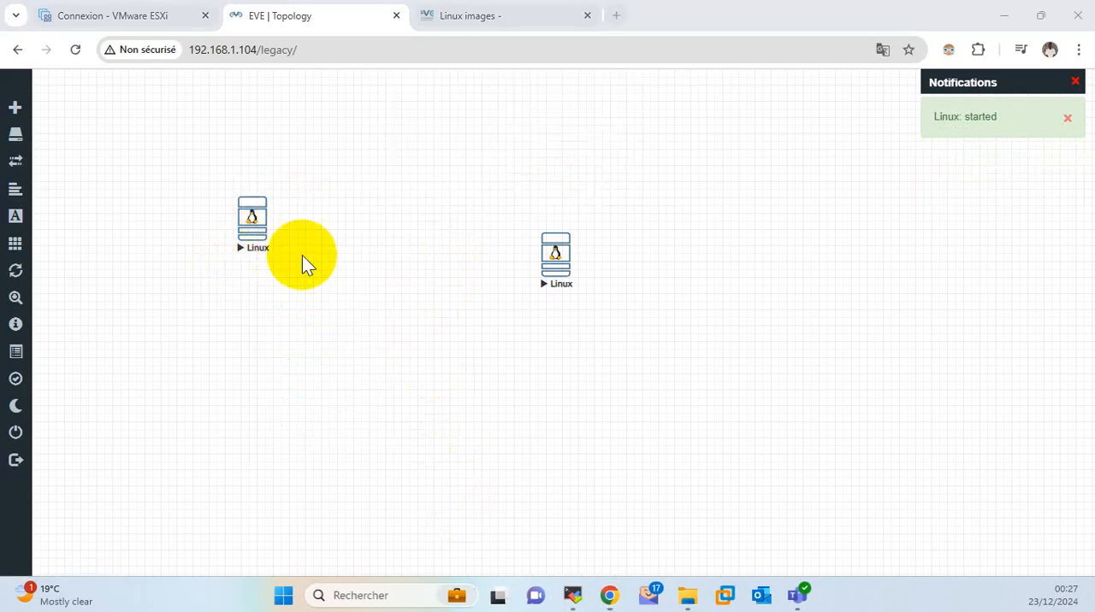
pyautogui.moveTo(52, 185); pyautogui.dragTo(806, 122)
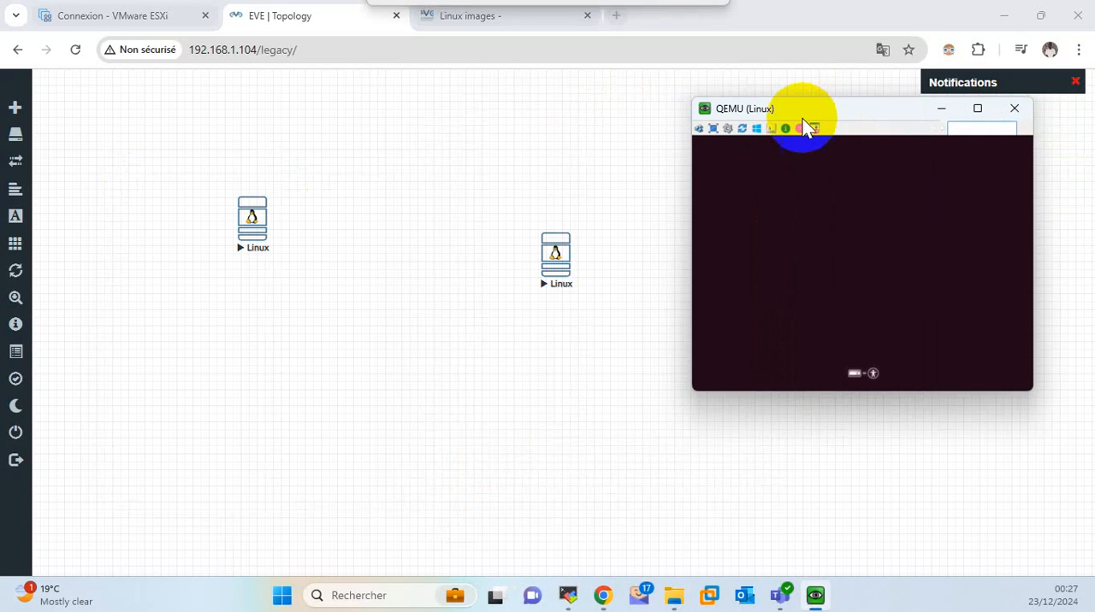
pyautogui.click(536, 257)
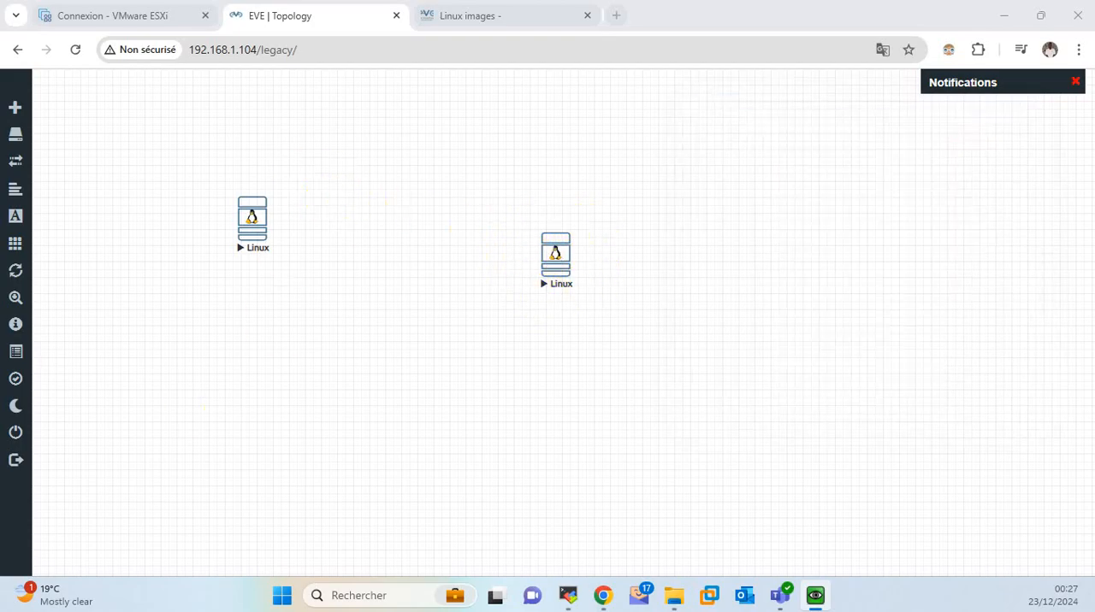
pyautogui.moveTo(327, 236); pyautogui.dragTo(647, 163)
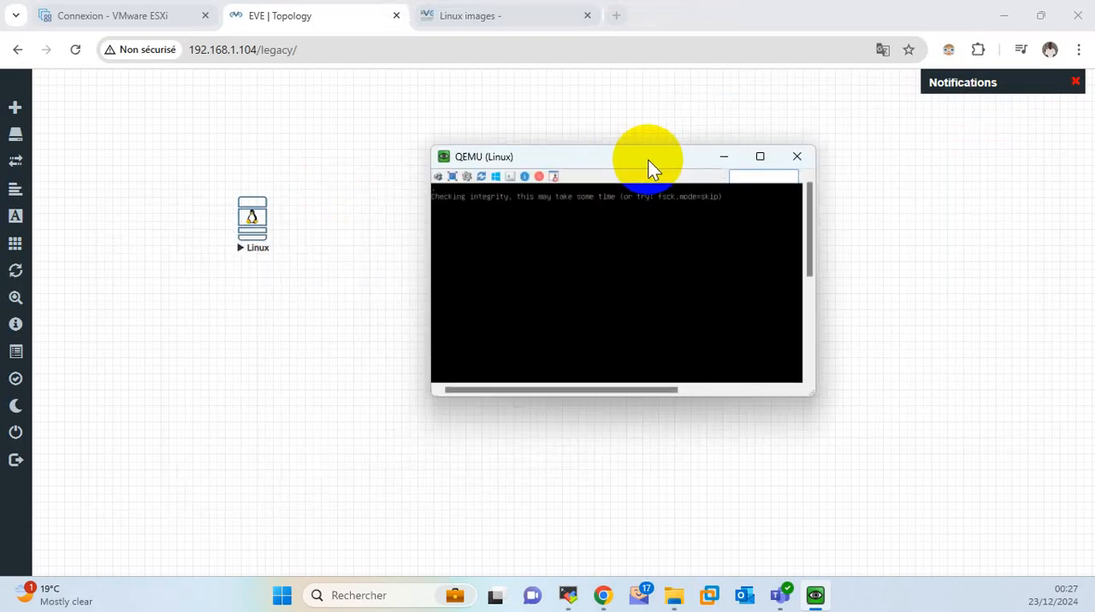
pyautogui.click(795, 159)
# Stop the newly added Linux node and delete it from the topology, leaving the original node selected.
pyautogui.rightClick(253, 224)
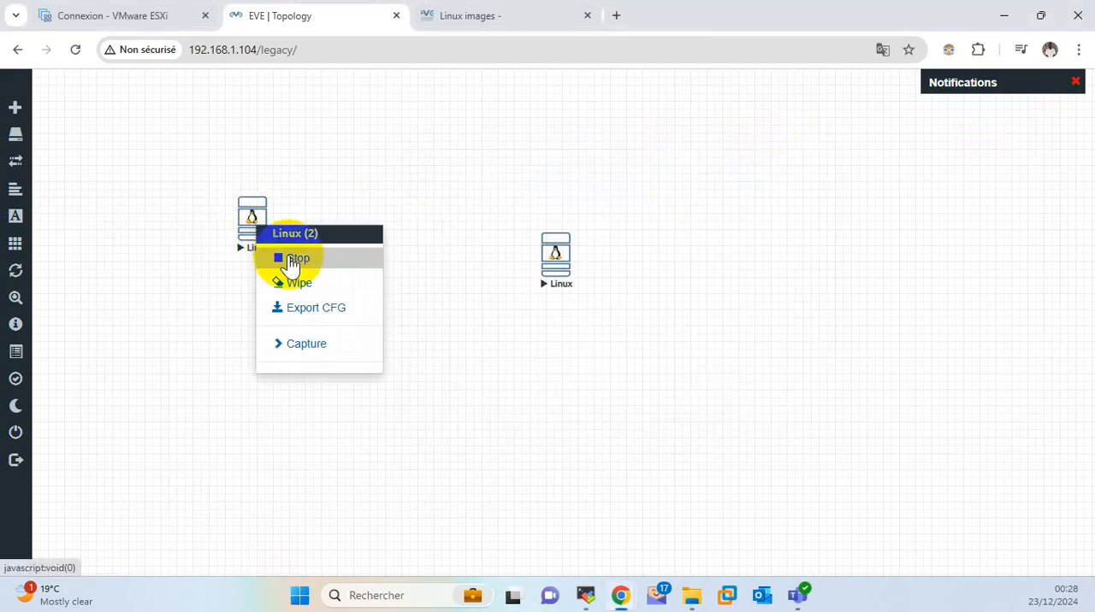
pyautogui.click(298, 259)
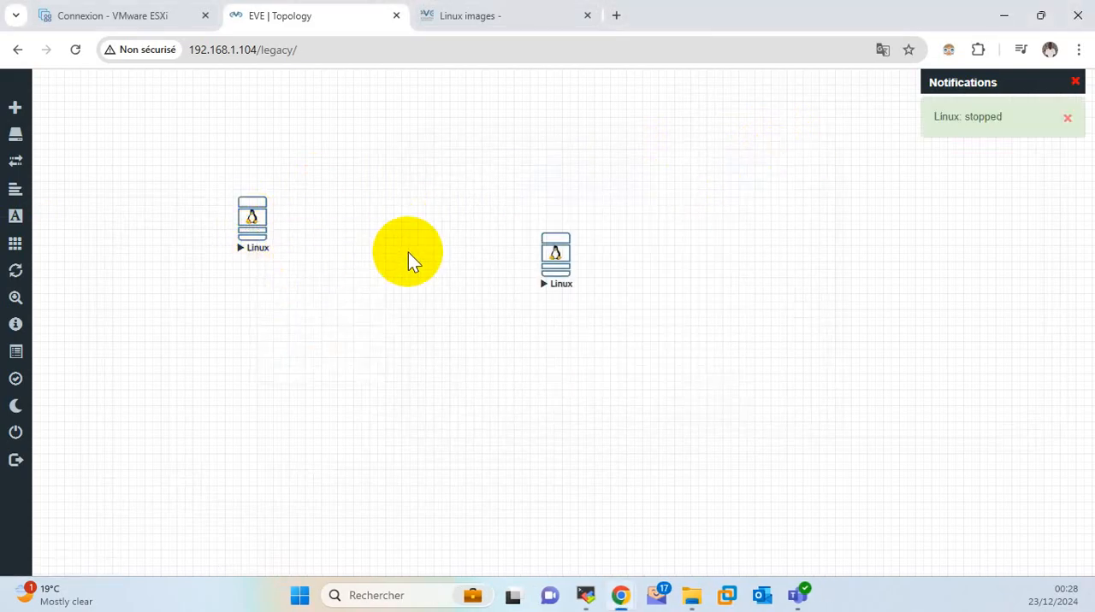
pyautogui.rightClick(263, 231)
pyautogui.click(329, 432)
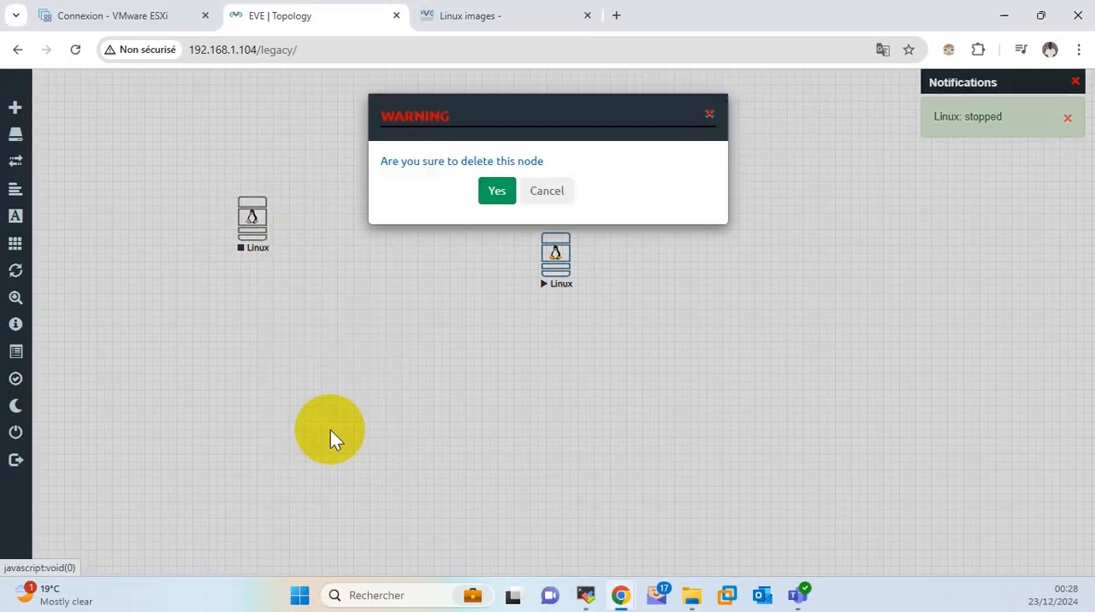
pyautogui.click(497, 193)
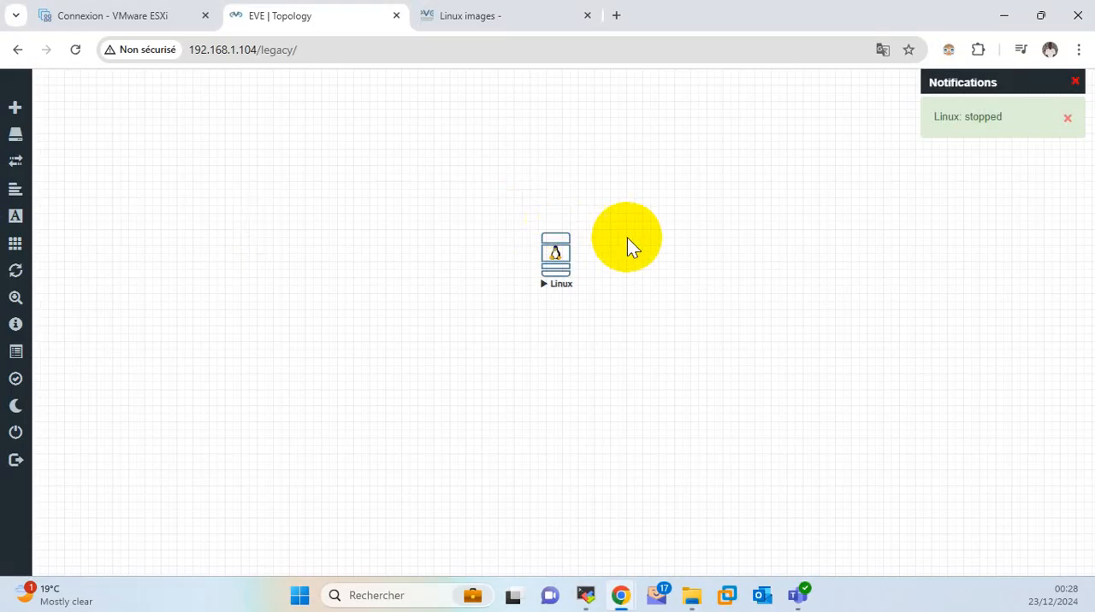
pyautogui.moveTo(531, 199); pyautogui.dragTo(608, 317)
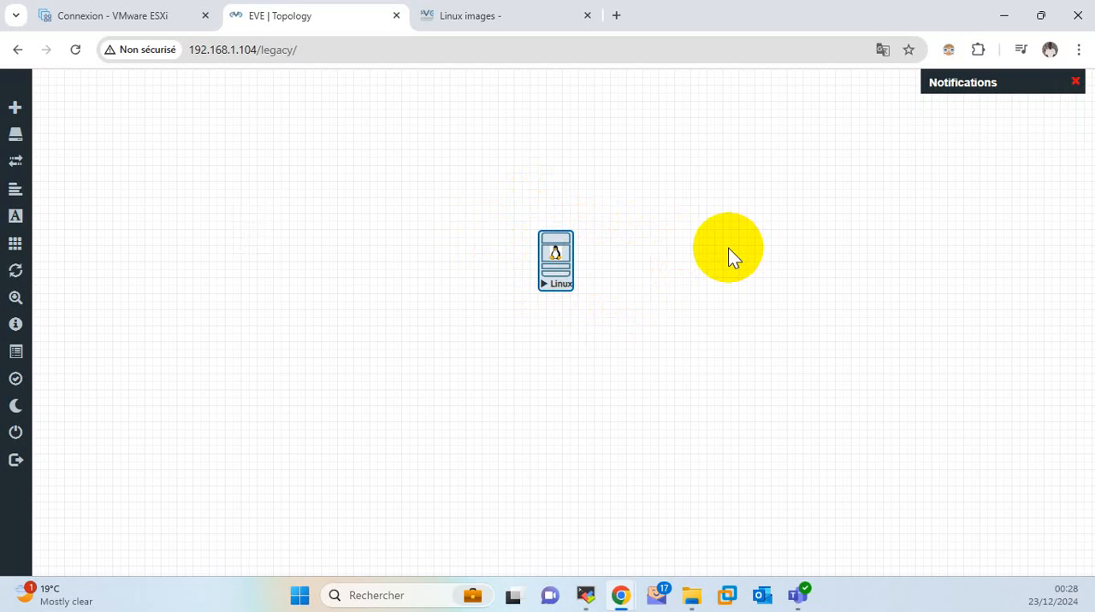
# Return to the Linux images guide and examine step 10 on removing cdrom.iso from the image folder.
pyautogui.click(528, 273)
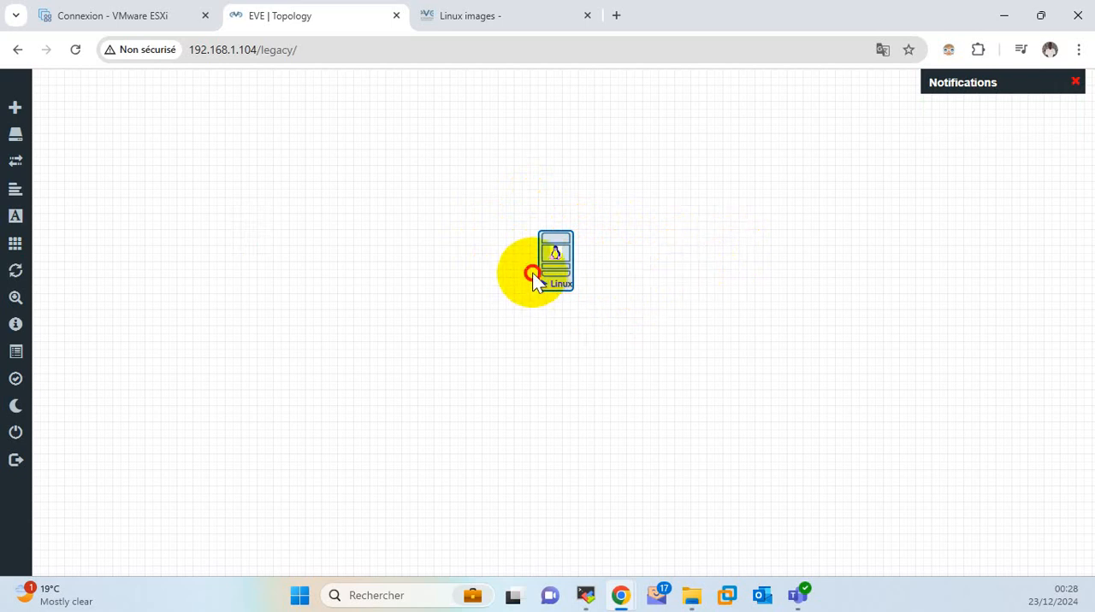
pyautogui.click(519, 19)
pyautogui.scroll(-1, 440, 317)
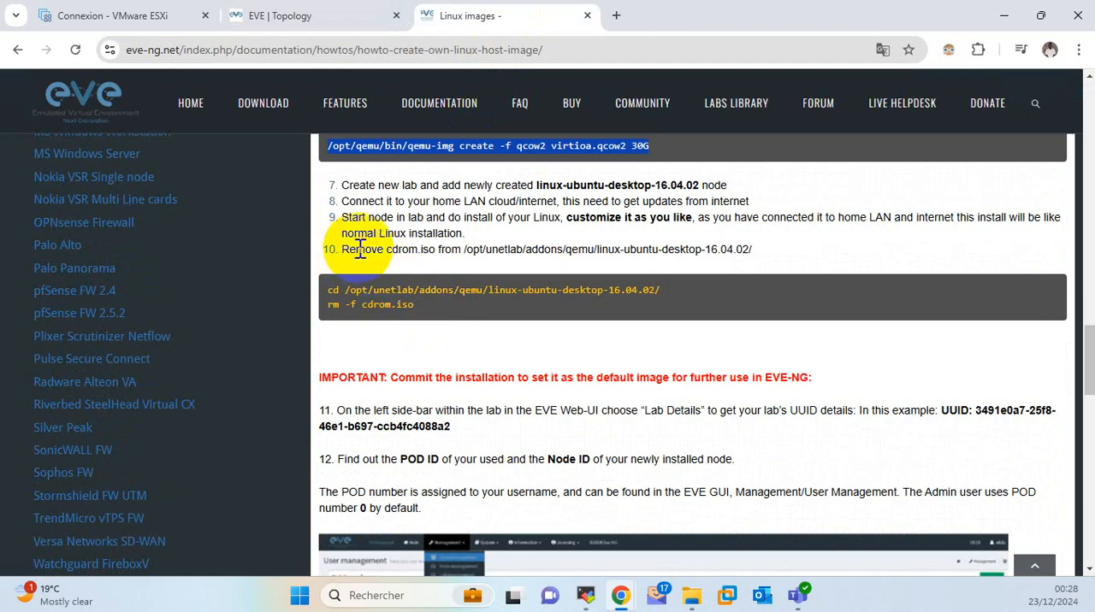
pyautogui.moveTo(341, 248); pyautogui.dragTo(441, 248)
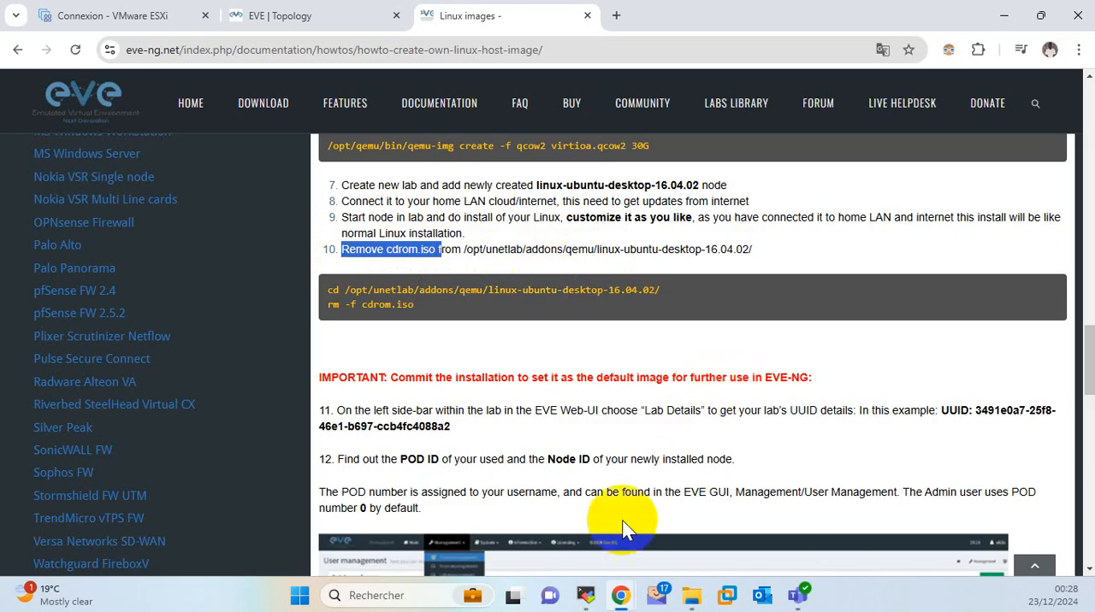
# Switch to the MobaXterm terminal and list the files in the linux-ubuntu-desktop-16.04.02 folder.
pyautogui.click(587, 594)
pyautogui.click(579, 366)
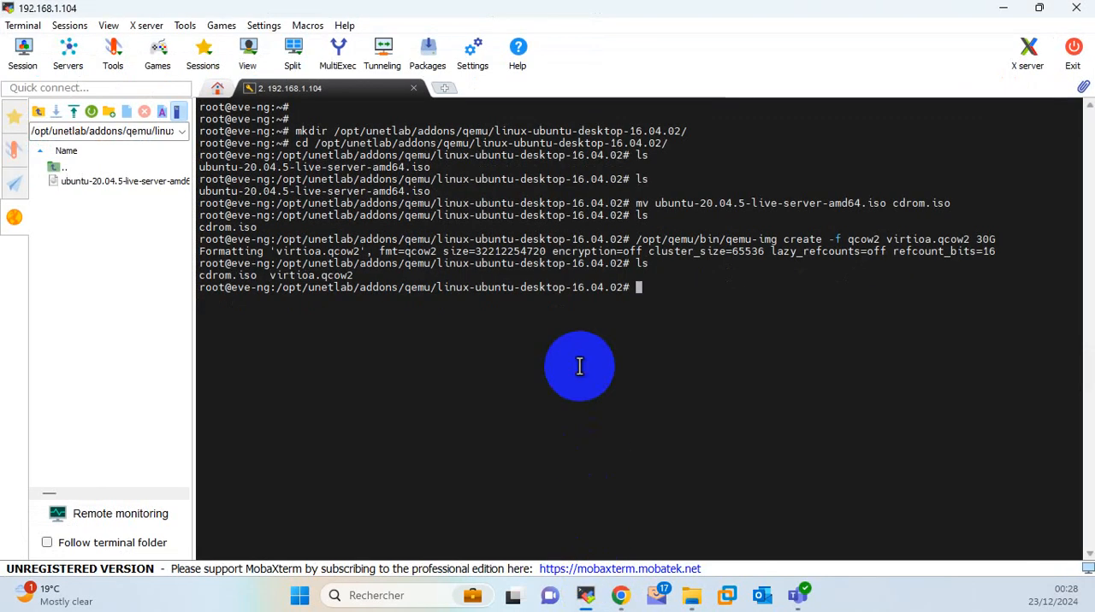
pyautogui.write('ls')
pyautogui.press('Return')
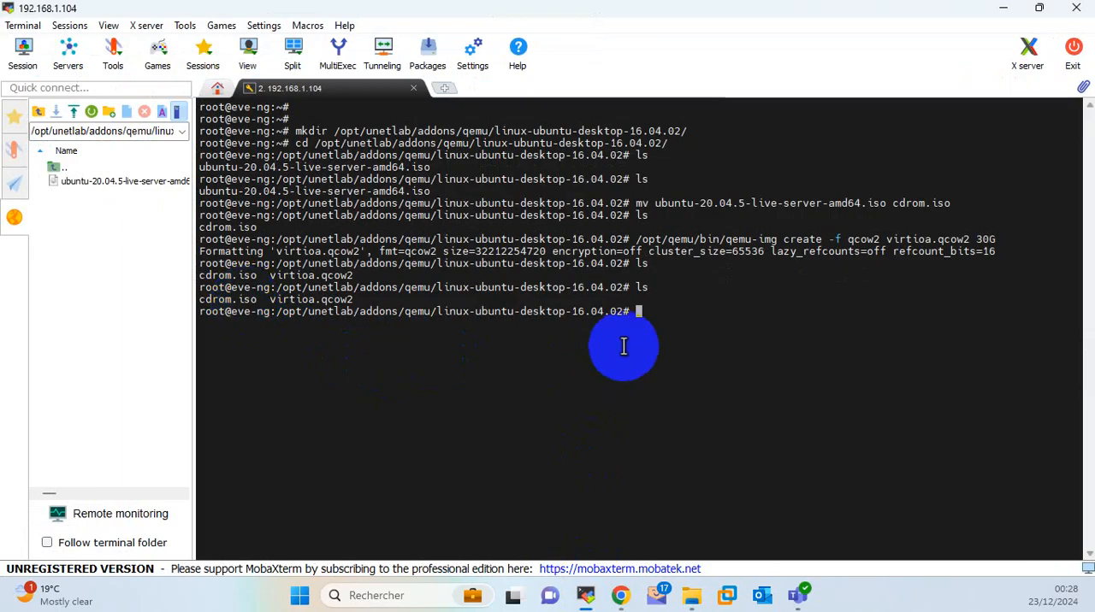
# Remove cdrom.iso from the linux-ubuntu-desktop-16.04.02 folder with rm and list the folder's files to check.
pyautogui.write('e')
pyautogui.press('BackSpace')
pyautogui.write('rm')
pyautogui.write('cdrom.iso')
pyautogui.press('Return')
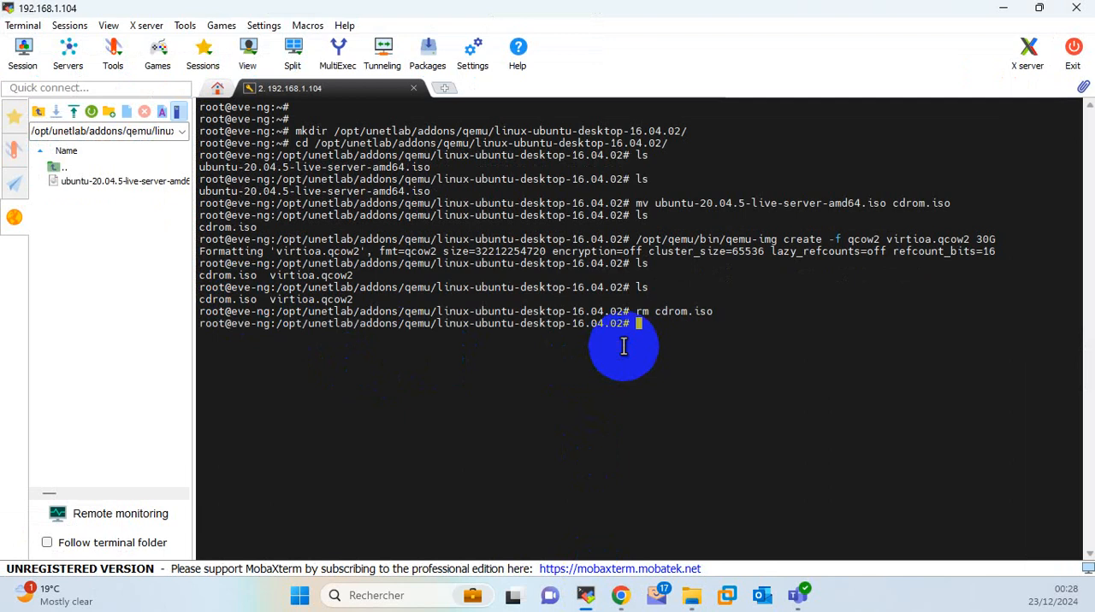
pyautogui.write('ls')
pyautogui.press('Return')
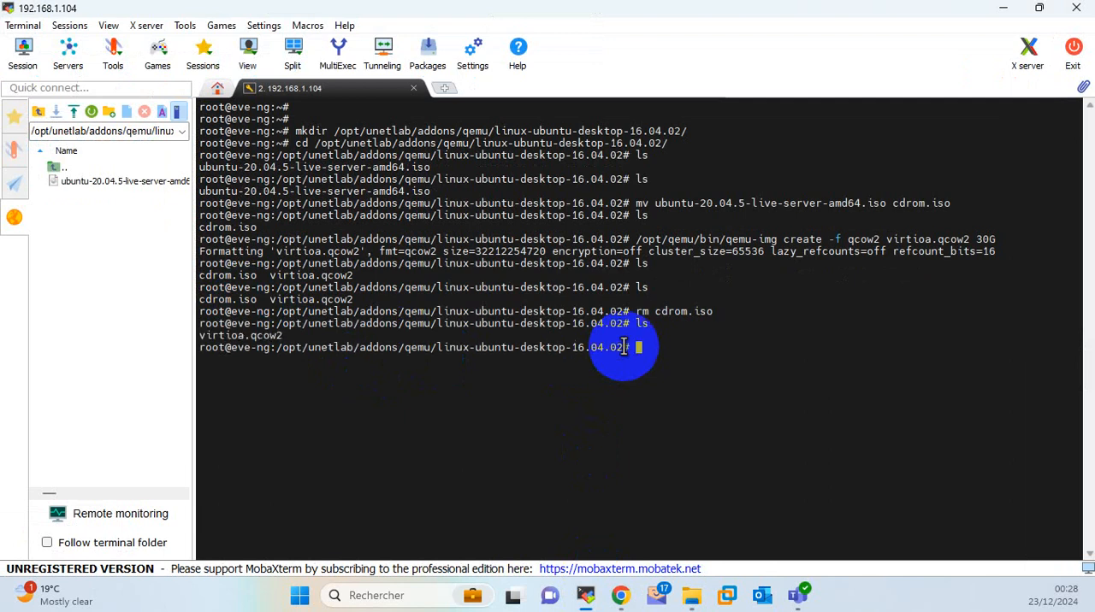
pyautogui.doubleClick(255, 338)
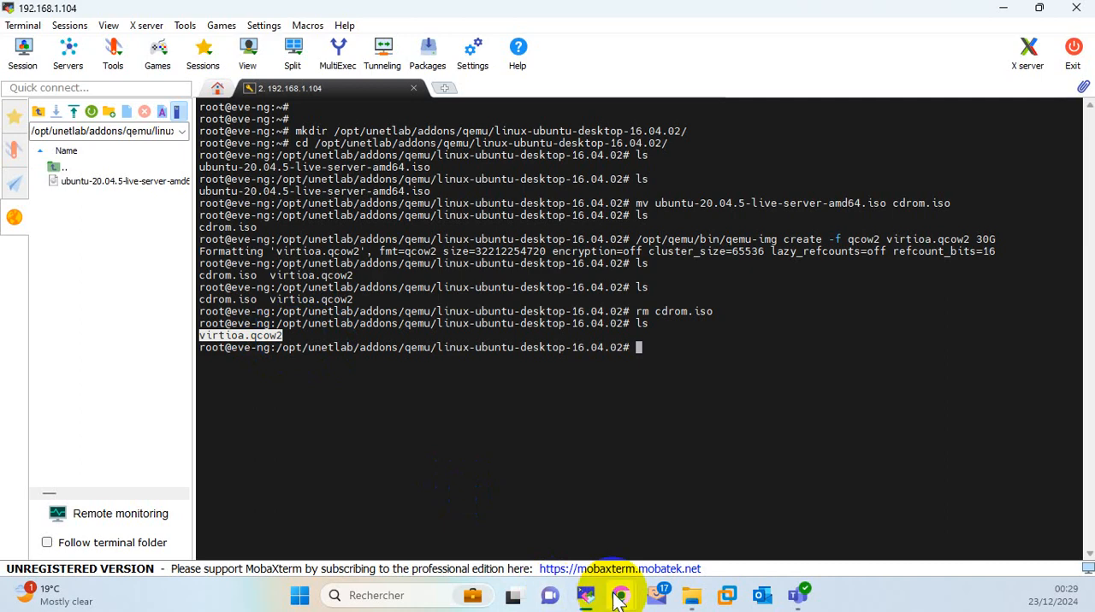
# Return to the Linux images guide in Chrome and read how to find the lab UUID, POD ID and node ID.
pyautogui.moveTo(620, 598)
pyautogui.click(603, 534)
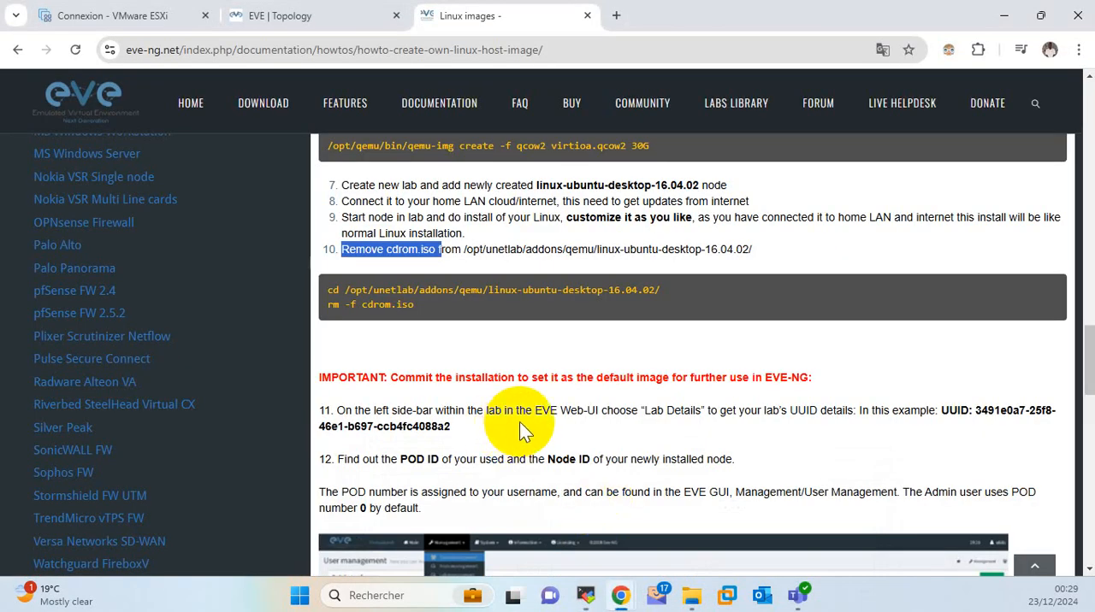
pyautogui.scroll(-1, 519, 422)
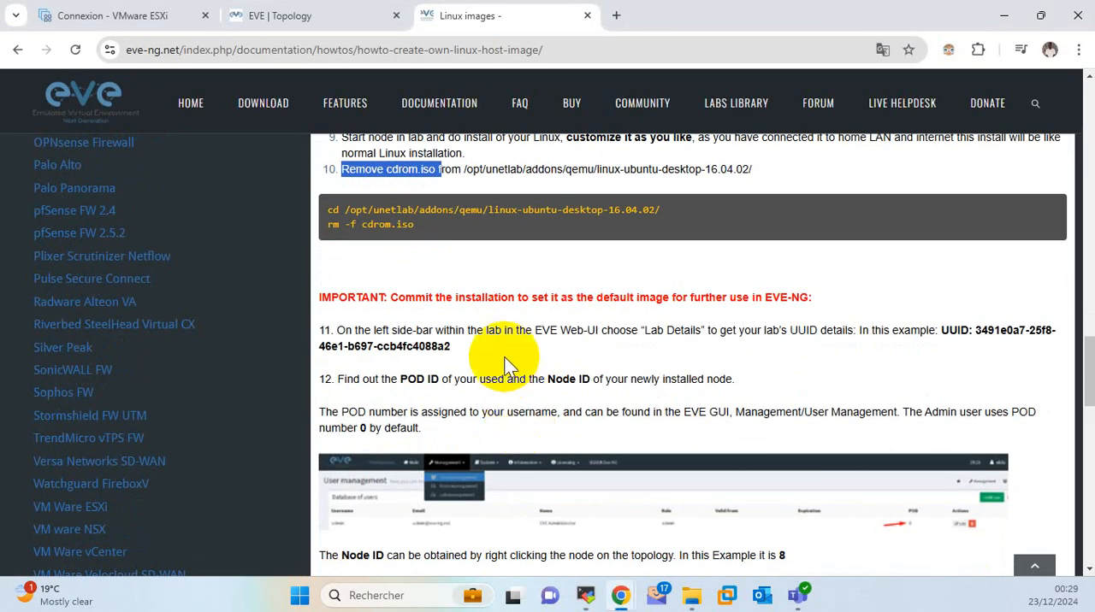
pyautogui.scroll(-1, 508, 365)
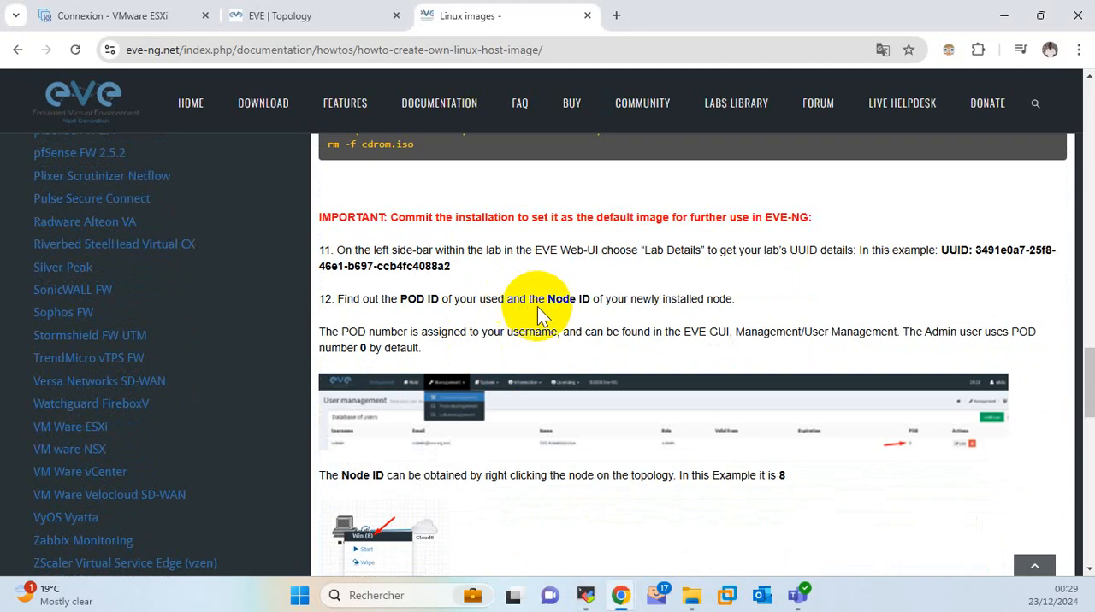
pyautogui.scroll(-2, 481, 399)
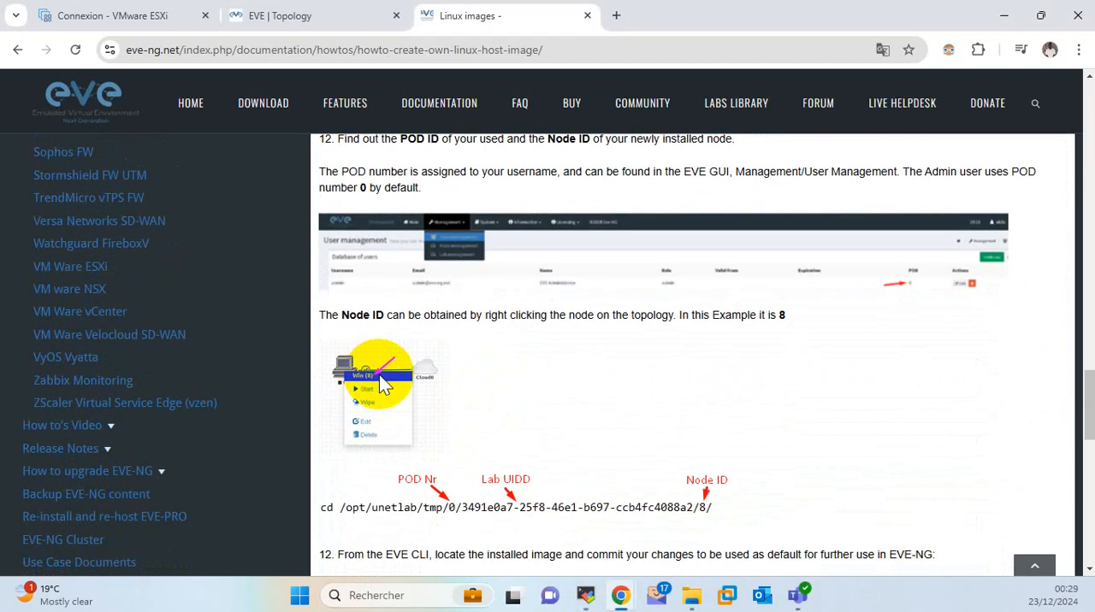
pyautogui.scroll(-1, 379, 375)
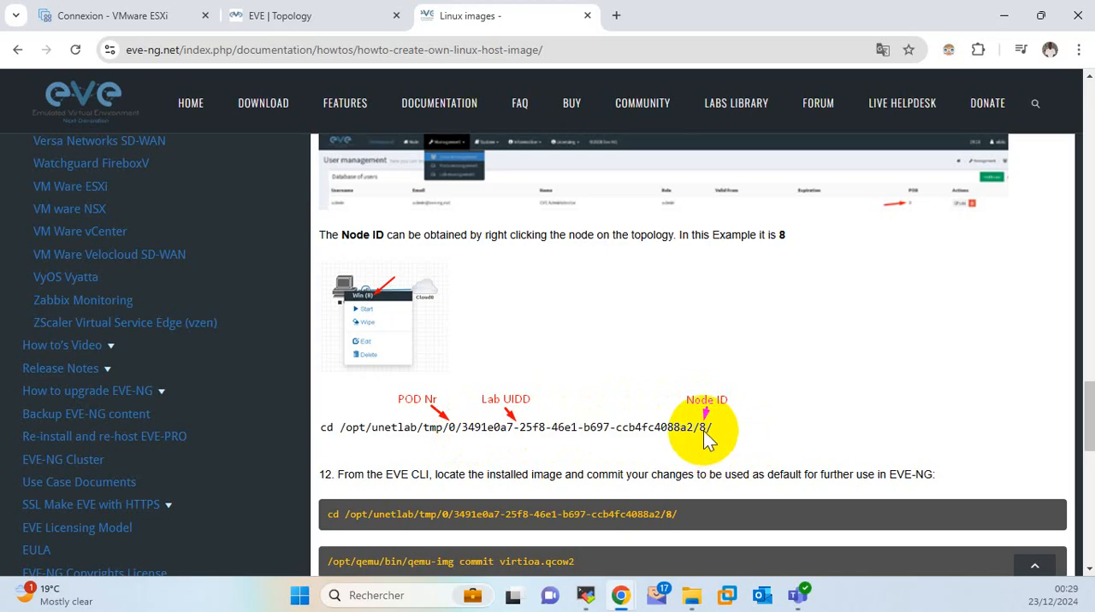
# Check the Linux node's ID in the EVE topology.
pyautogui.click(299, 19)
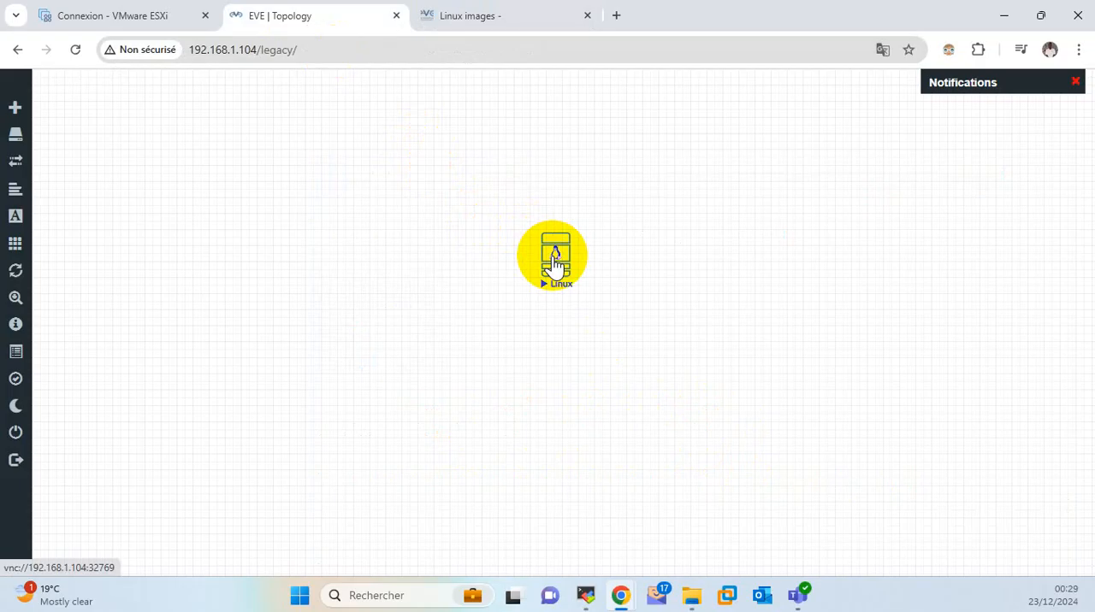
pyautogui.rightClick(554, 263)
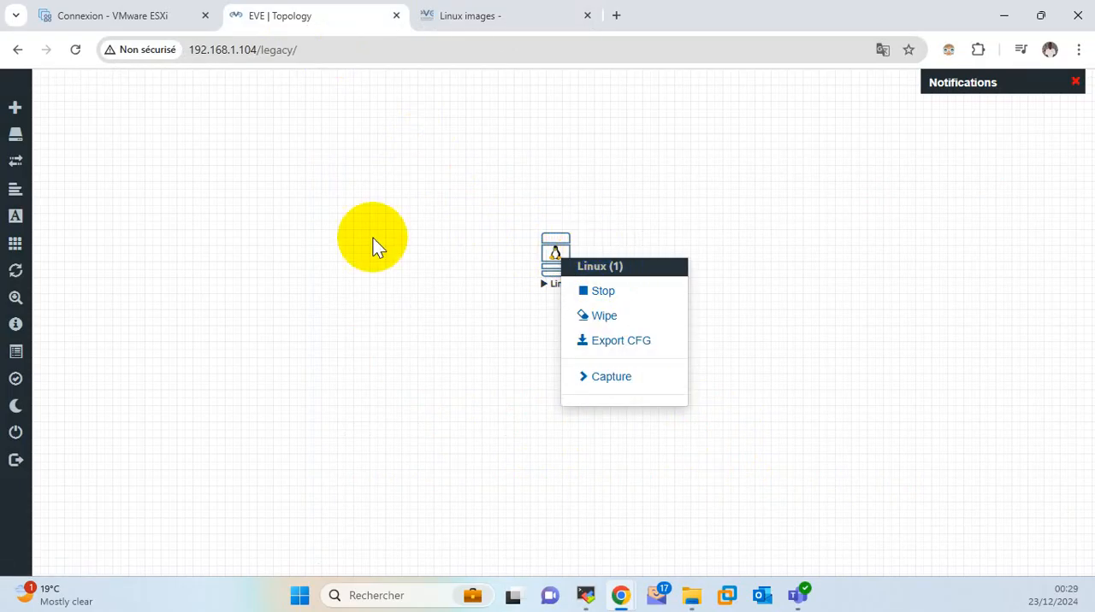
pyautogui.click(362, 200)
# Open the lab details of MON HOME LAB and copy the lab ID.
pyautogui.moveTo(8, 220)
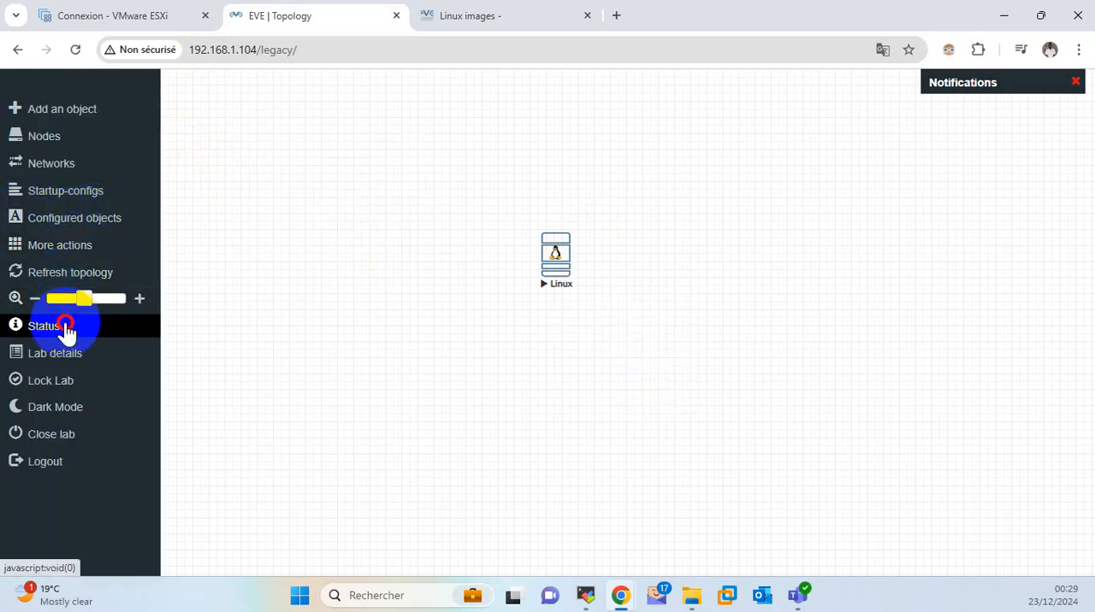
pyautogui.click(34, 355)
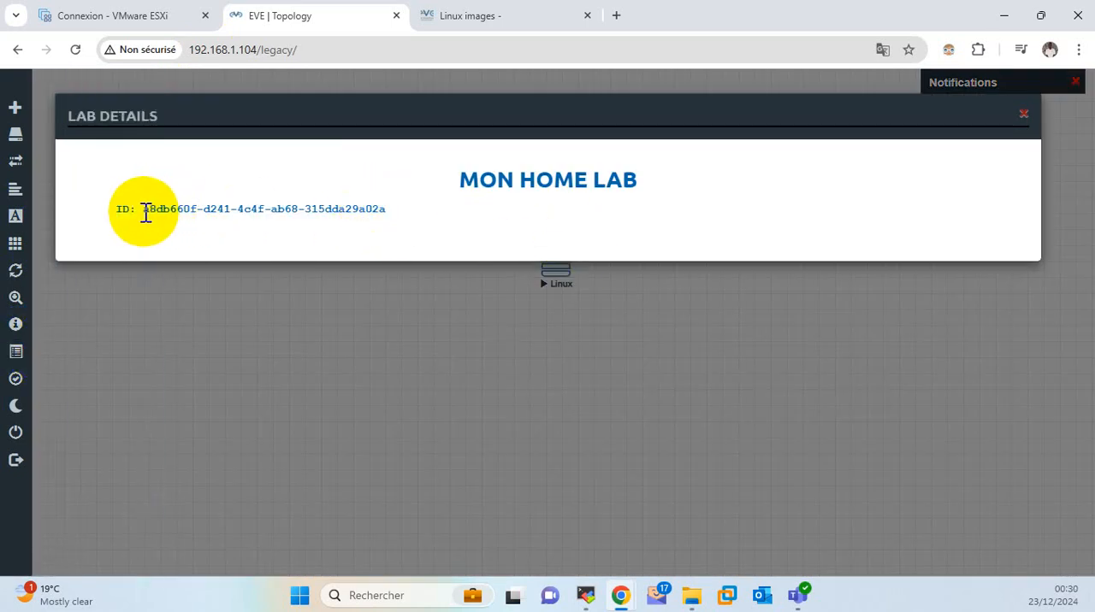
pyautogui.moveTo(143, 210); pyautogui.dragTo(391, 215)
pyautogui.rightClick(369, 207)
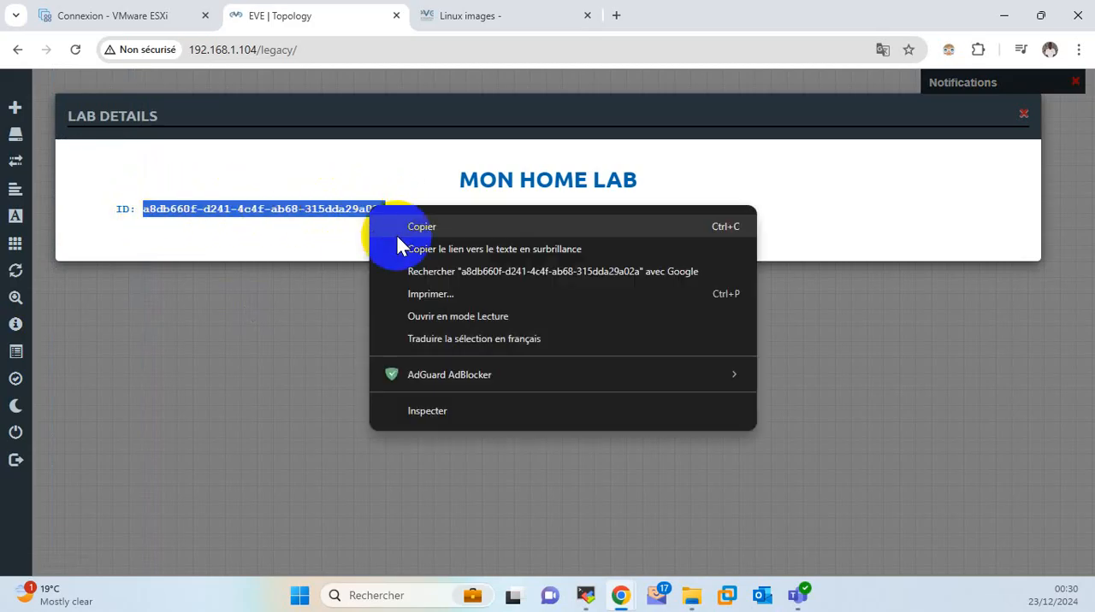
pyautogui.click(433, 226)
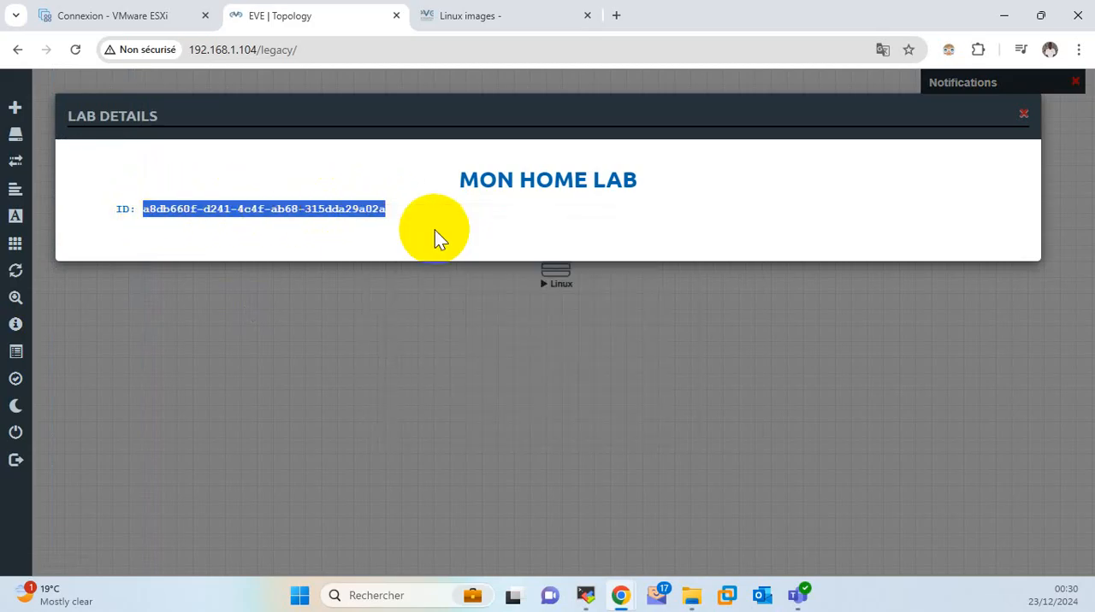
# Examine the guide's cd command for the temporary node folder, made up of POD number, lab UUID and node ID.
pyautogui.click(455, 25)
pyautogui.scroll(-1, 476, 379)
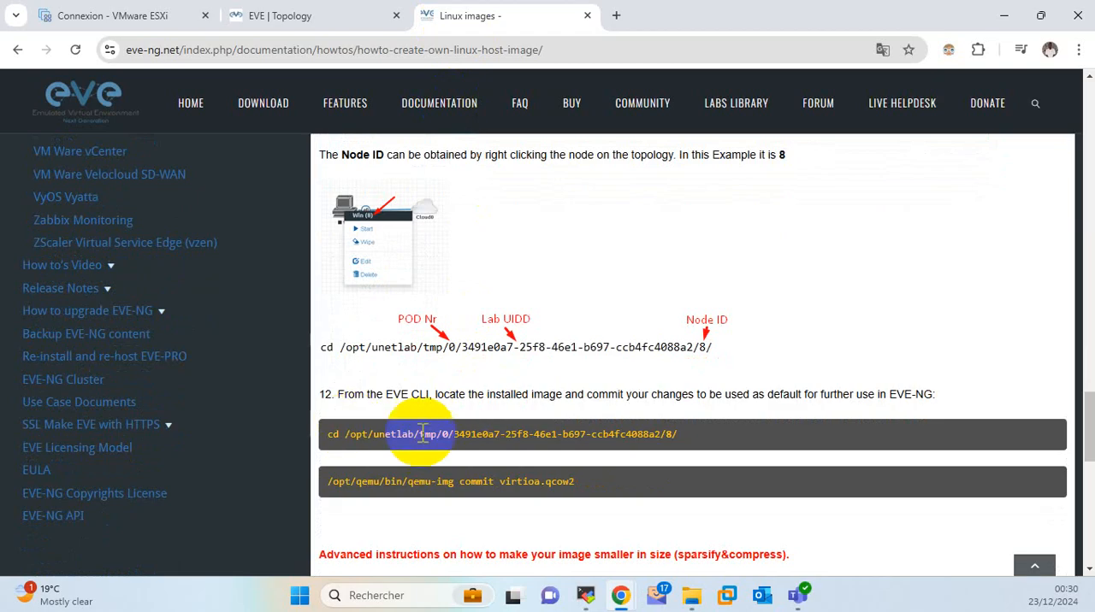
pyautogui.moveTo(395, 436); pyautogui.dragTo(673, 436)
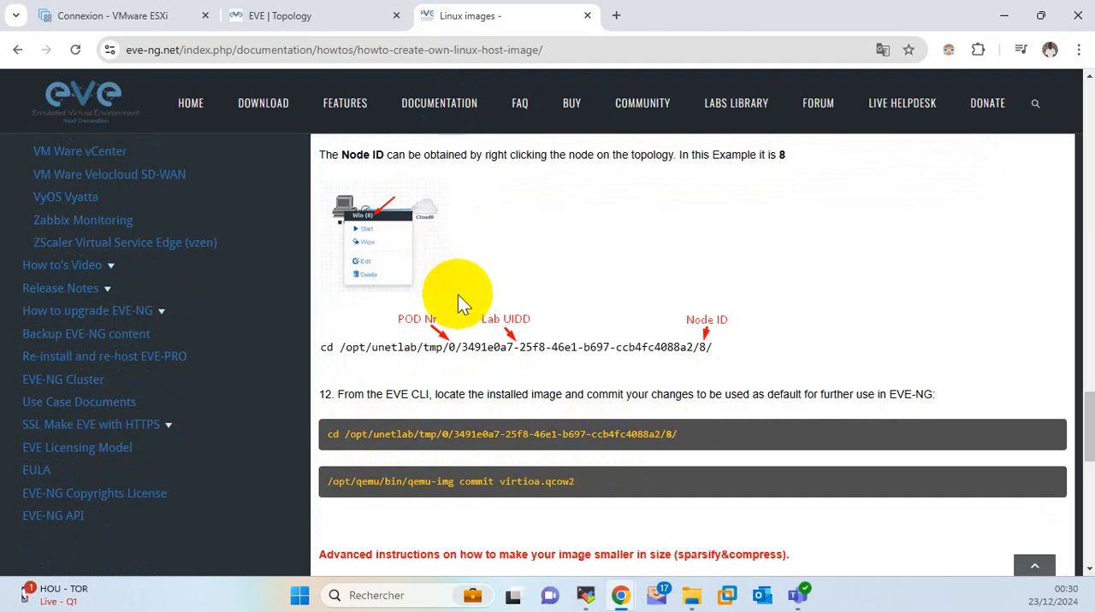
# In the MobaXterm terminal, change to the directory /opt/unetlab/tmp/0/a8db660f-d241-4c4f-ab68-315dda29a02a/1/, using the copied lab ID.
pyautogui.moveTo(587, 601)
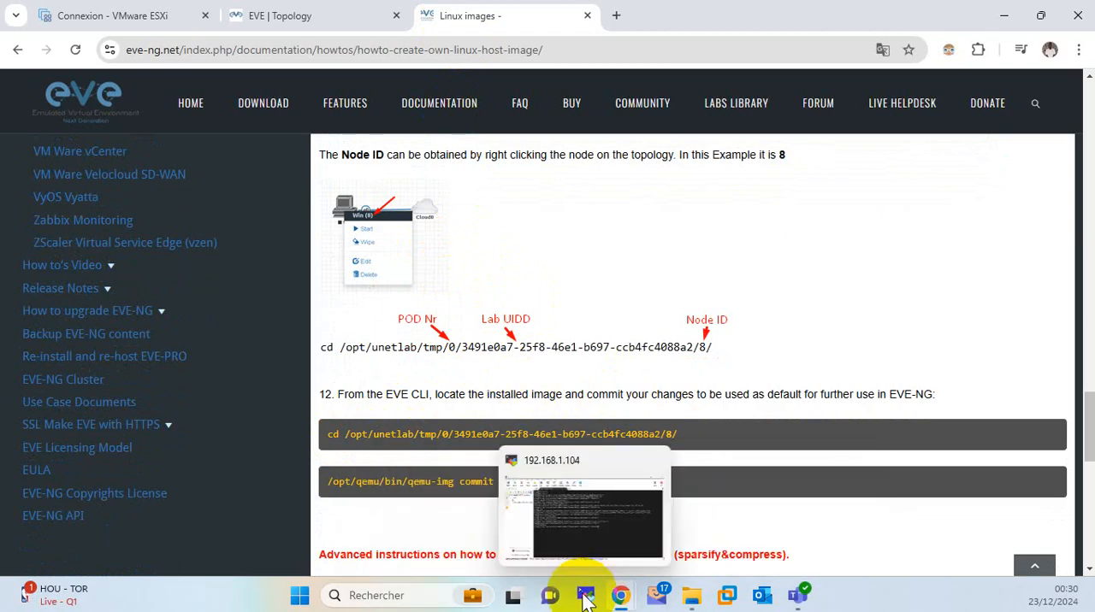
pyautogui.click(591, 518)
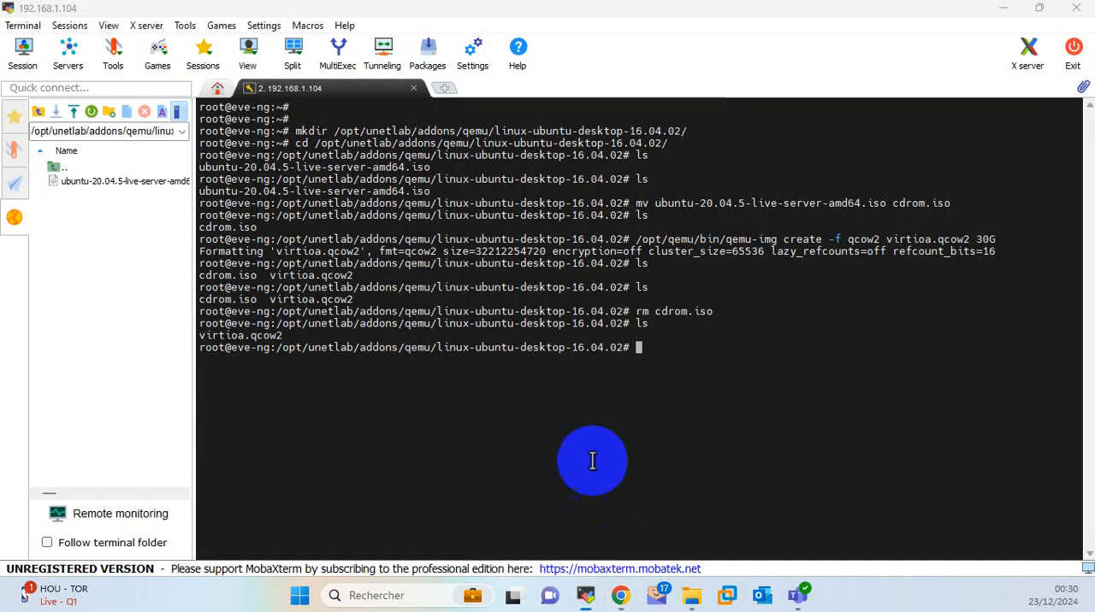
pyautogui.write('cd ')
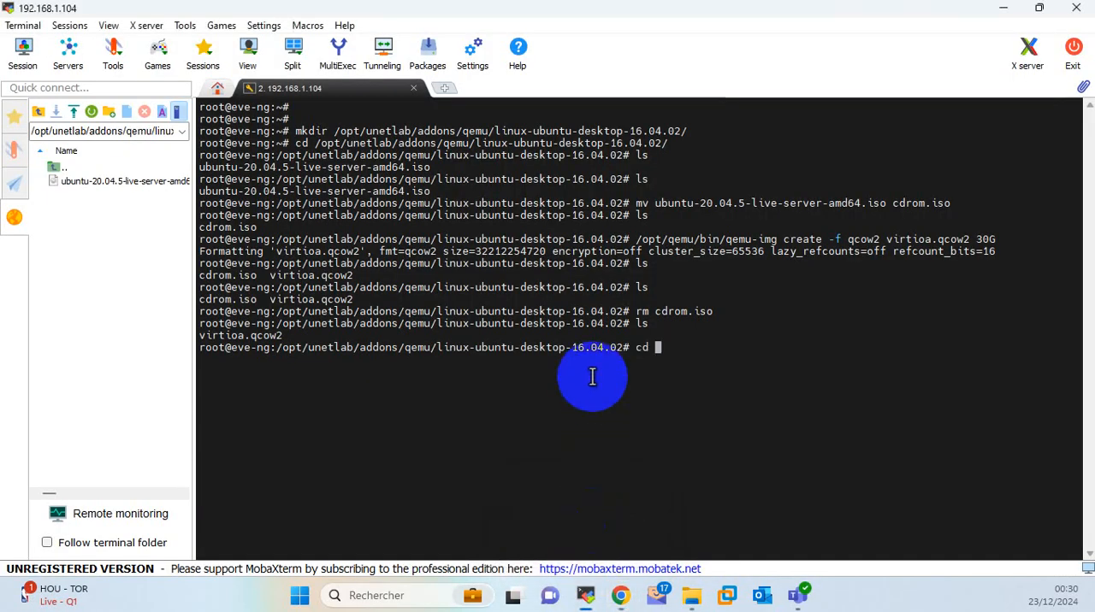
pyautogui.write('/opt/unetlab/')
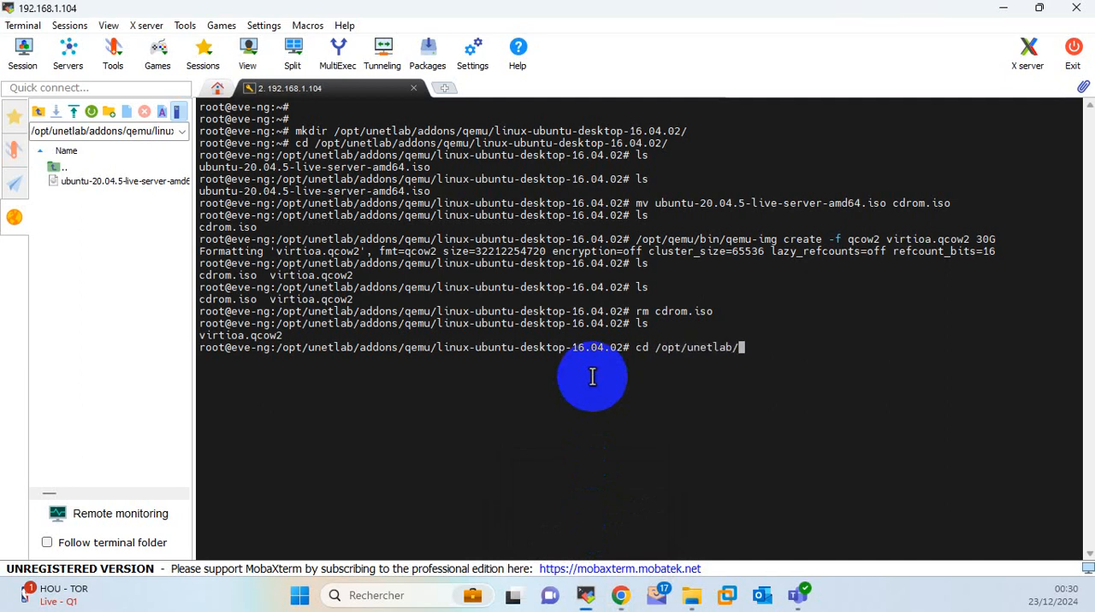
pyautogui.write('tmp/0/')
pyautogui.rightClick(813, 320)
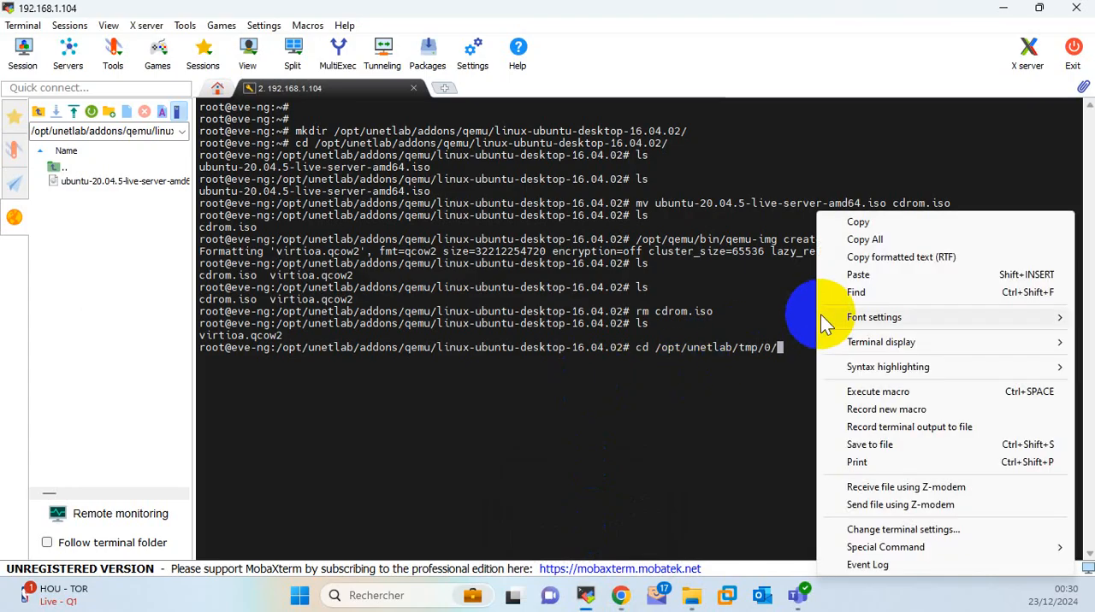
pyautogui.click(845, 274)
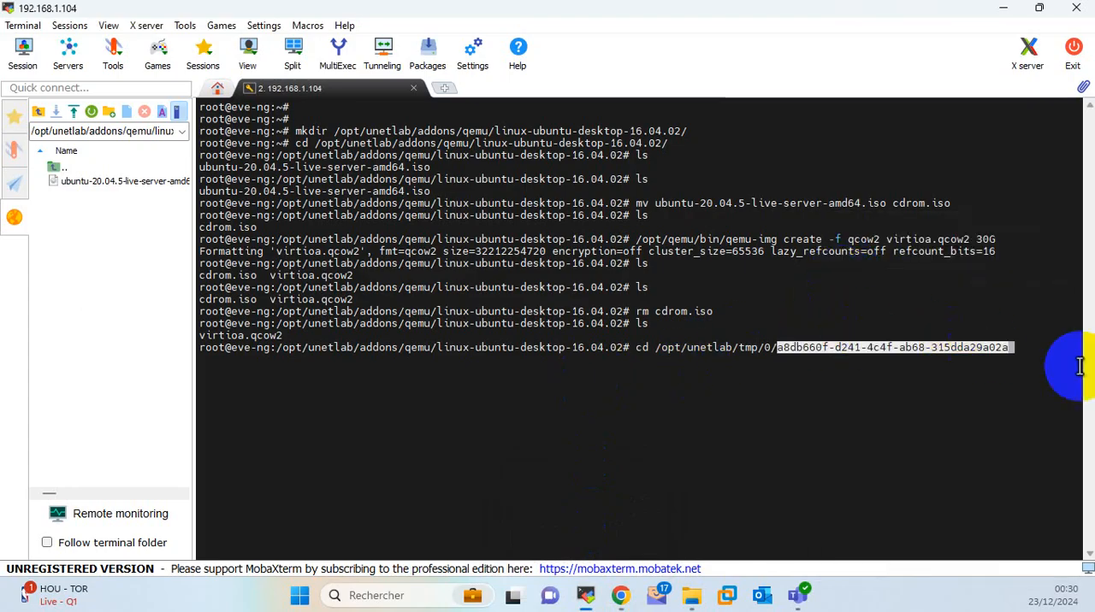
pyautogui.write('/')
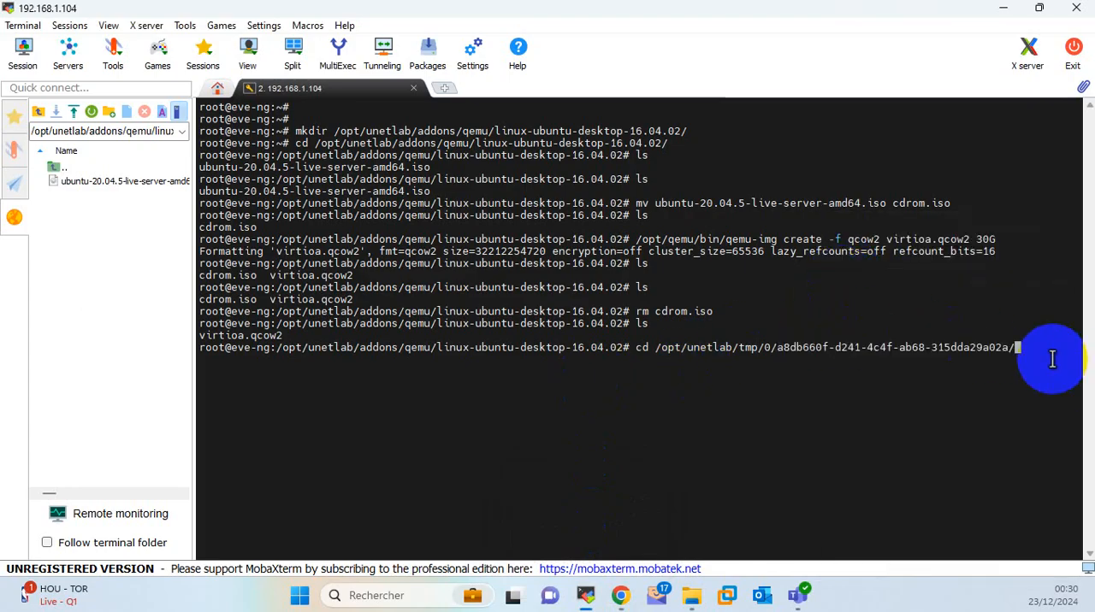
pyautogui.write('1/')
pyautogui.press('Return')
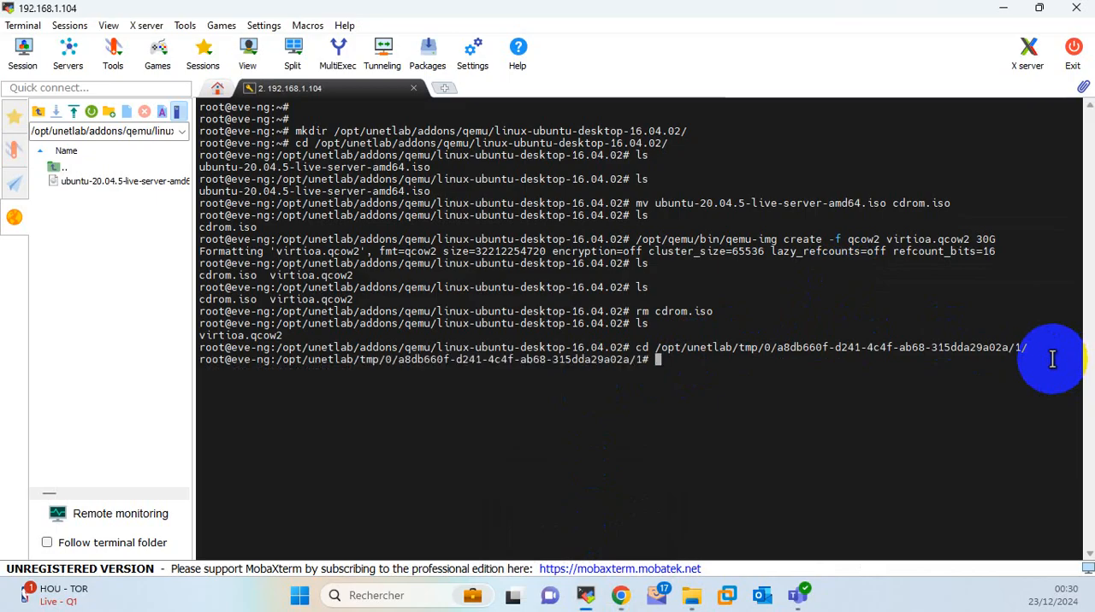
# List the files in the node's temporary directory and locate virtioa.qcow2.
pyautogui.write('ls')
pyautogui.press('Return')
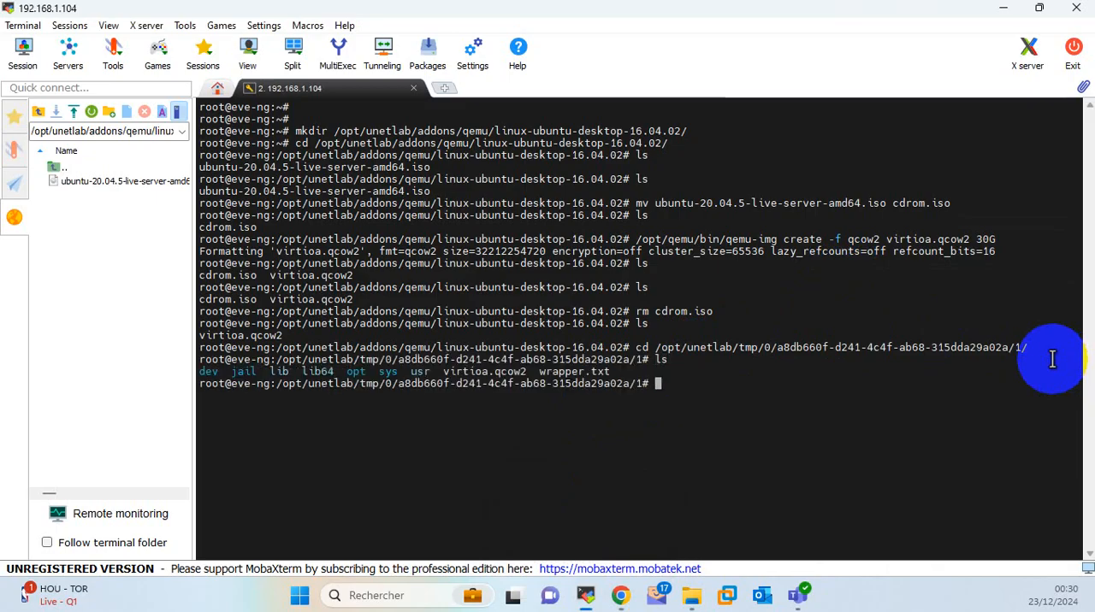
pyautogui.doubleClick(518, 373)
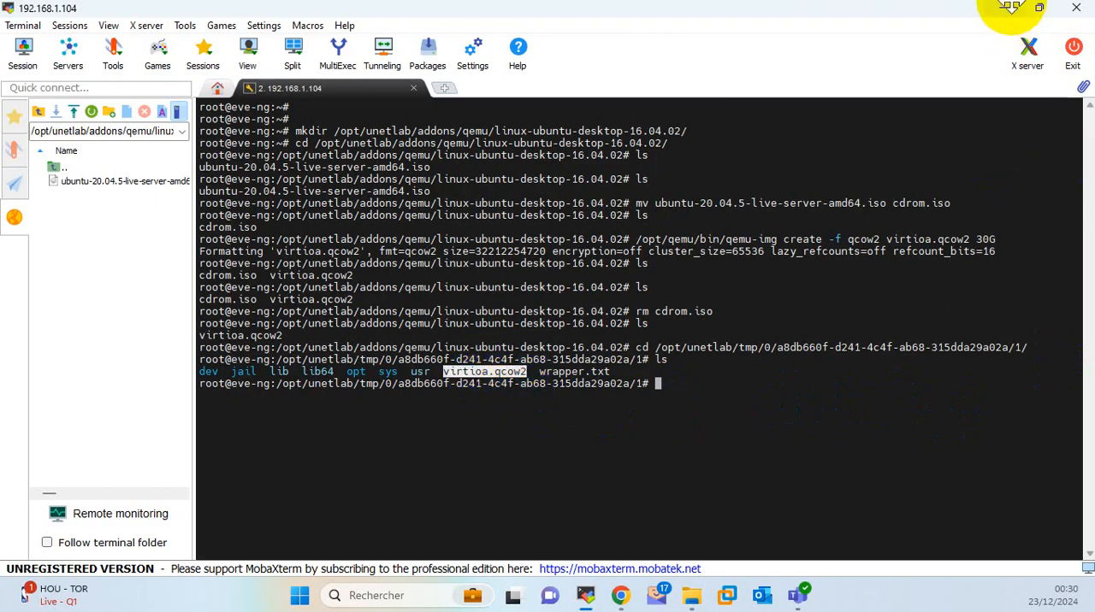
# Return to the guide and examine the command /opt/qemu/bin/qemu-img commit virtioa.qcow2 for committing the installed image.
pyautogui.click(1003, 8)
pyautogui.scroll(-3, 813, 310)
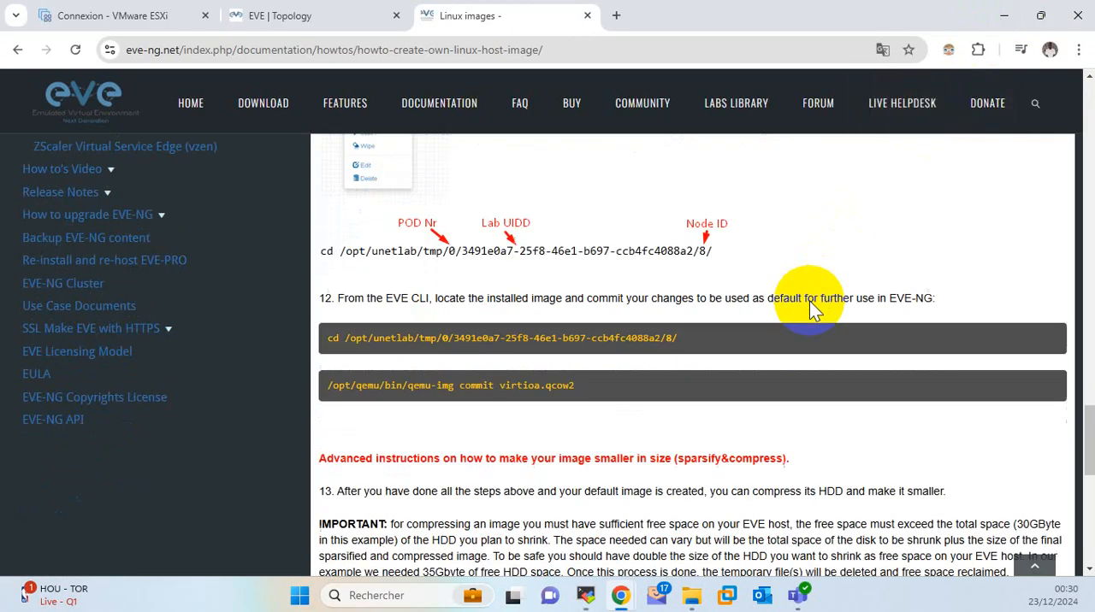
pyautogui.click(377, 320)
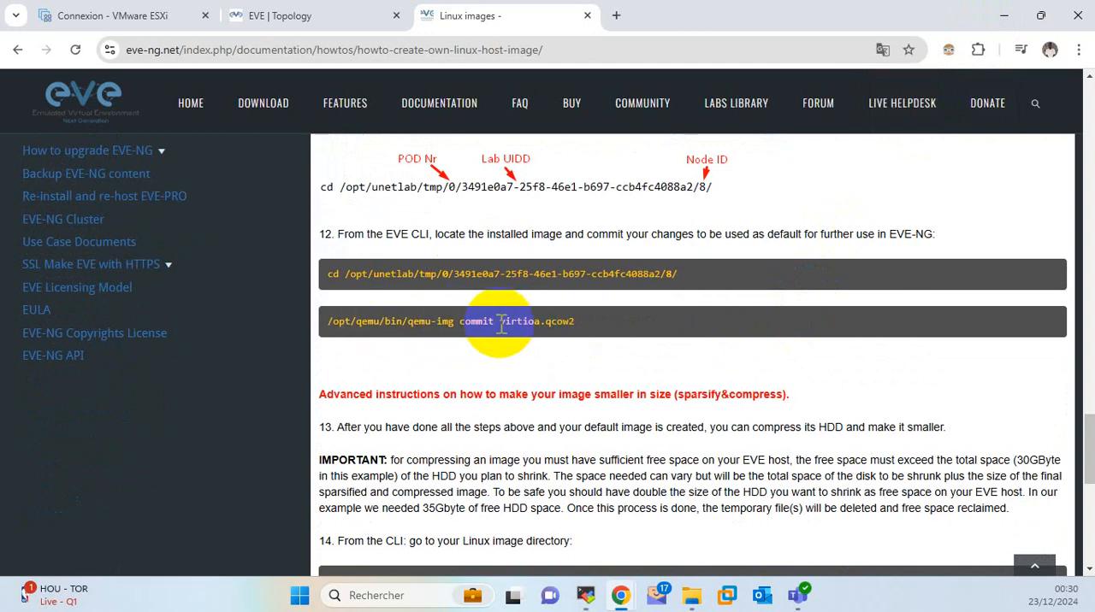
pyautogui.moveTo(500, 324); pyautogui.dragTo(581, 324)
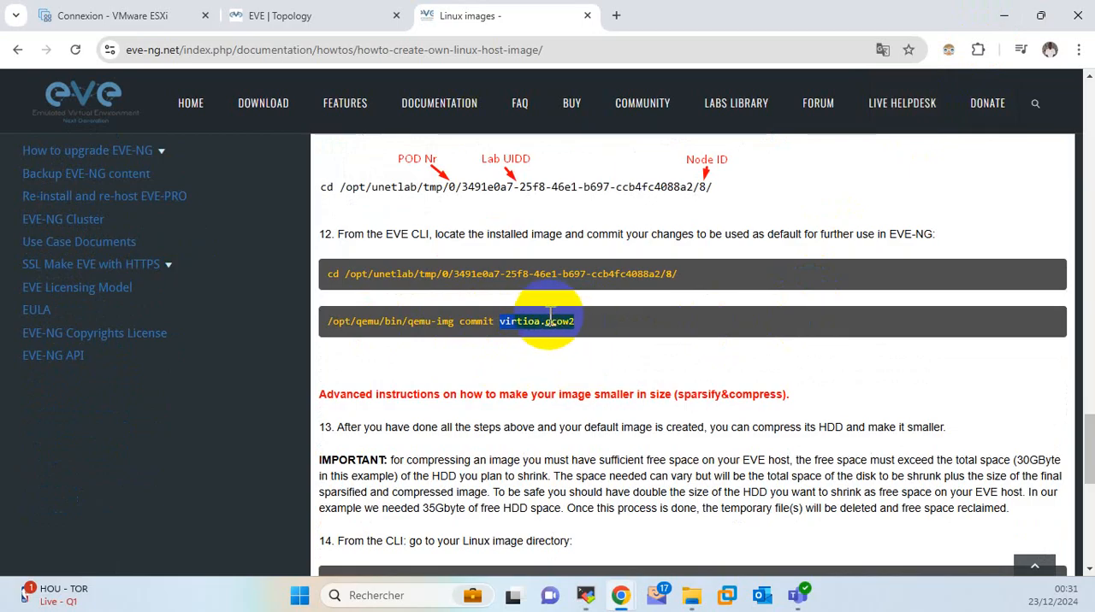
pyautogui.moveTo(546, 323); pyautogui.dragTo(576, 321)
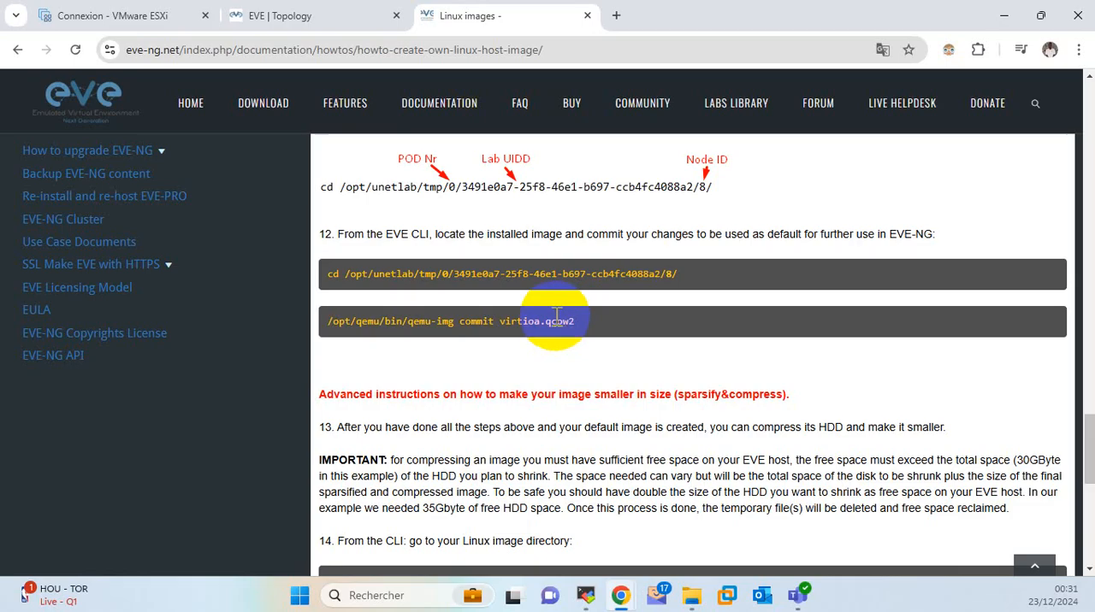
# Copy the guide's commit command and run /opt/qemu/bin/qemu-img commit virtioa.qcow2 in the MobaXterm terminal.
pyautogui.tripleClick(556, 318)
pyautogui.rightClick(555, 323)
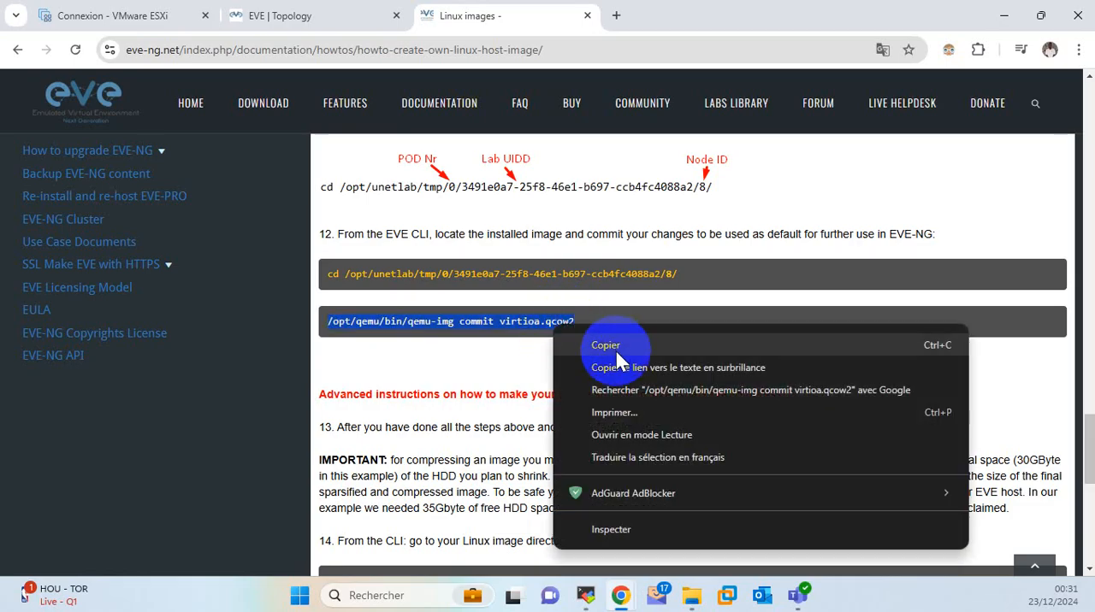
pyautogui.click(614, 345)
pyautogui.click(585, 595)
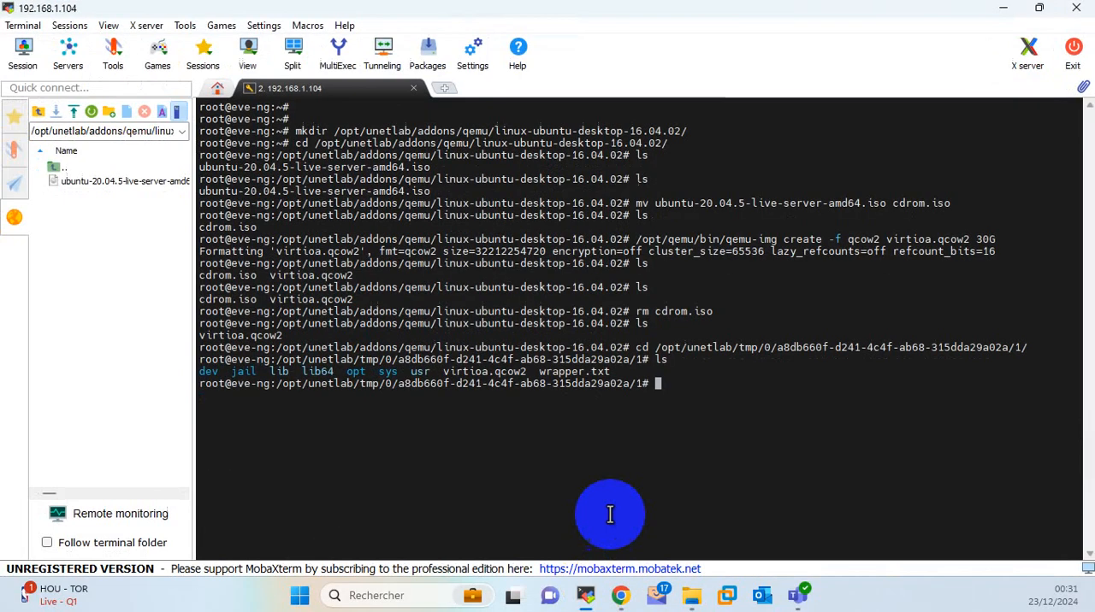
pyautogui.rightClick(721, 366)
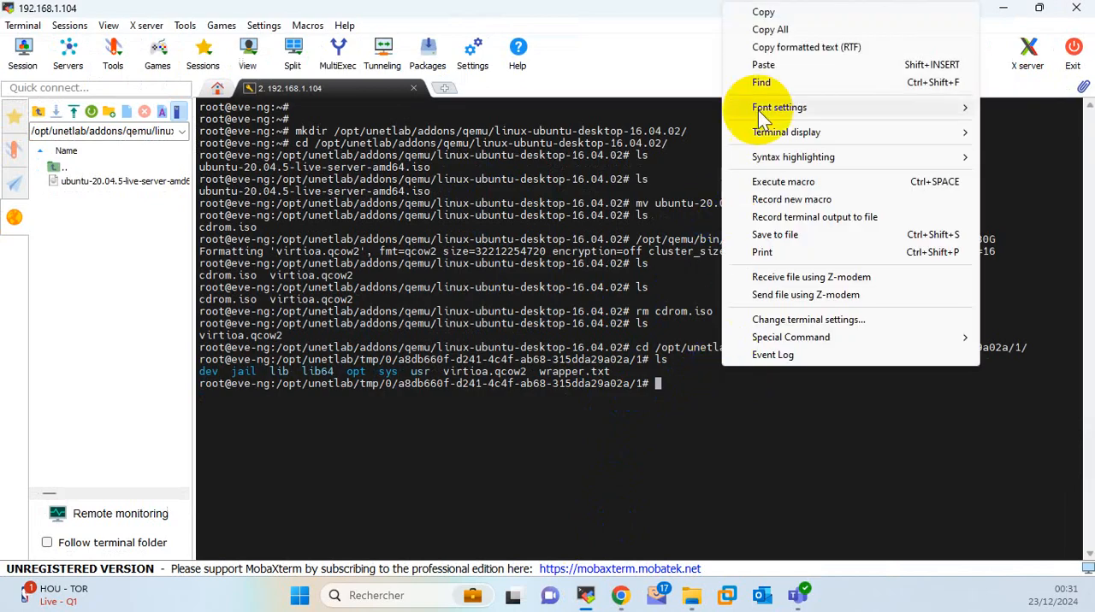
pyautogui.click(753, 66)
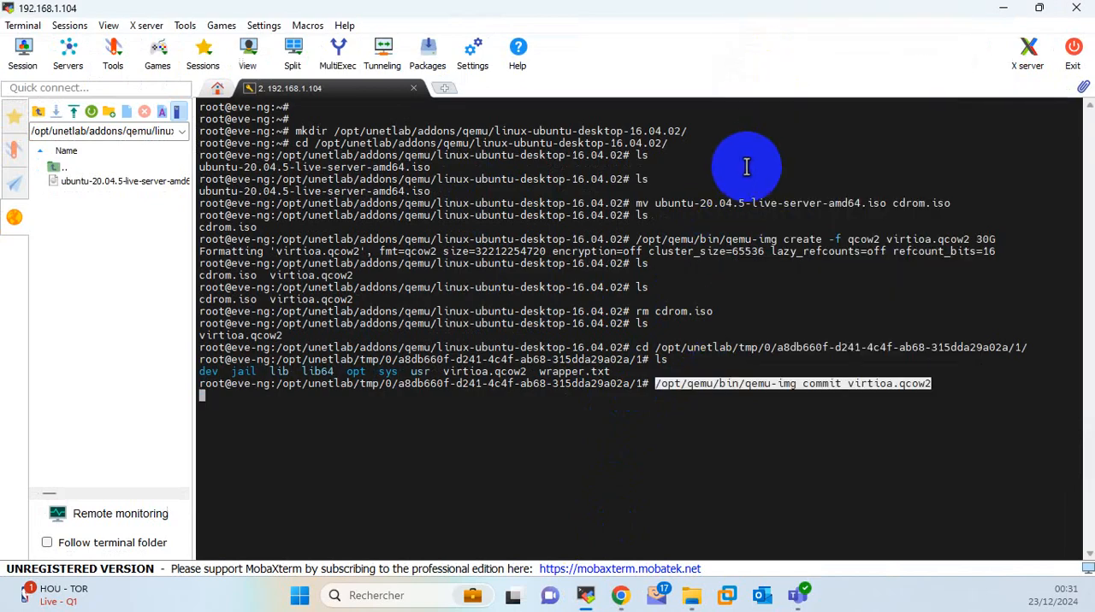
pyautogui.press('Return')
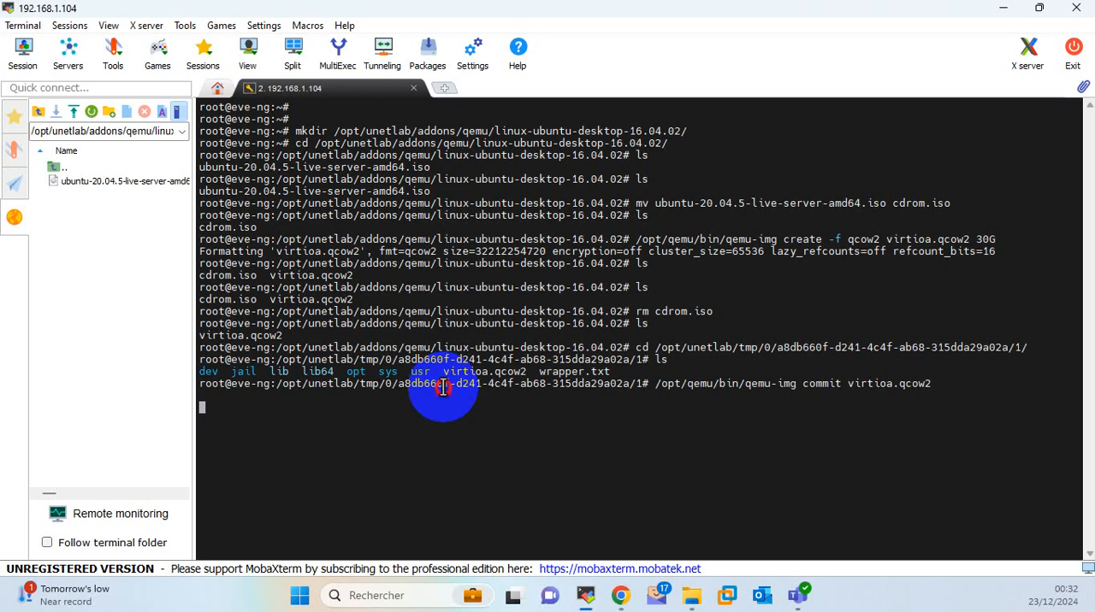
pyautogui.press('Return')
pyautogui.press('Return')
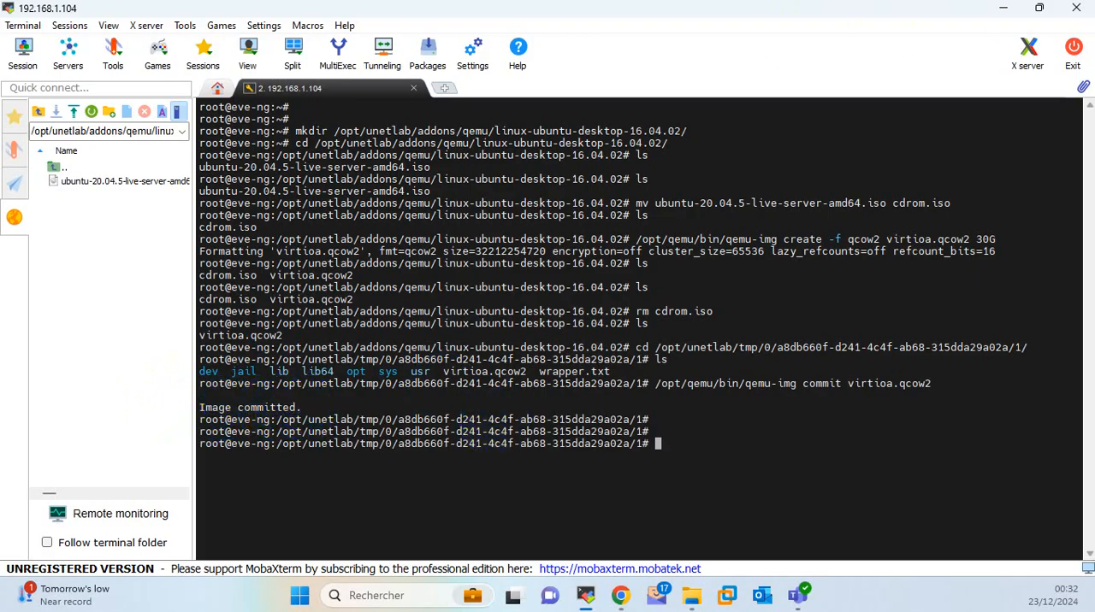
# Return to the EVE topology in the browser and begin adding a new node based on the Linux template.
pyautogui.click(1003, 9)
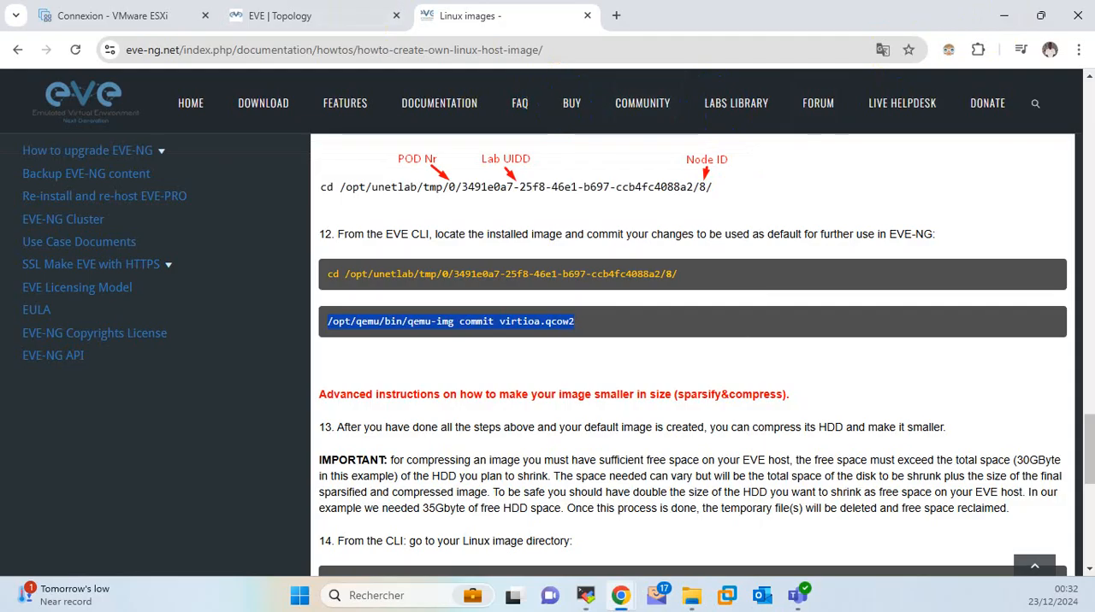
pyautogui.click(310, 17)
pyautogui.click(405, 267)
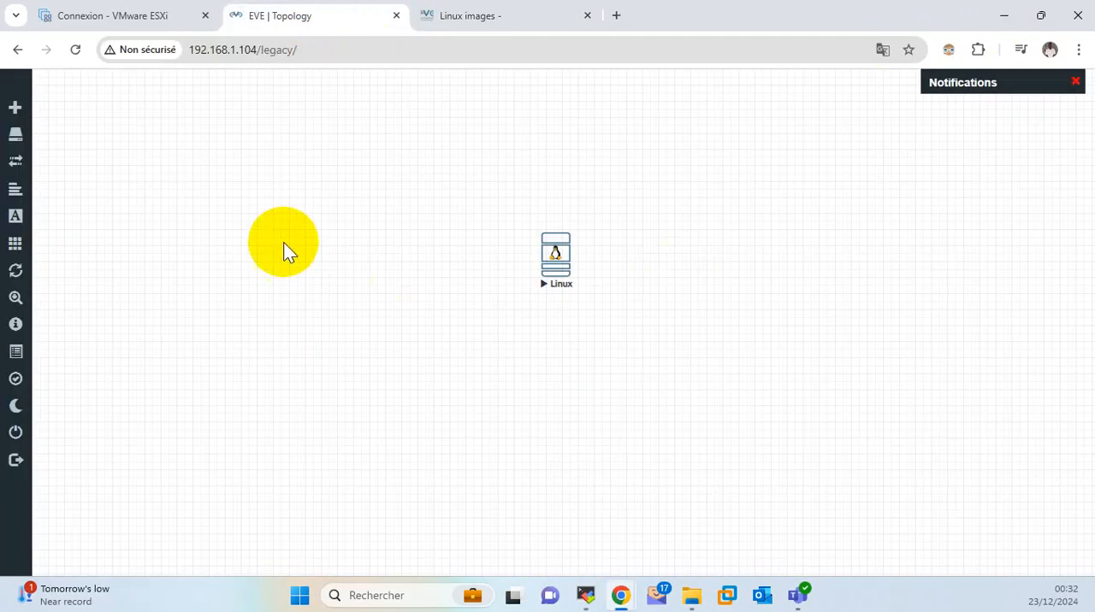
pyautogui.rightClick(283, 242)
pyautogui.click(330, 278)
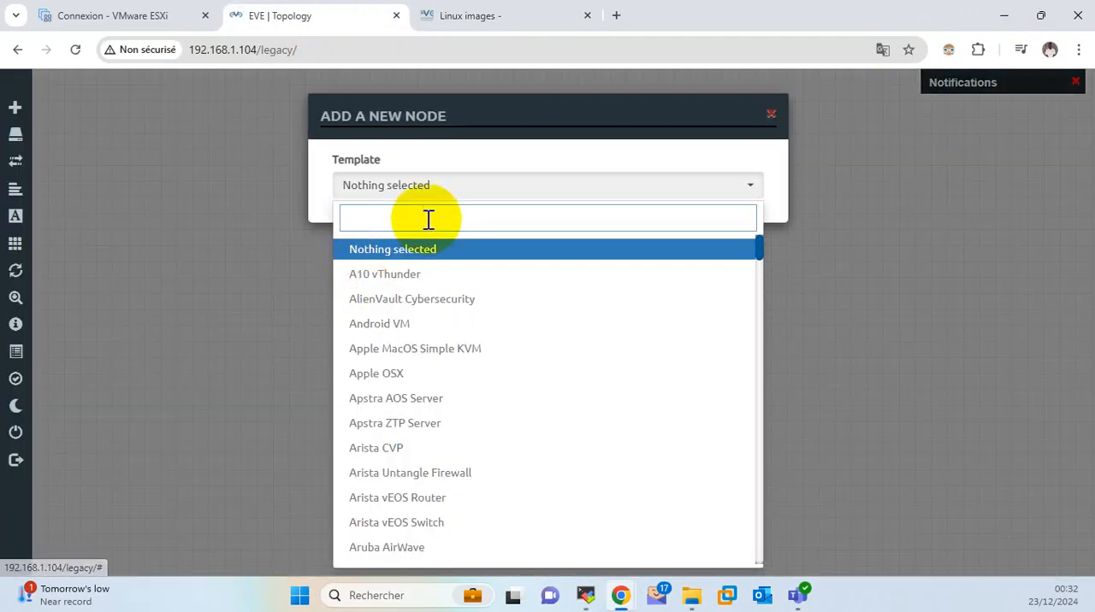
pyautogui.click(428, 220)
pyautogui.write('li')
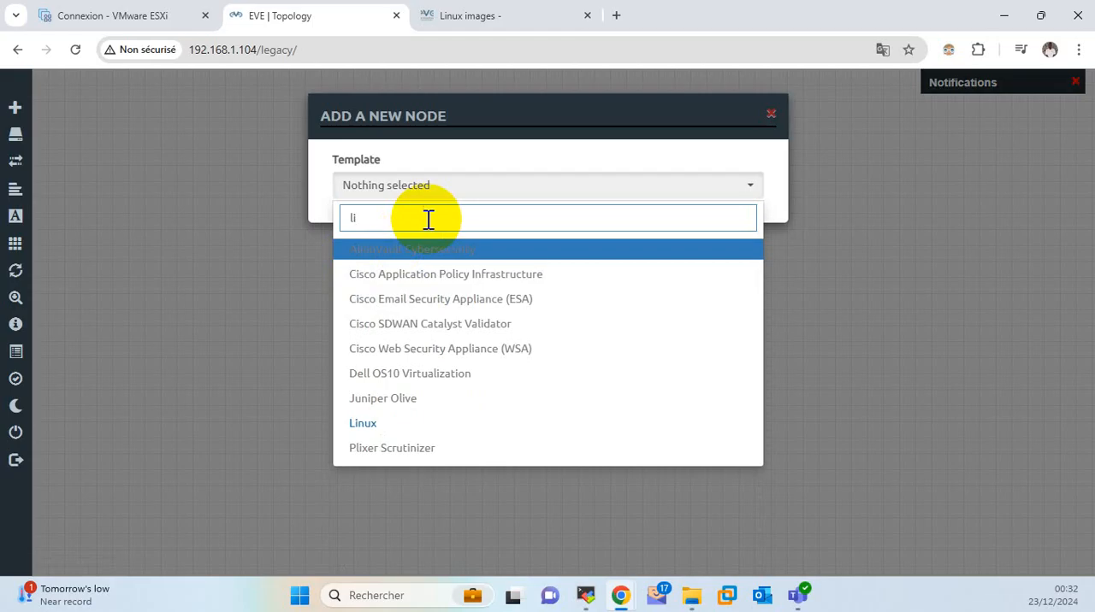
pyautogui.click(363, 424)
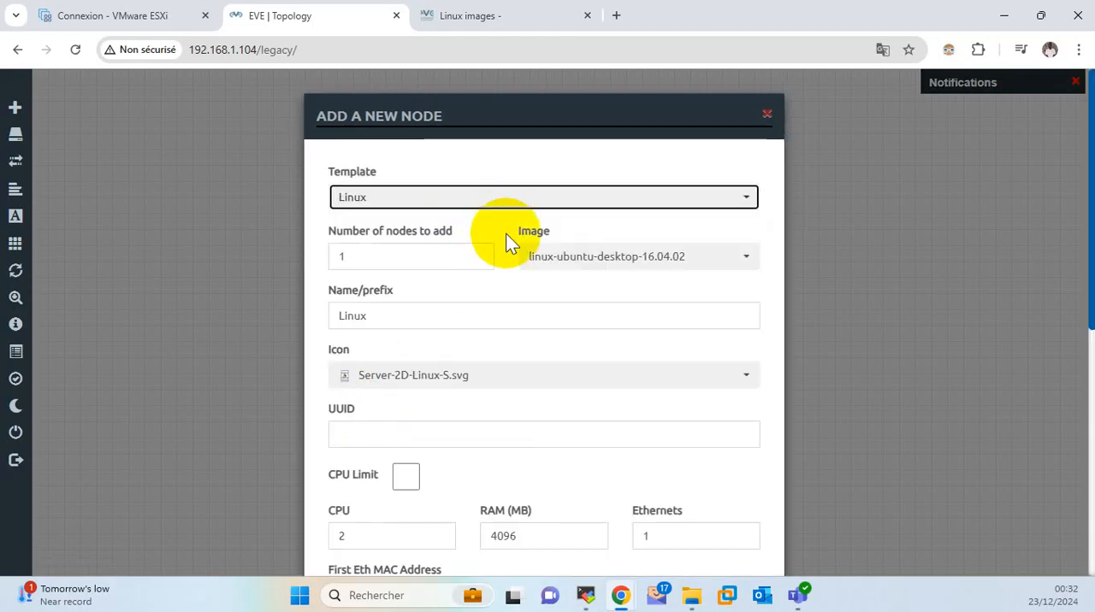
# Set the new Linux node's RAM to 1024 MB and save the node to the lab.
pyautogui.scroll(-3, 531, 282)
pyautogui.doubleClick(498, 377)
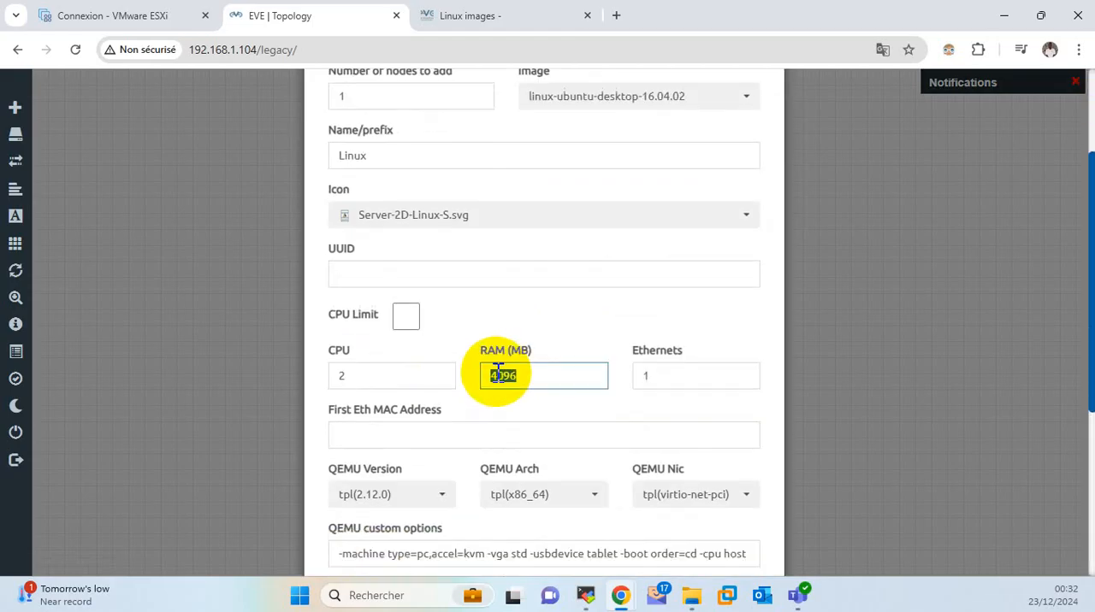
pyautogui.write('1024')
pyautogui.scroll(-4, 504, 444)
pyautogui.click(459, 525)
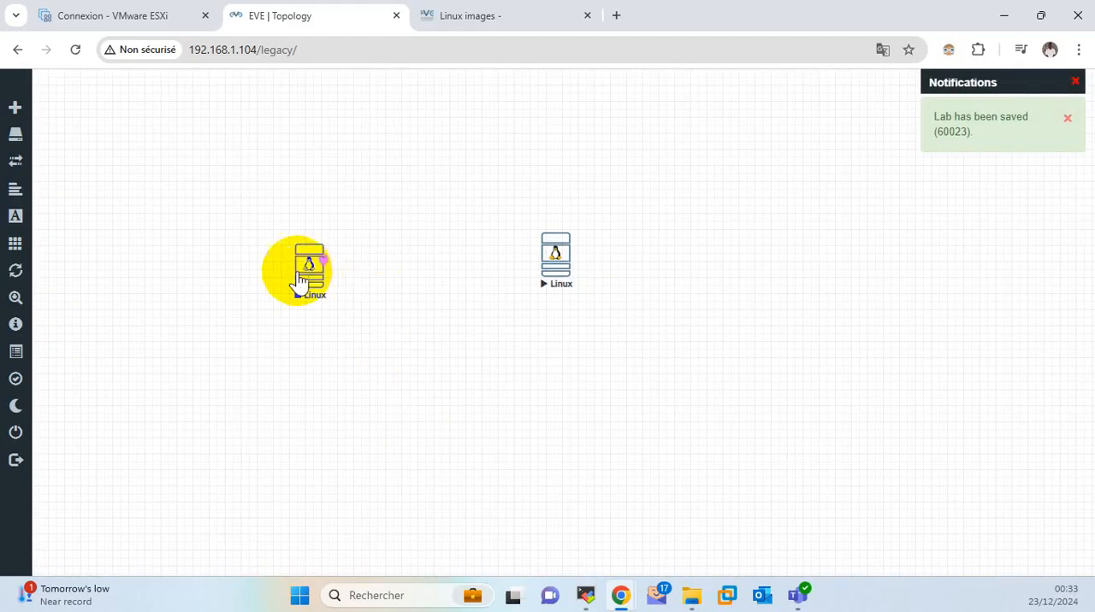
# Start the new Linux node and open its console in UltraVNC, placing the console window over the topology.
pyautogui.rightClick(299, 282)
pyautogui.click(345, 306)
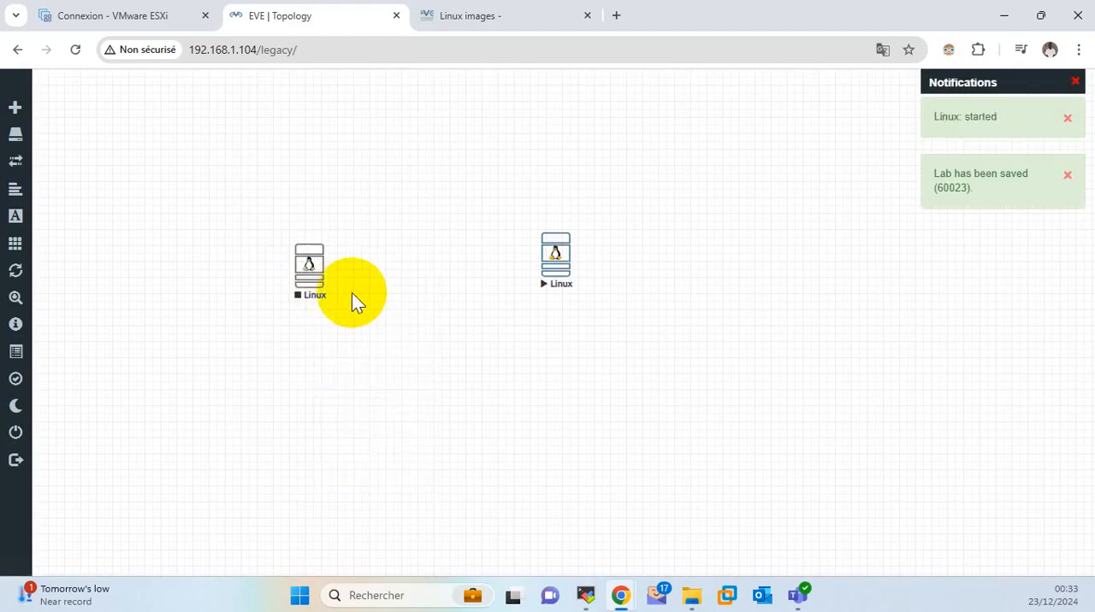
pyautogui.click(313, 282)
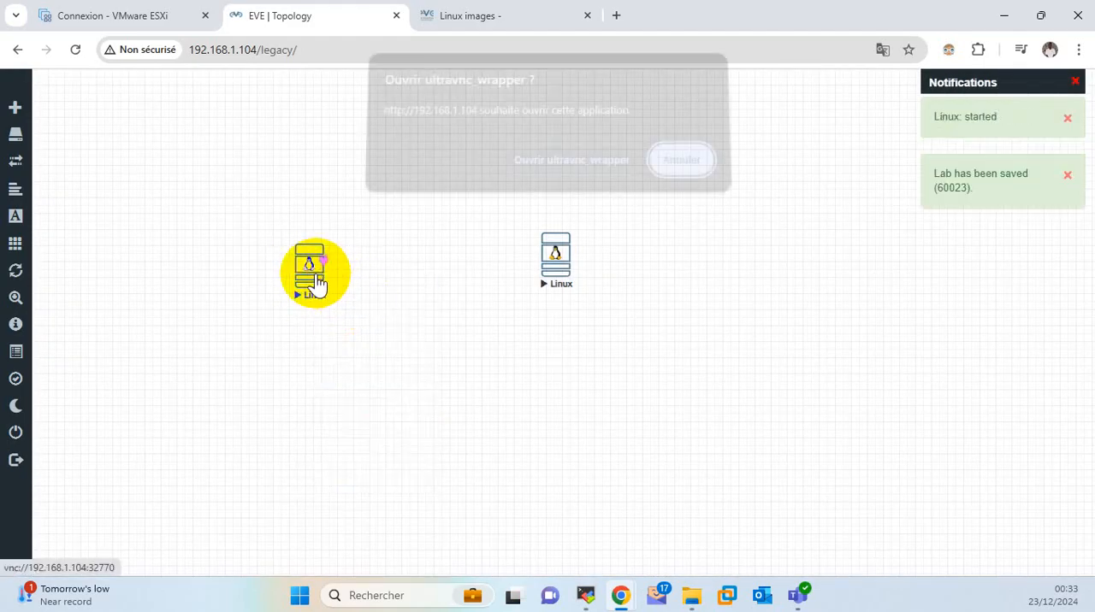
pyautogui.click(530, 170)
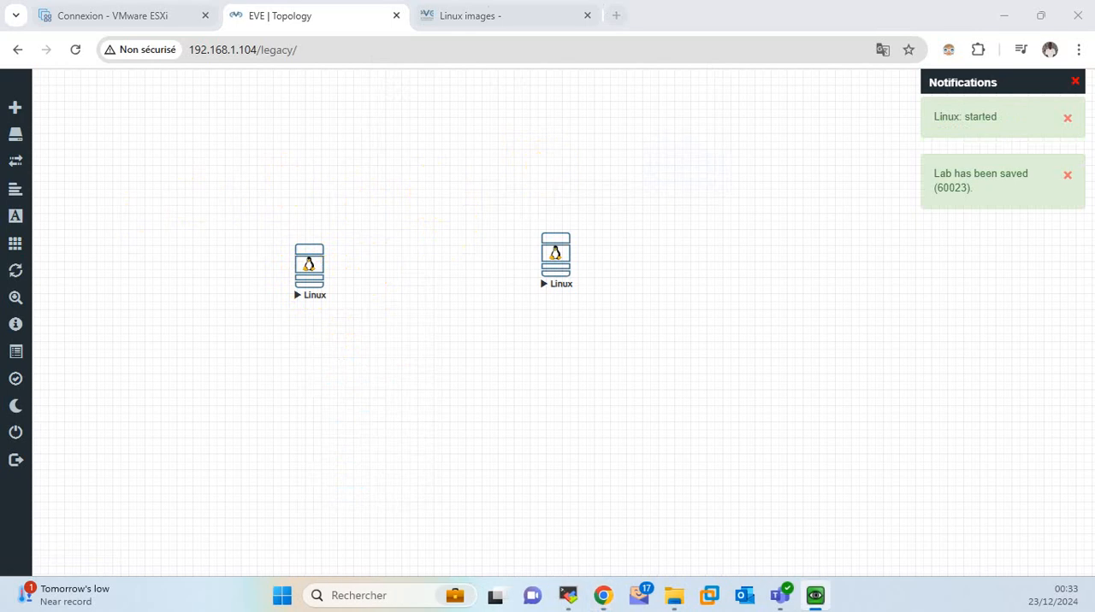
pyautogui.moveTo(0, 161); pyautogui.dragTo(487, 113)
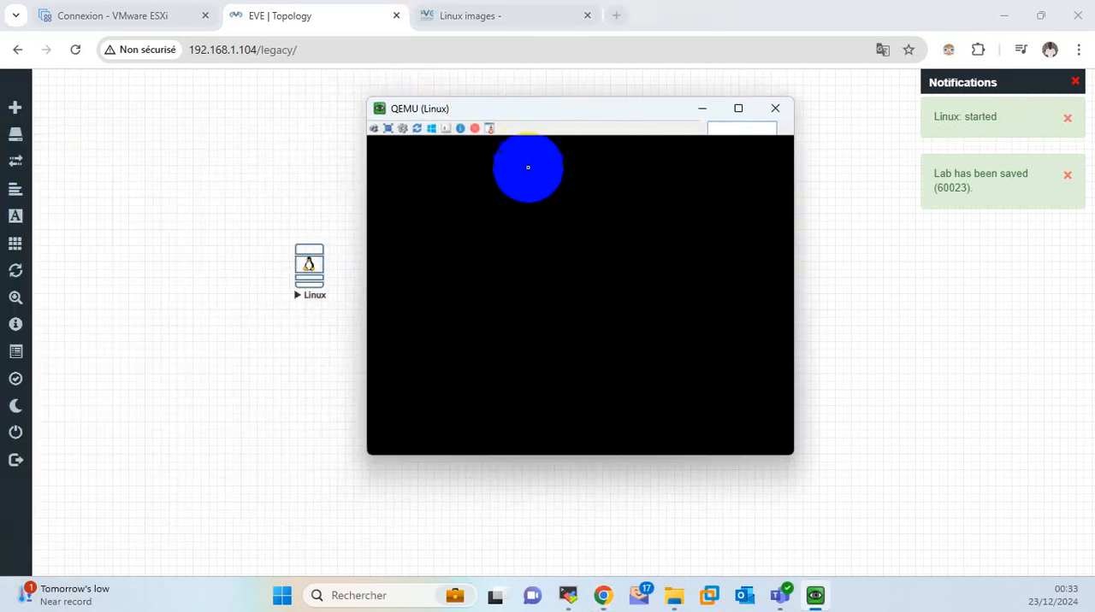
pyautogui.doubleClick(547, 118)
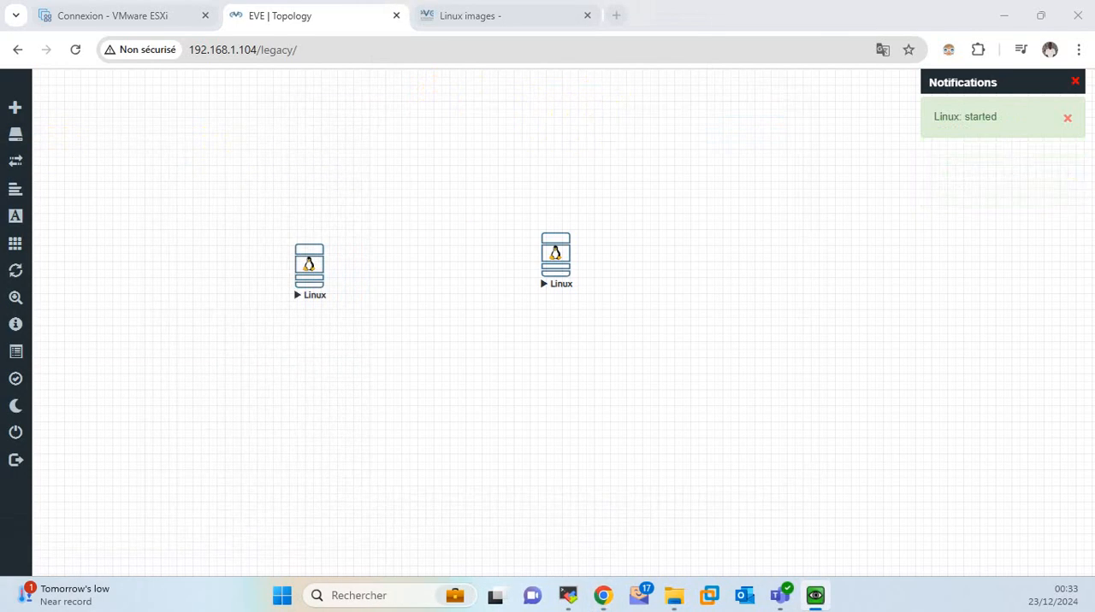
pyautogui.moveTo(0, 122); pyautogui.dragTo(551, 78)
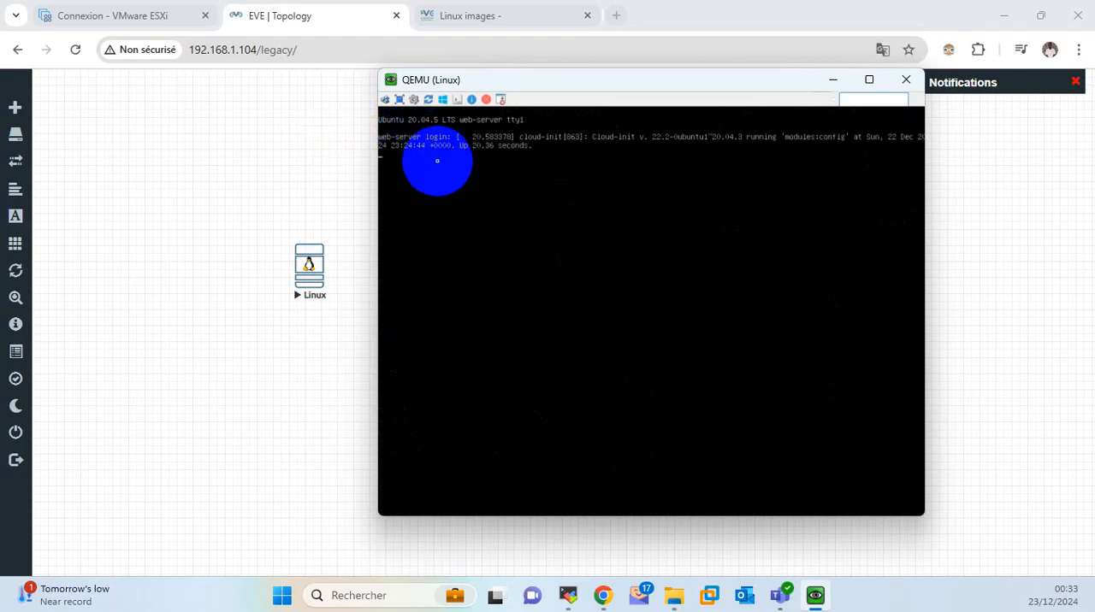
# Log in to the new node's Ubuntu console with the account username and password, then close the console window.
pyautogui.press('Return')
pyautogui.write('zforce')
pyautogui.press('Return')
pyautogui.press('Return')
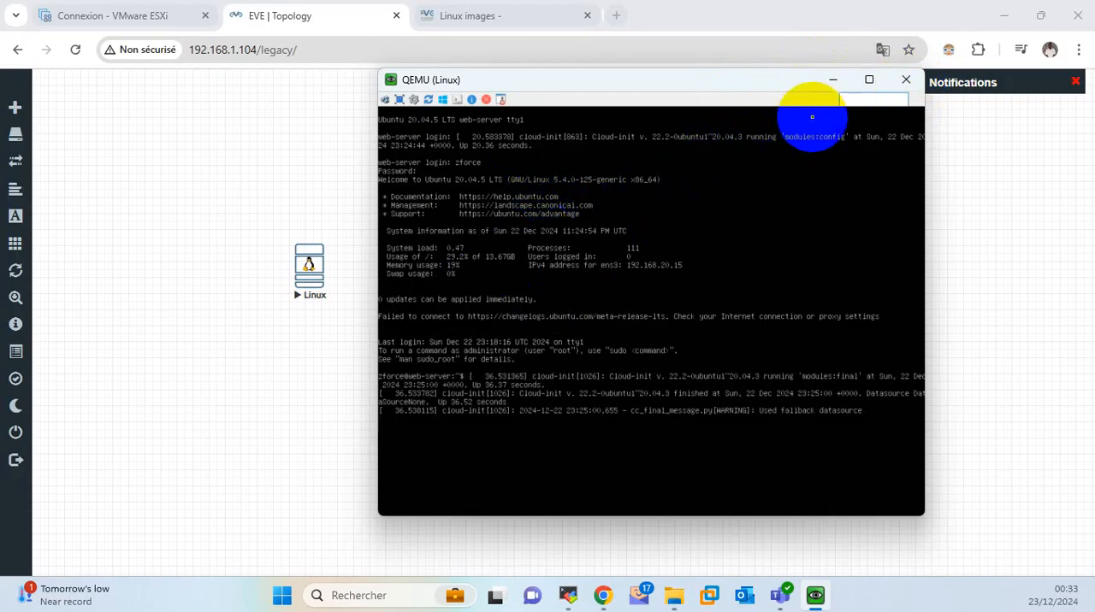
pyautogui.click(906, 80)
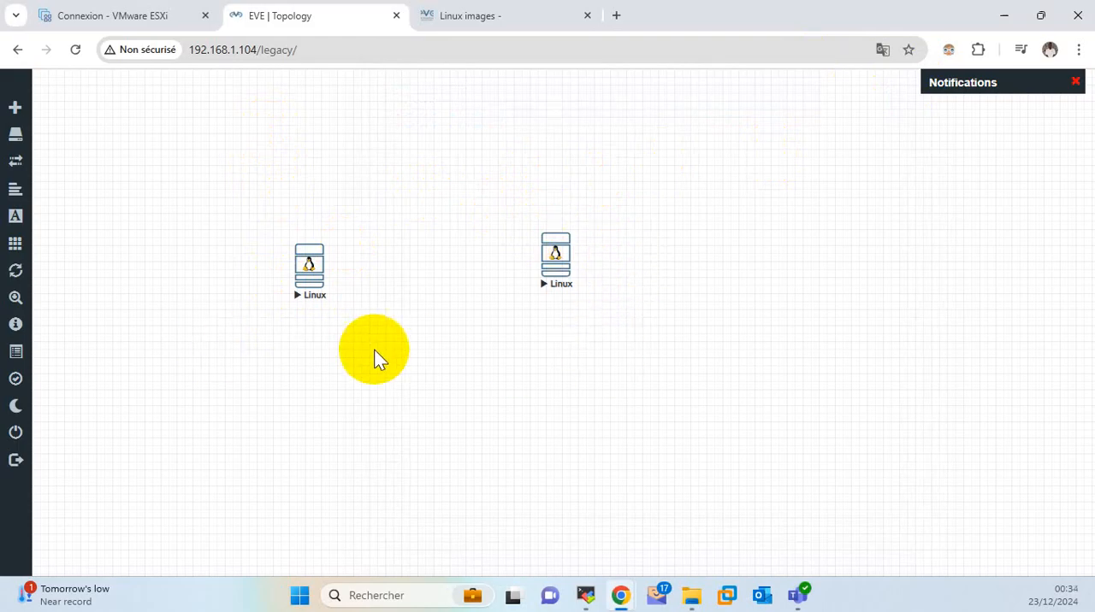
pyautogui.moveTo(34, 229)
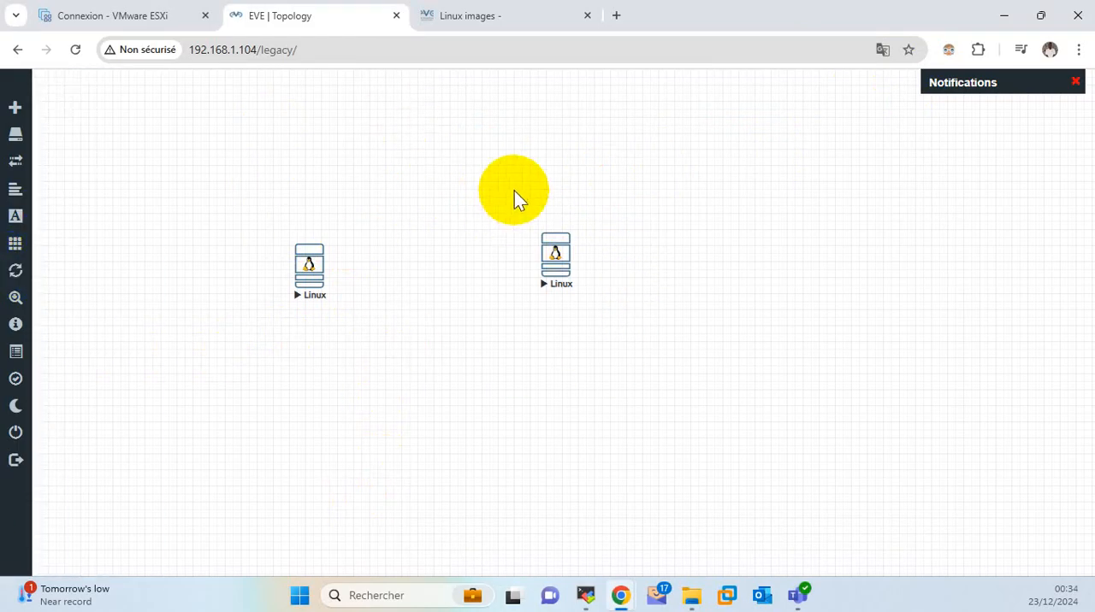